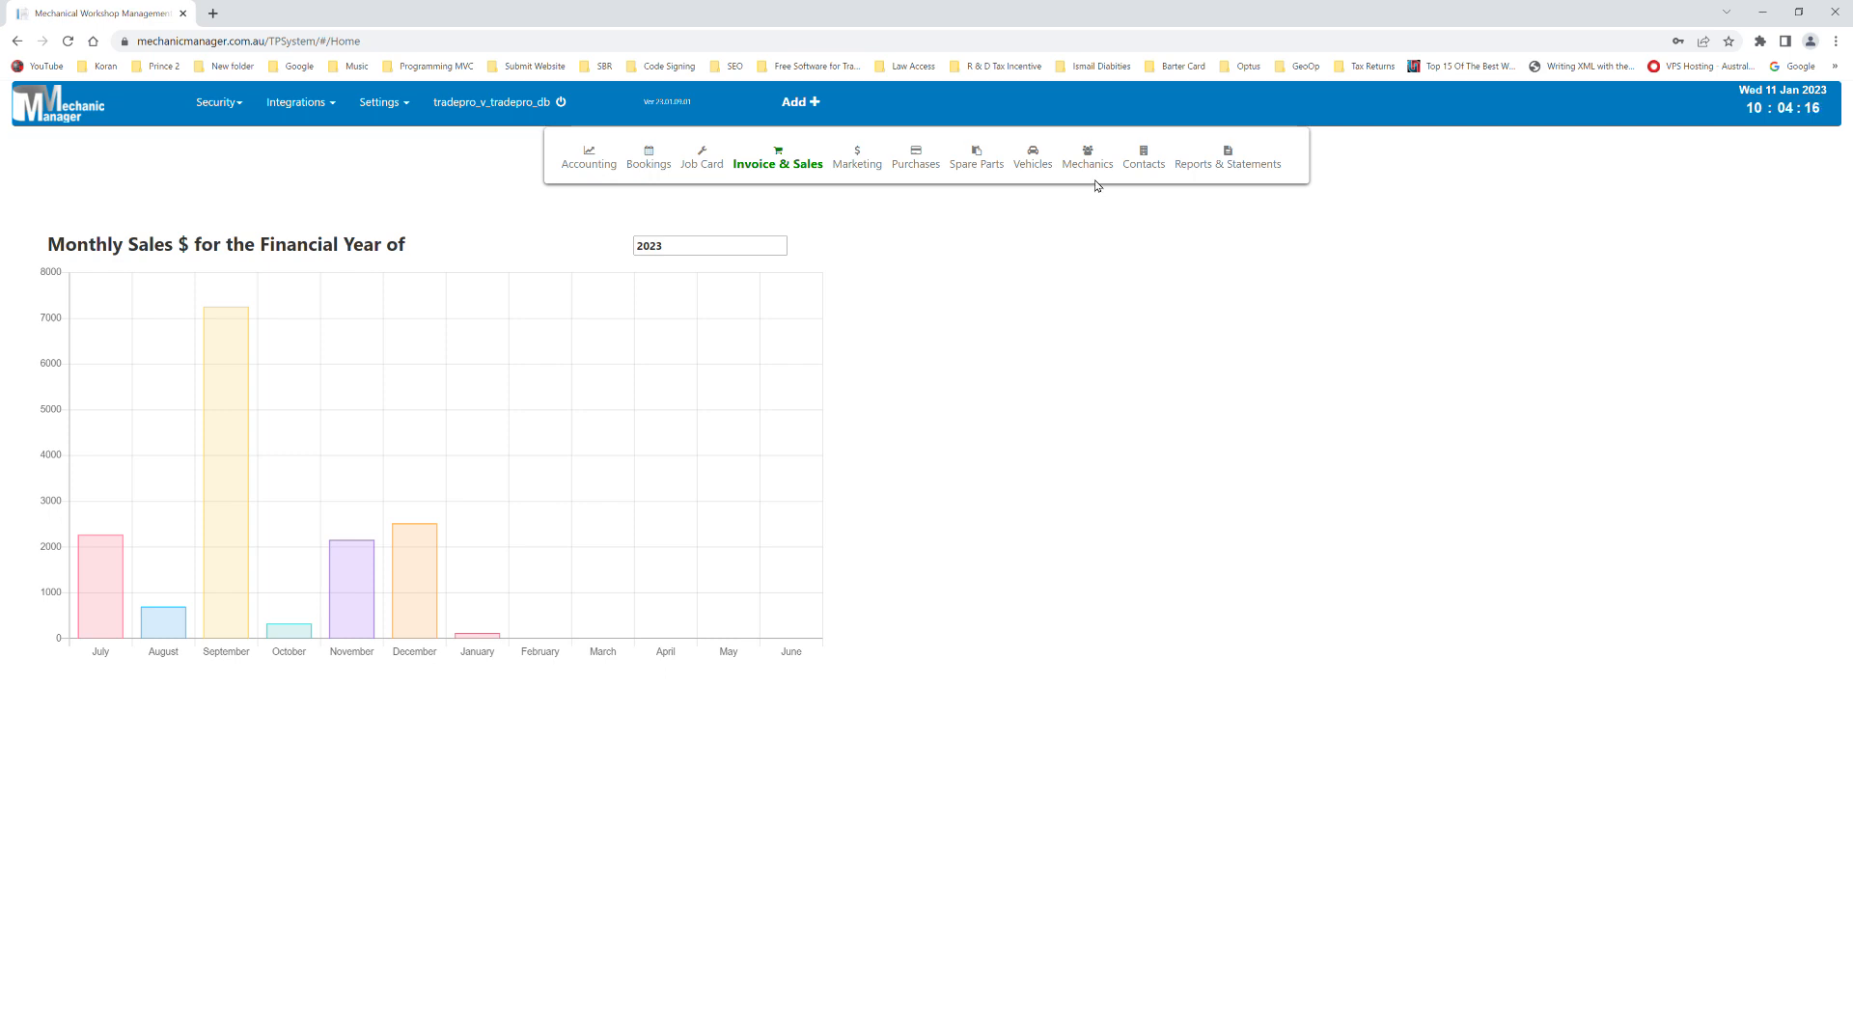
# - On the Monthly Sales dashboard, reveal the Mechanics menu in the navigation bar
pyautogui.moveTo(1089, 159)
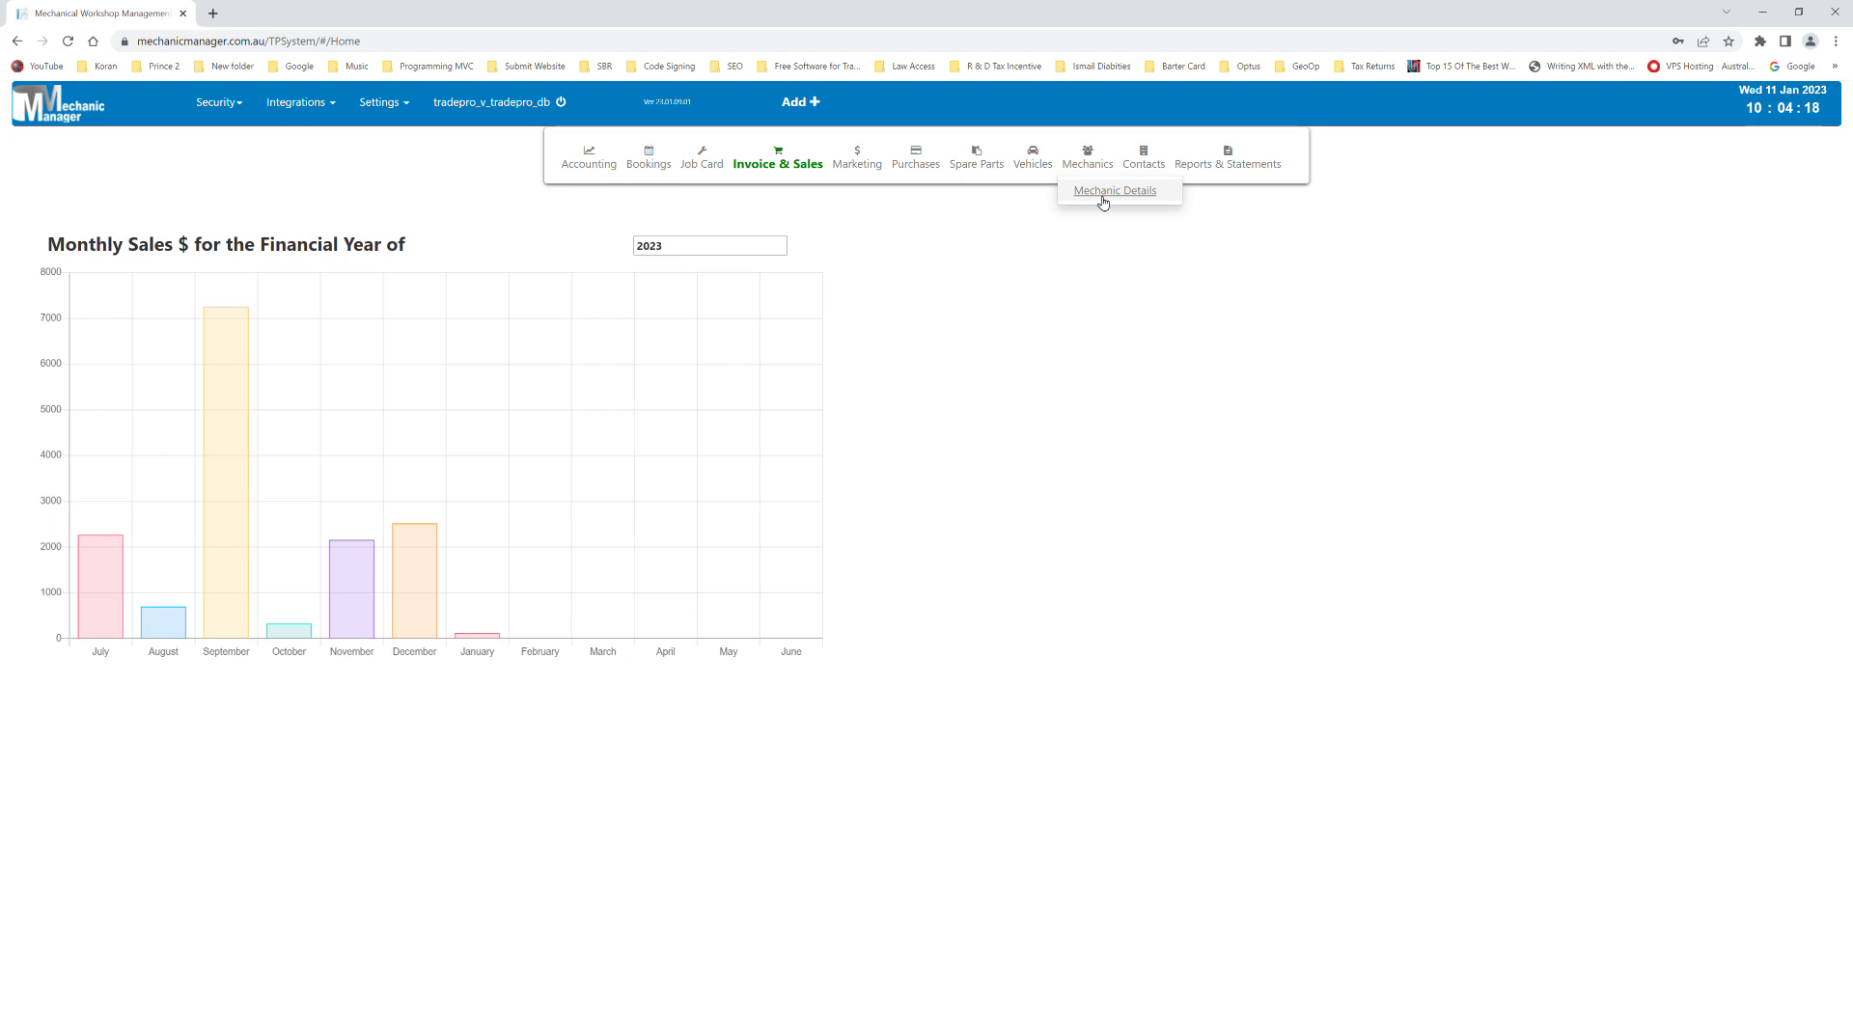
# - In Mechanic Details, create employee 3 with the mechanic's first name and surname, and save
pyautogui.click(1103, 197)
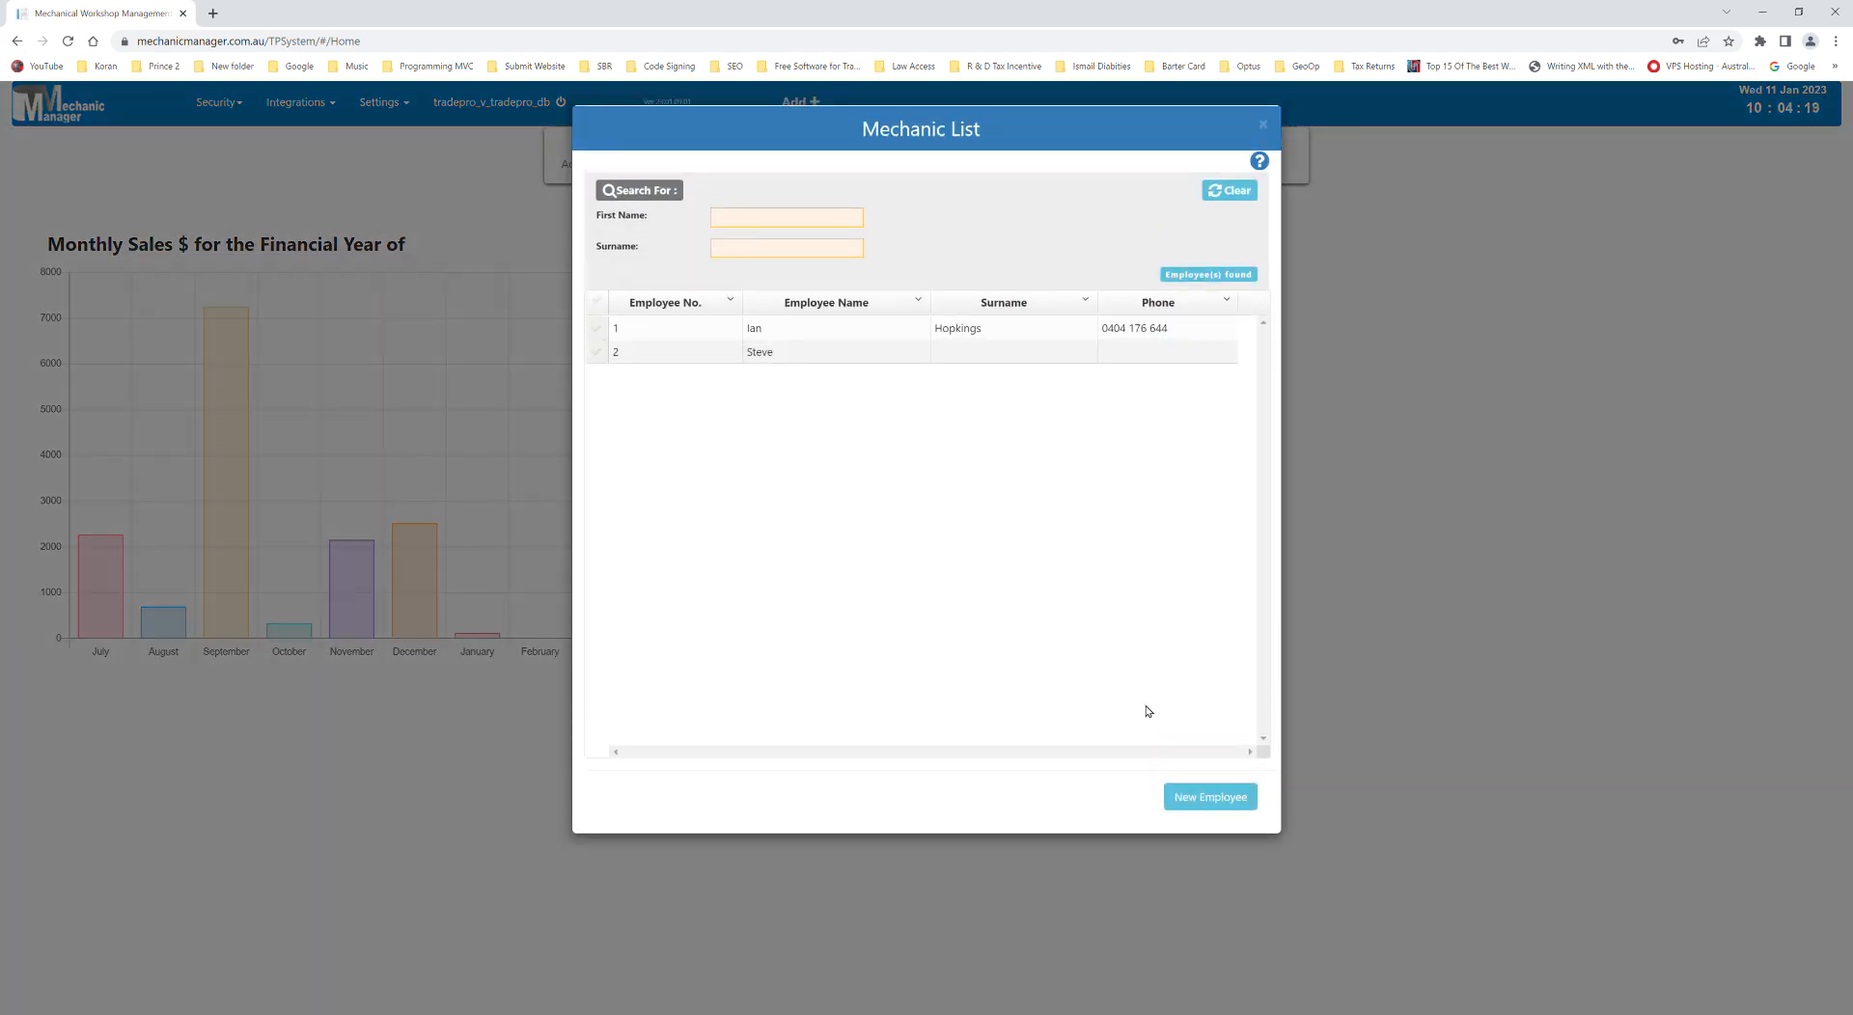
pyautogui.click(1200, 799)
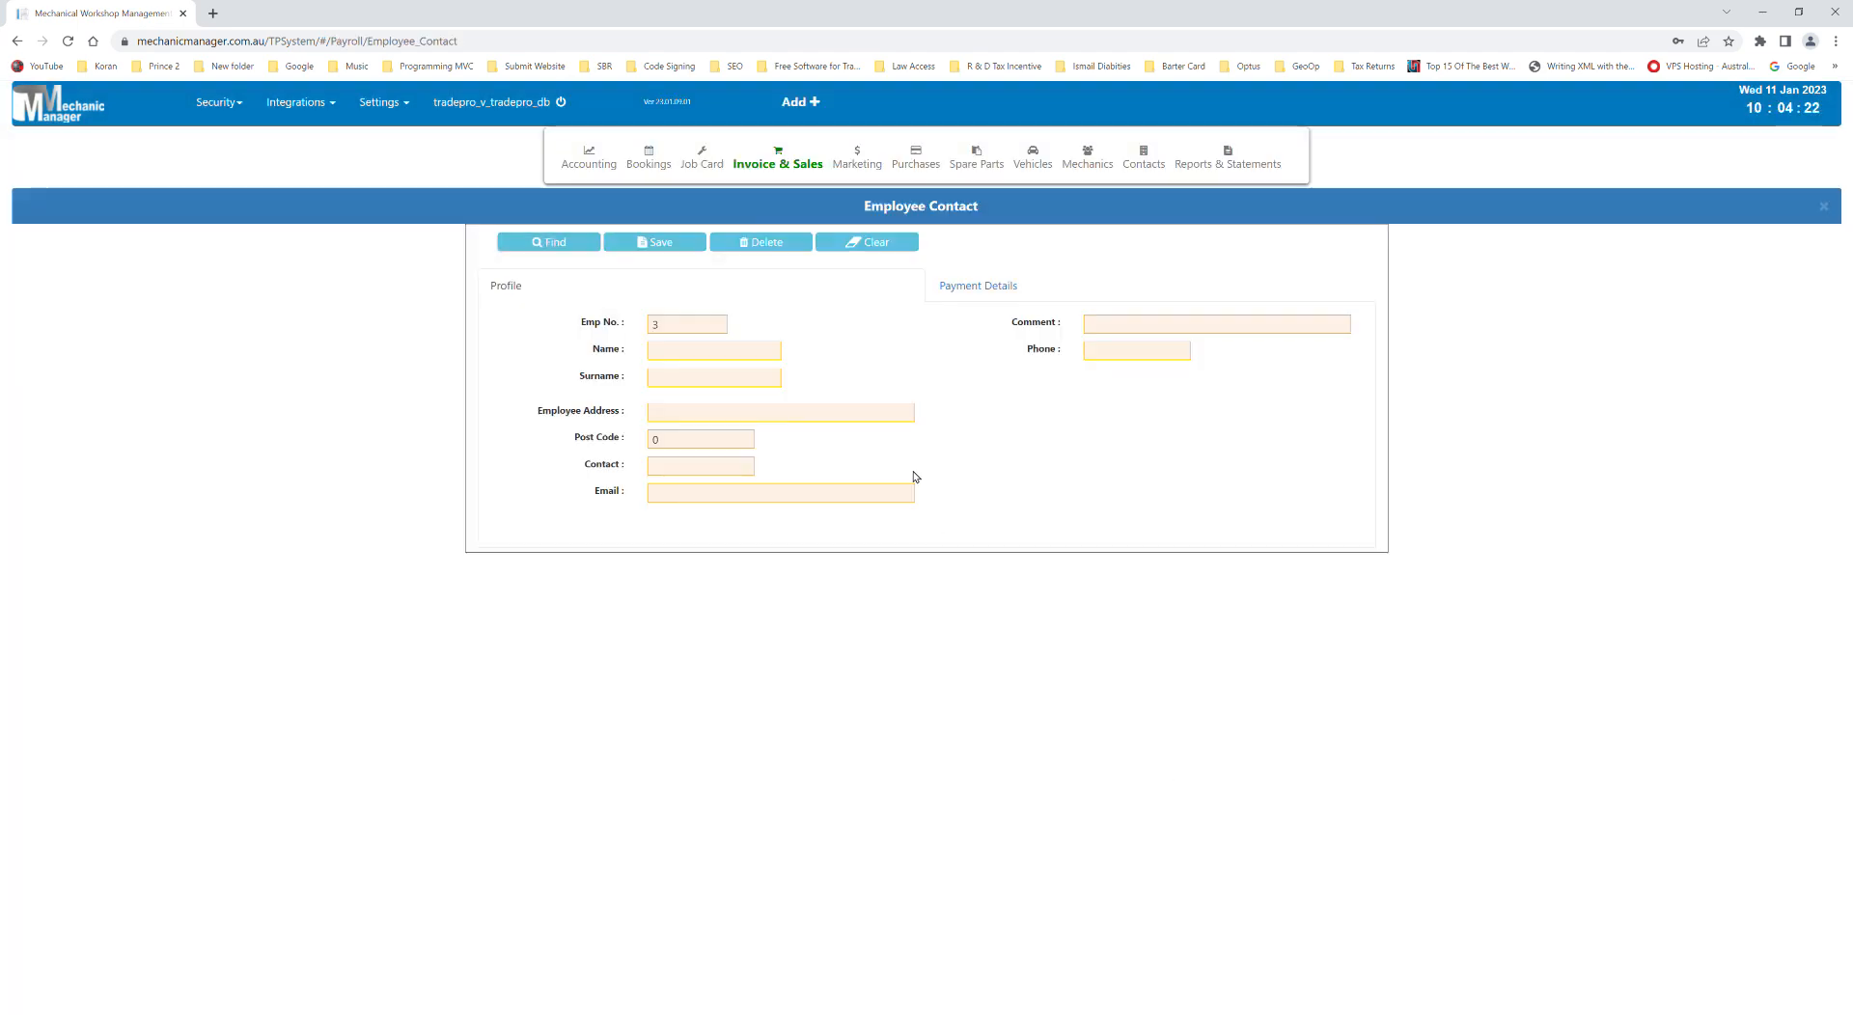
pyautogui.click(697, 361)
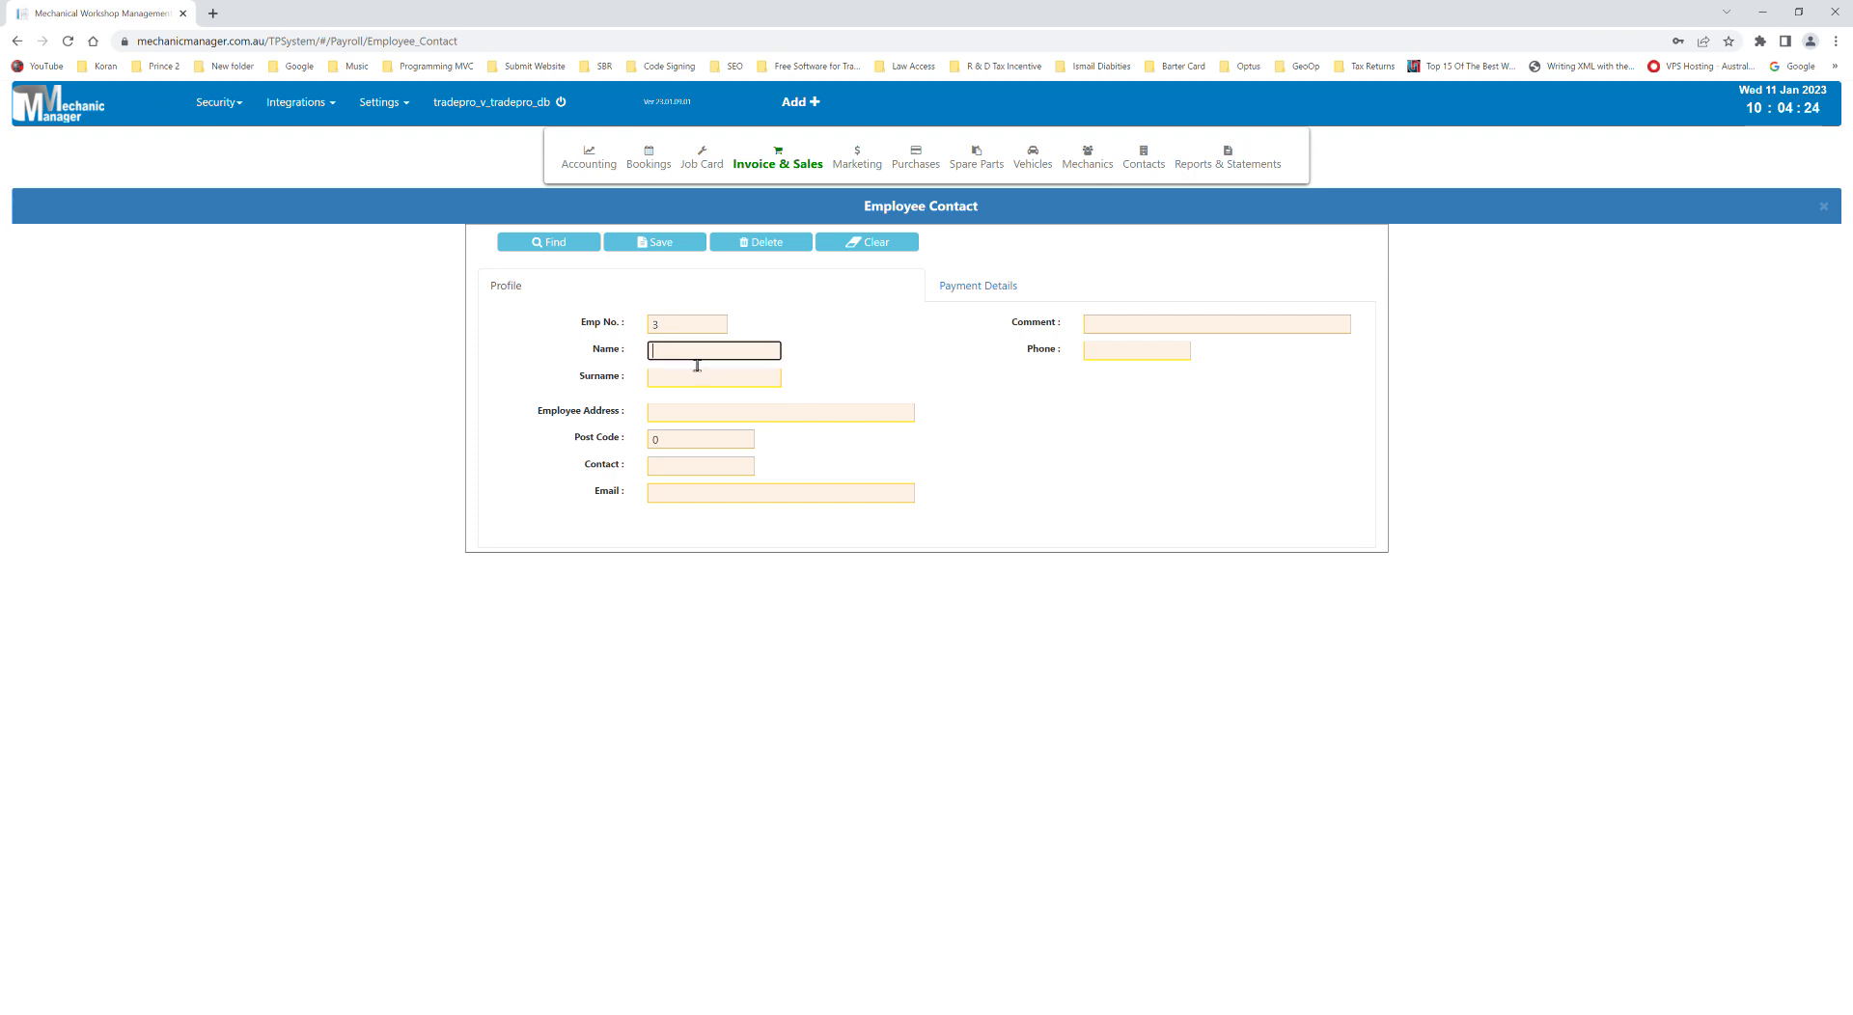
pyautogui.click(722, 386)
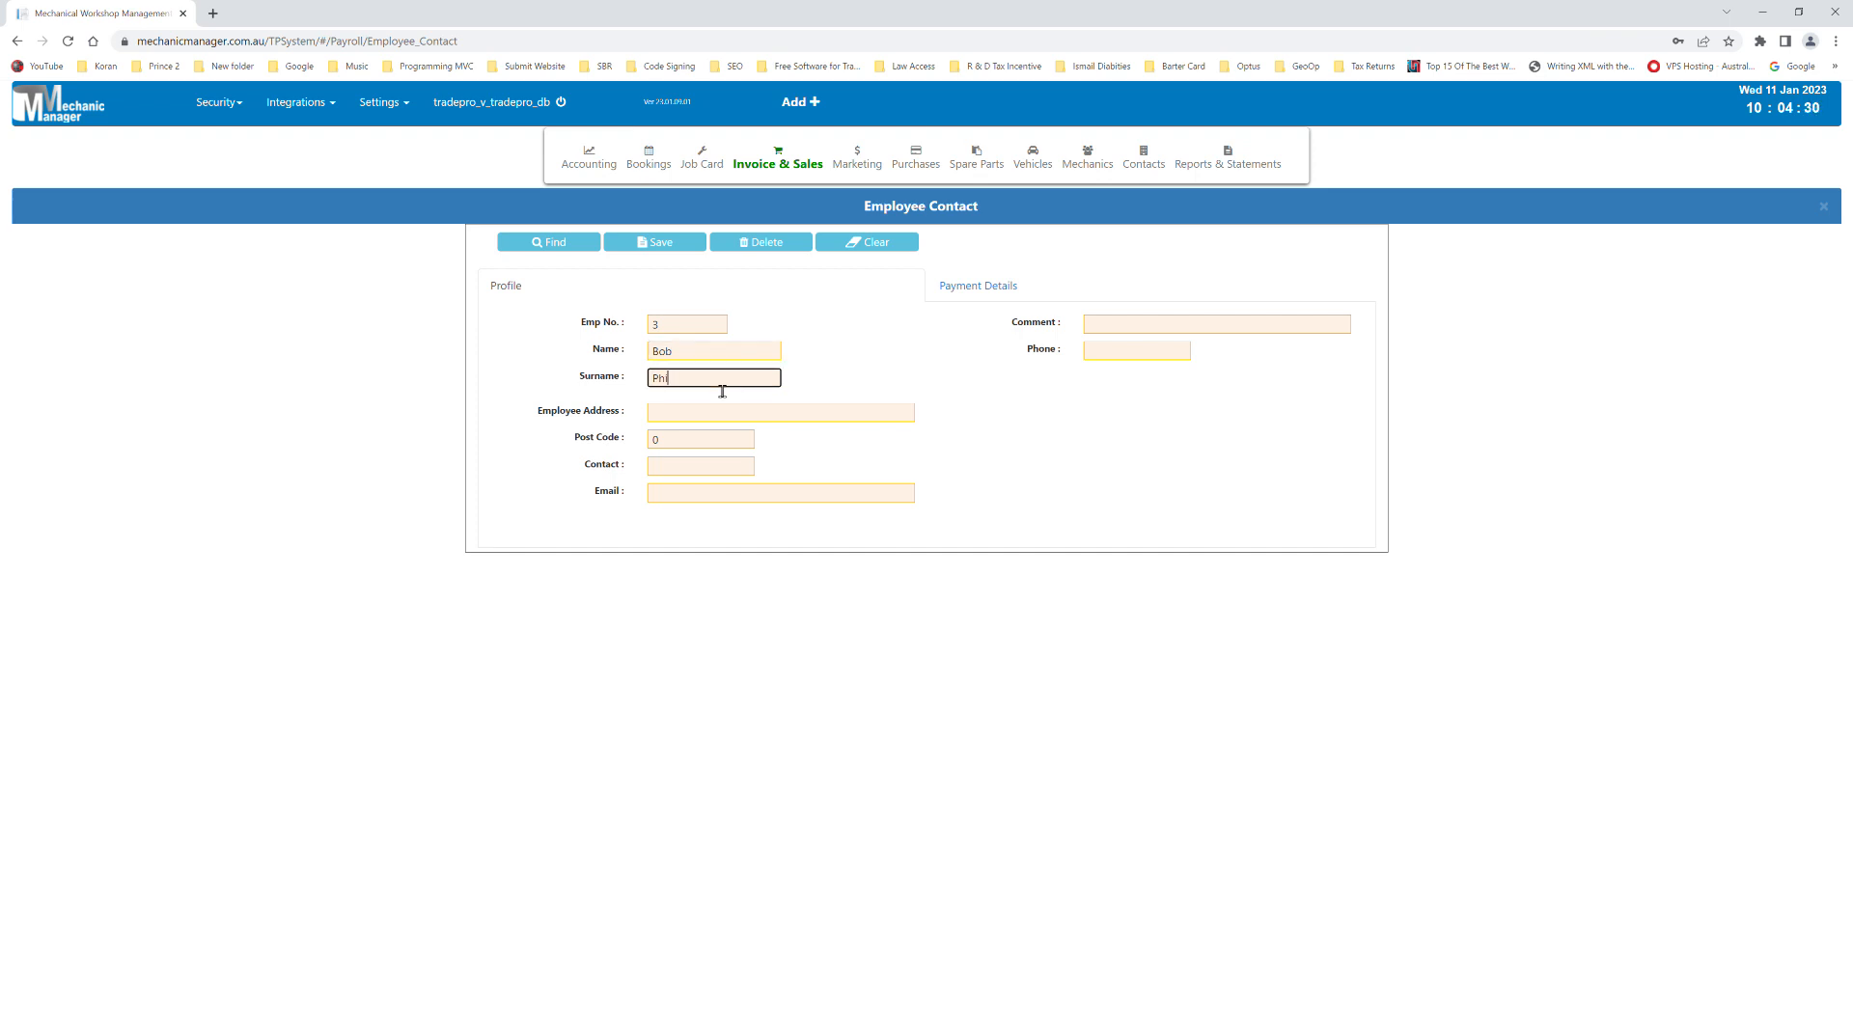
pyautogui.click(653, 244)
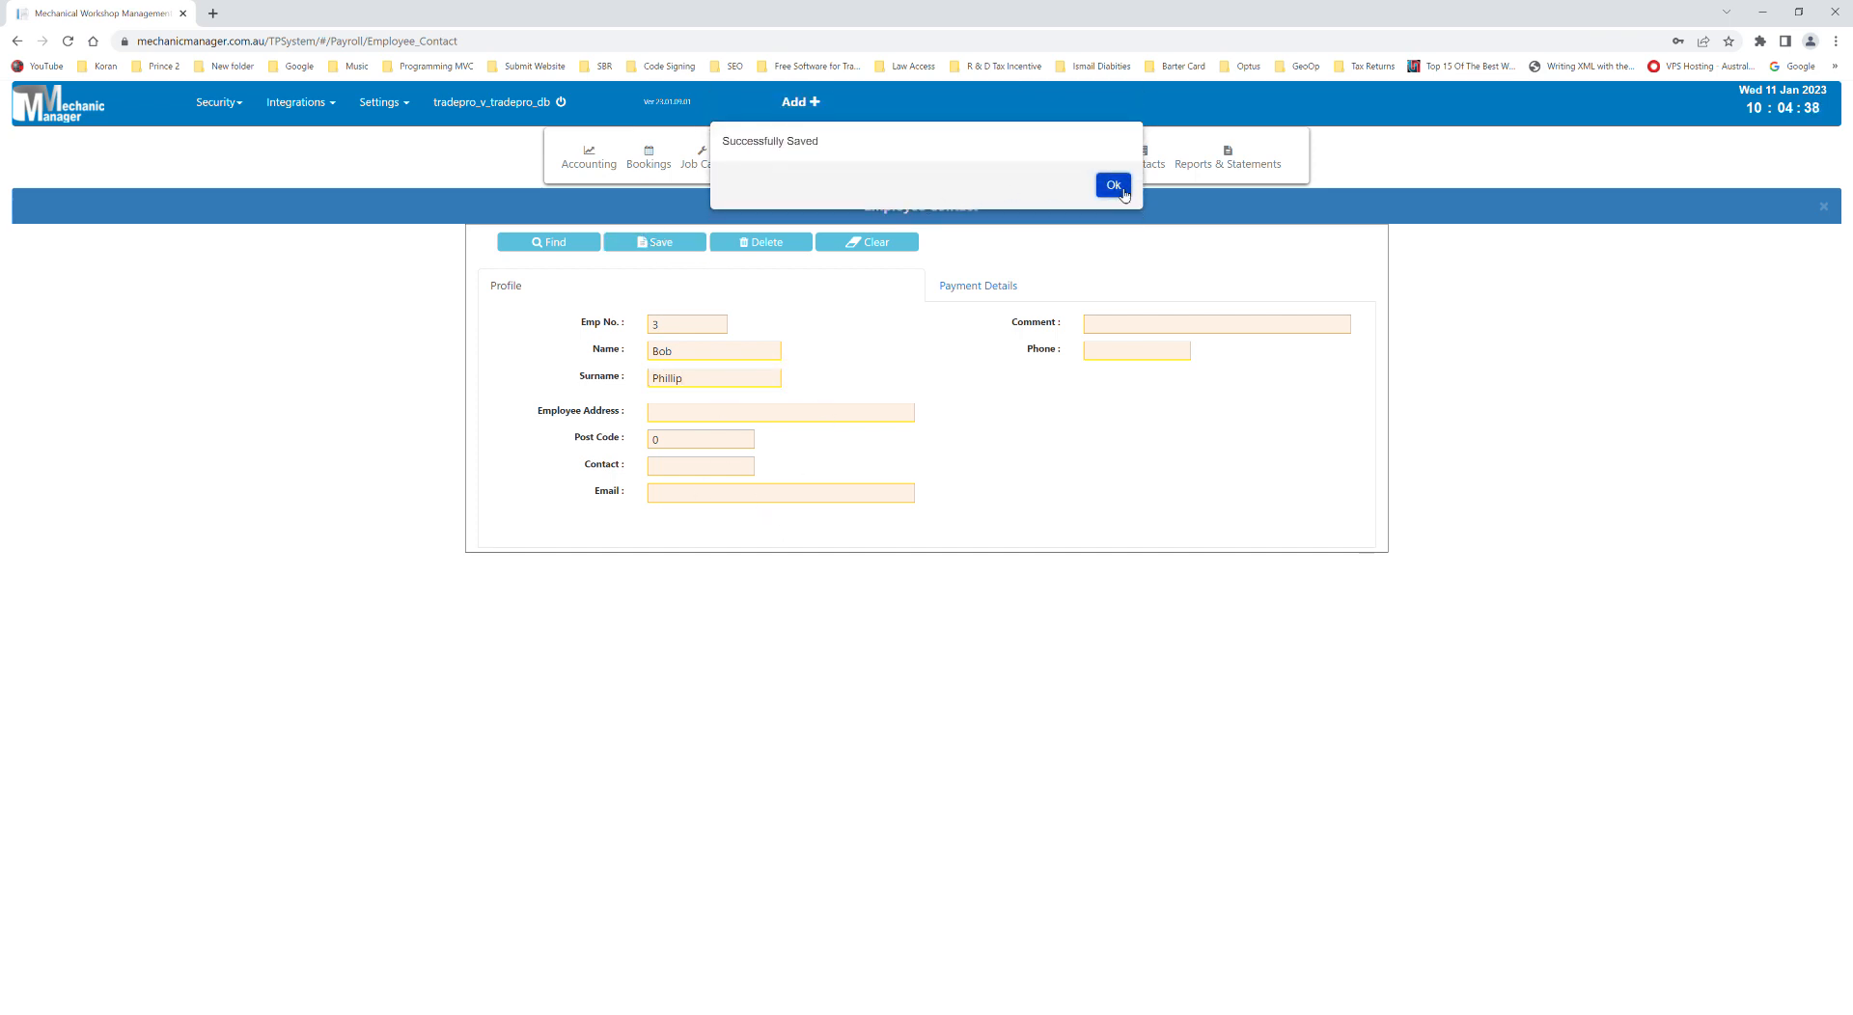
pyautogui.click(1114, 191)
pyautogui.click(219, 102)
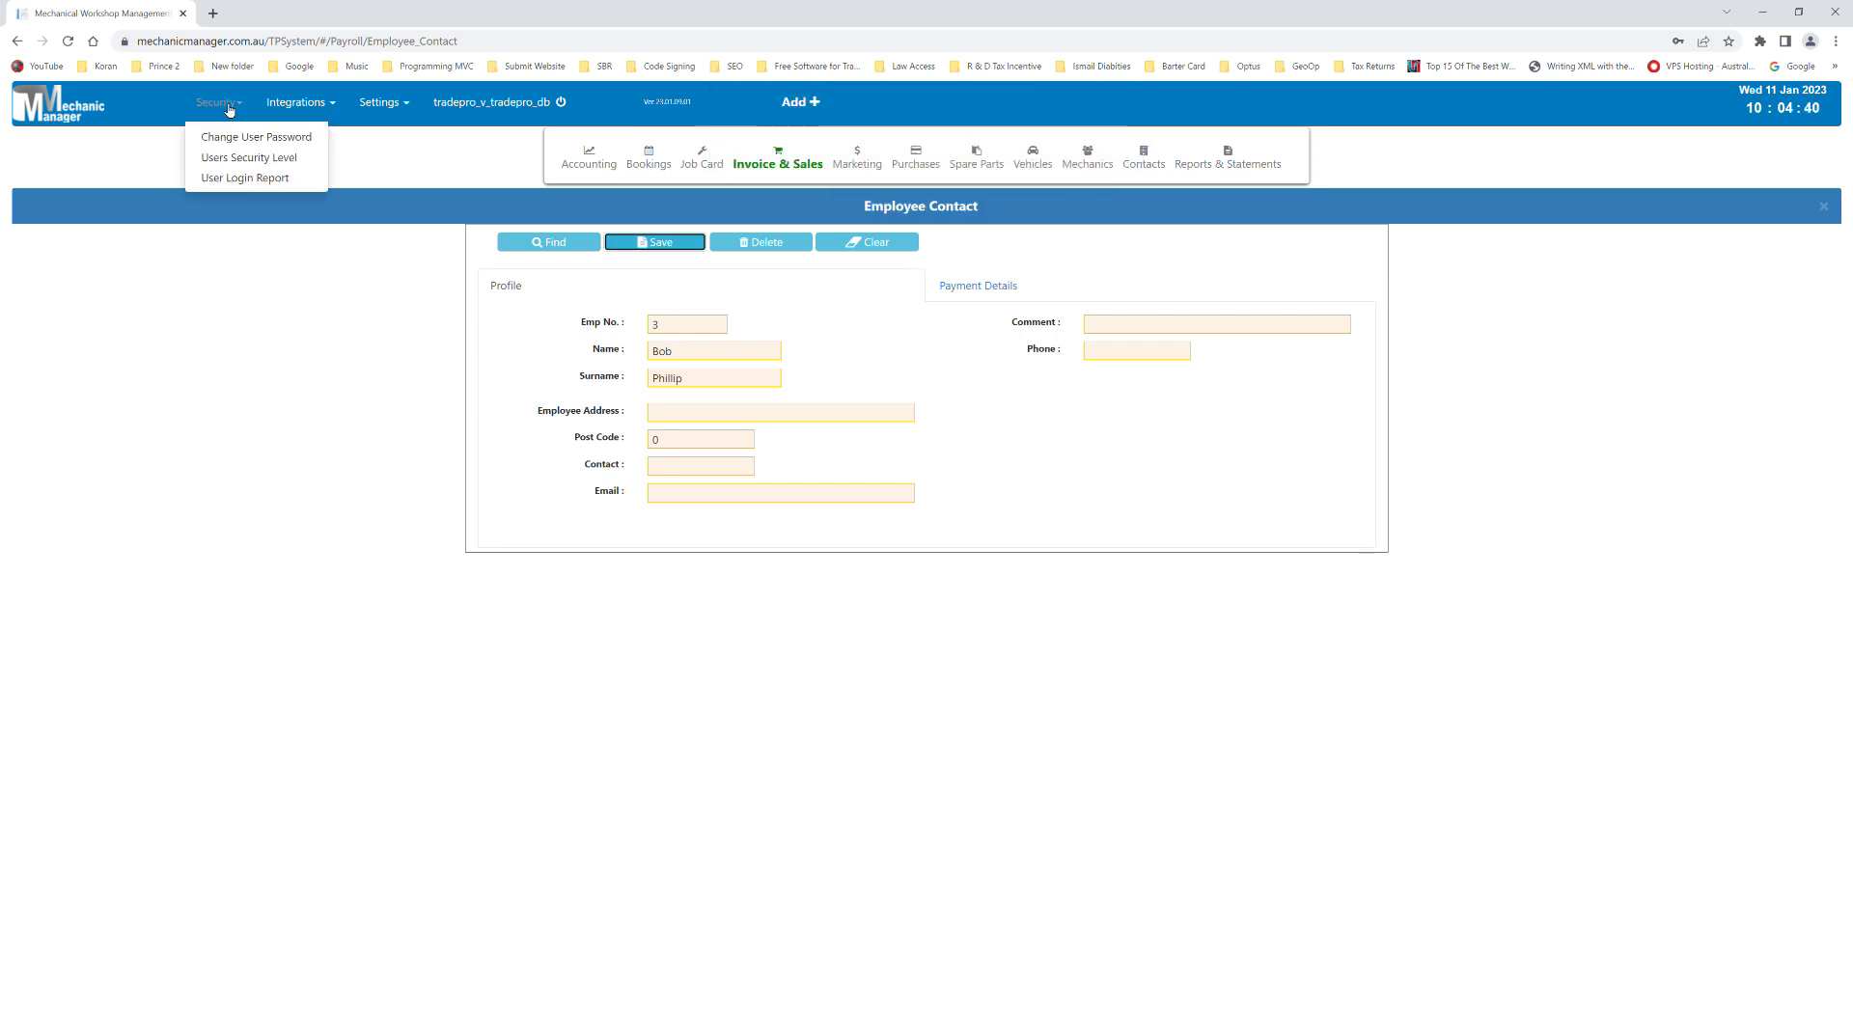
# - In Users Security Level, link employee 3 and replace the User ID with the mechanic's ID
pyautogui.click(224, 164)
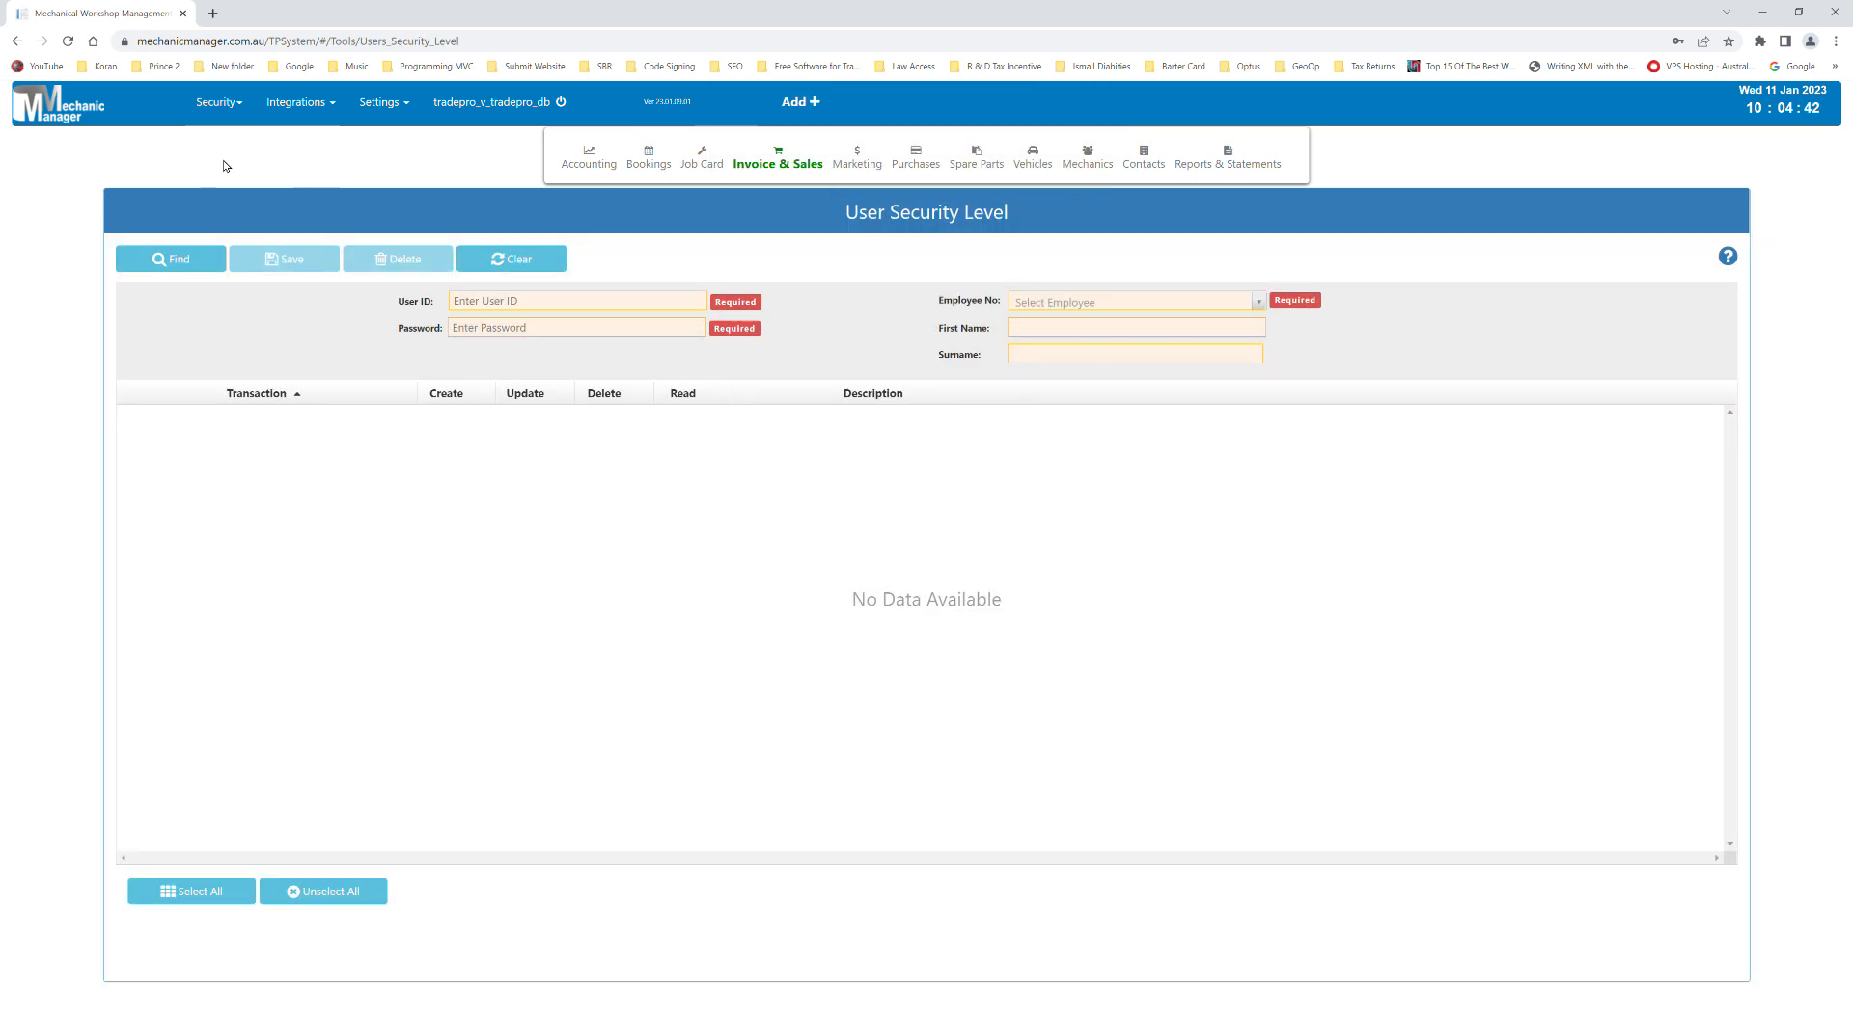
pyautogui.click(1258, 305)
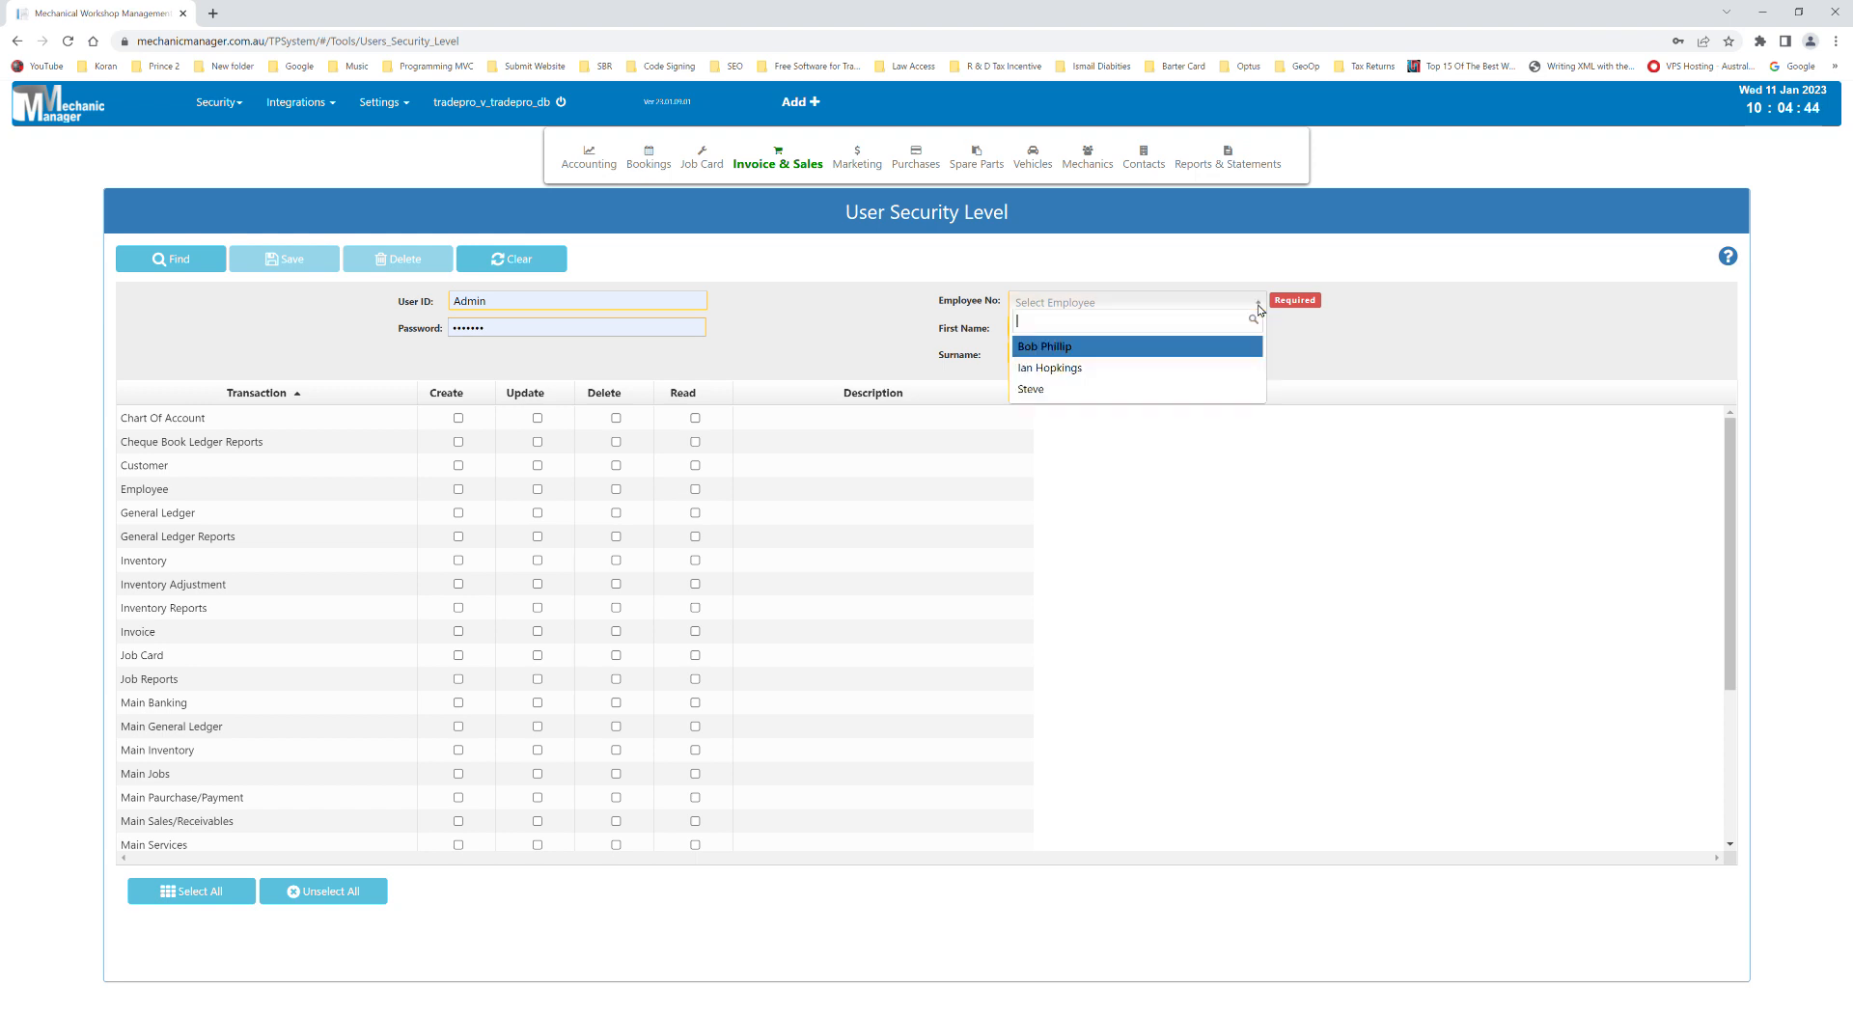
pyautogui.click(1057, 348)
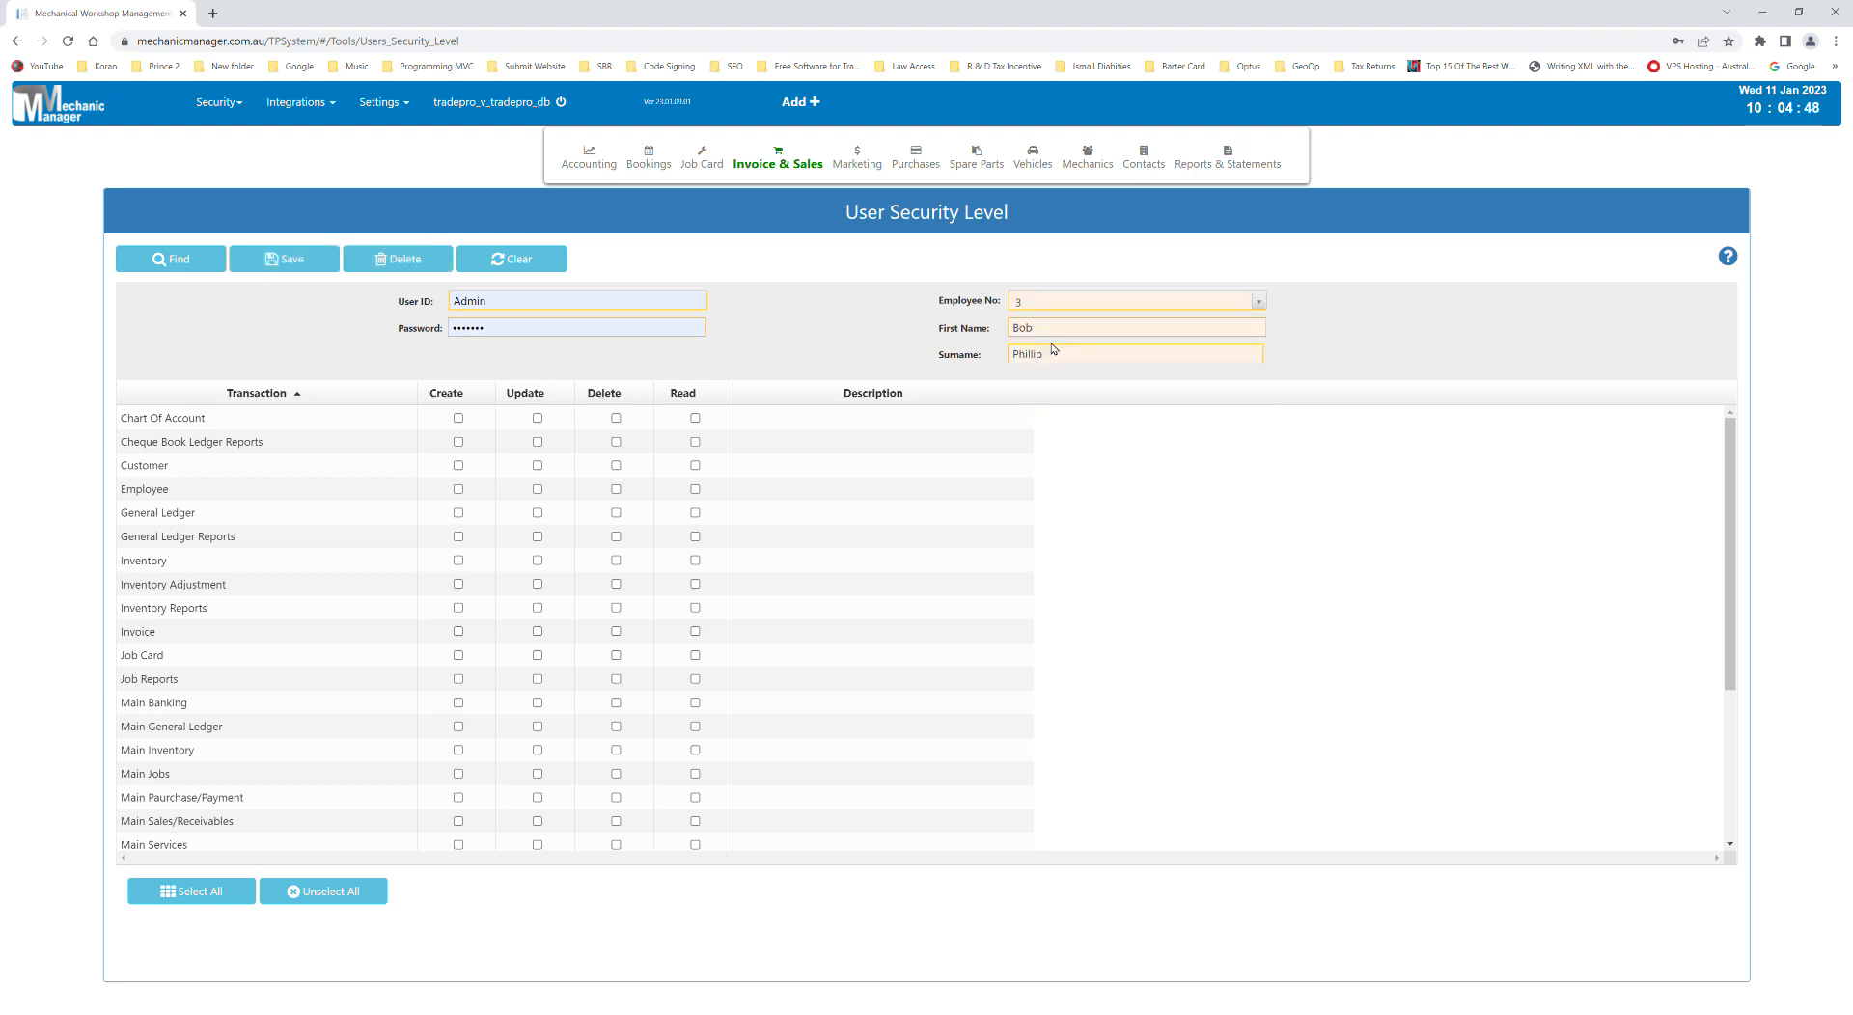
pyautogui.moveTo(512, 308); pyautogui.dragTo(298, 279)
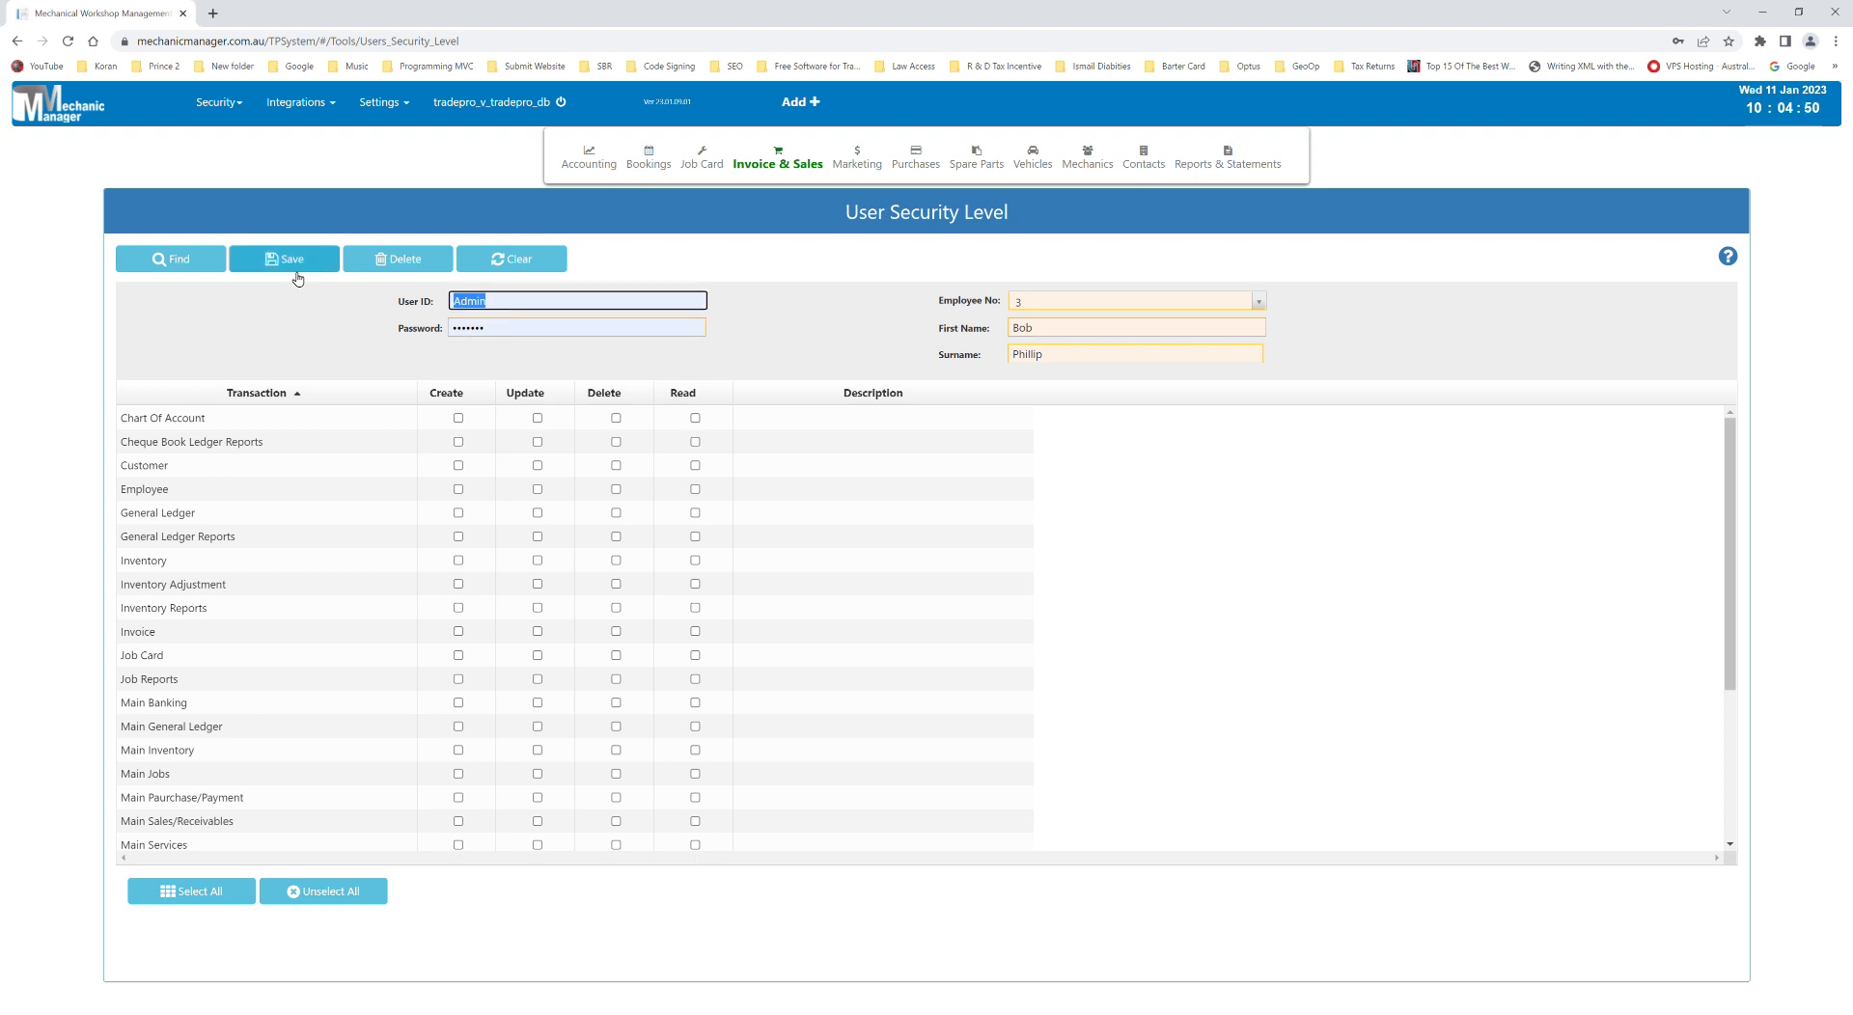
pyautogui.write('BOB')
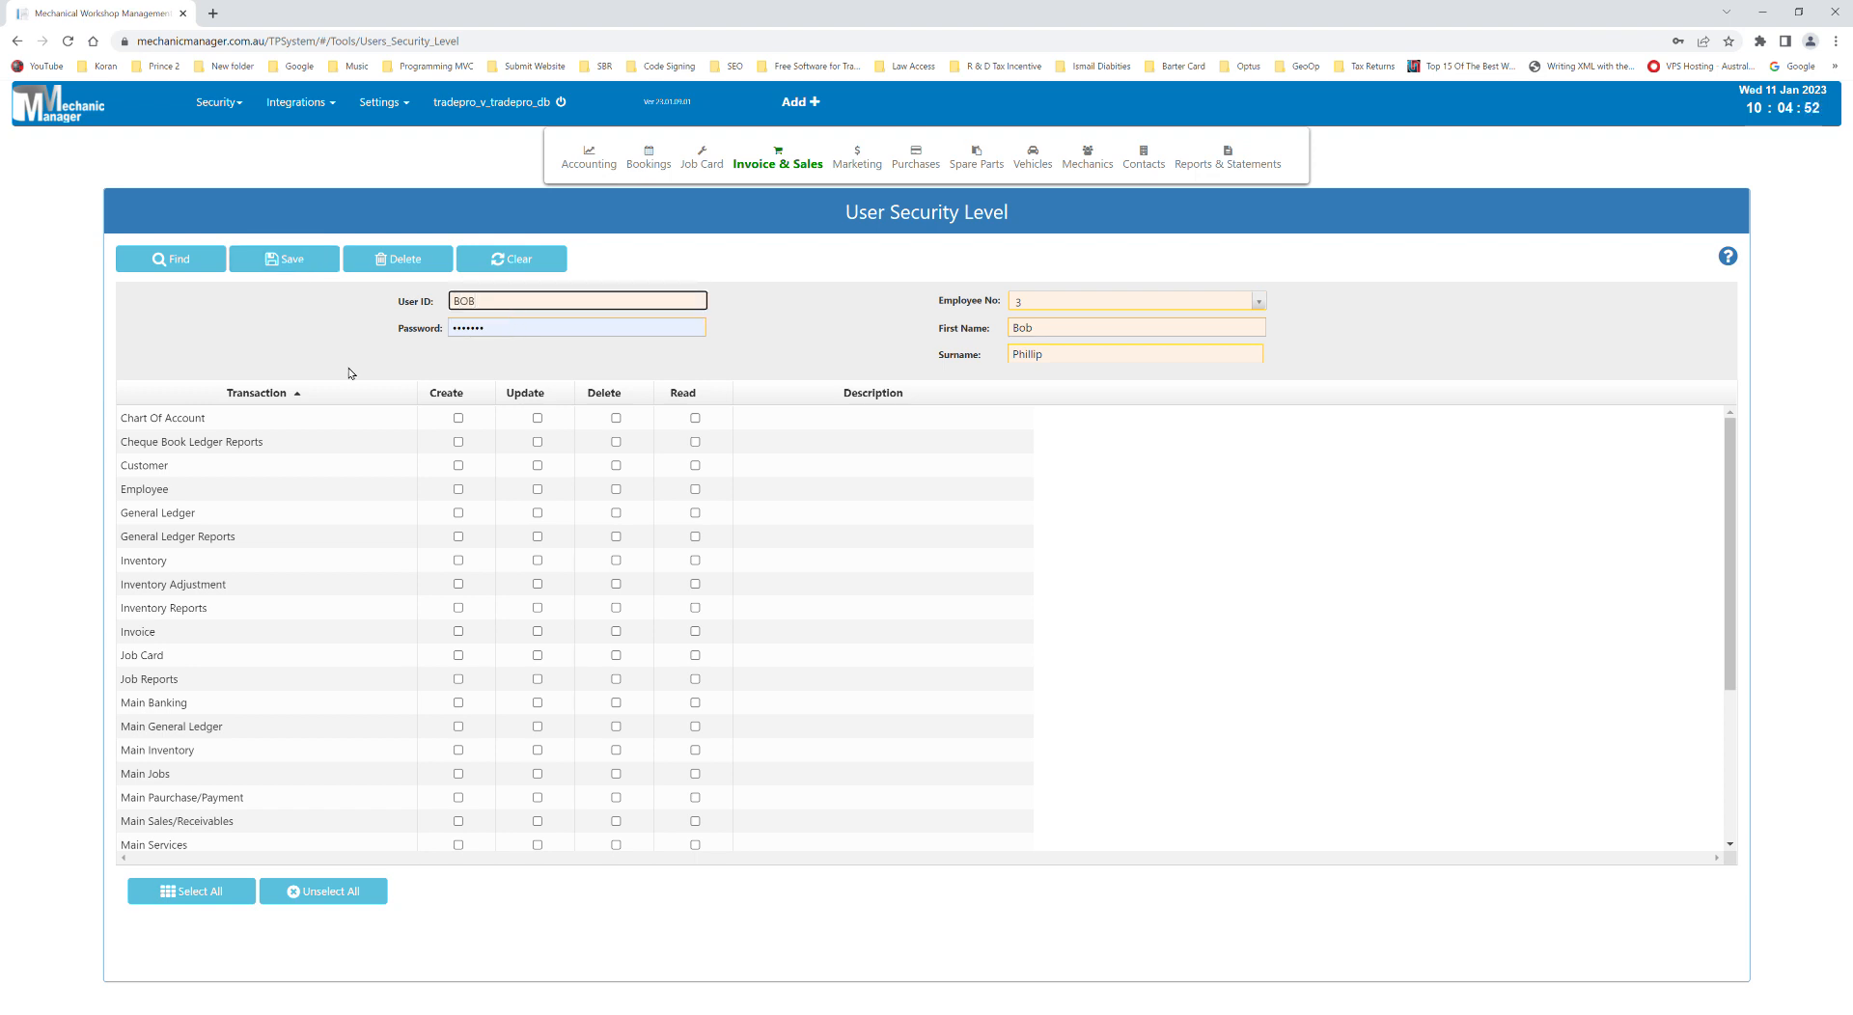
pyautogui.moveTo(490, 328); pyautogui.dragTo(431, 331)
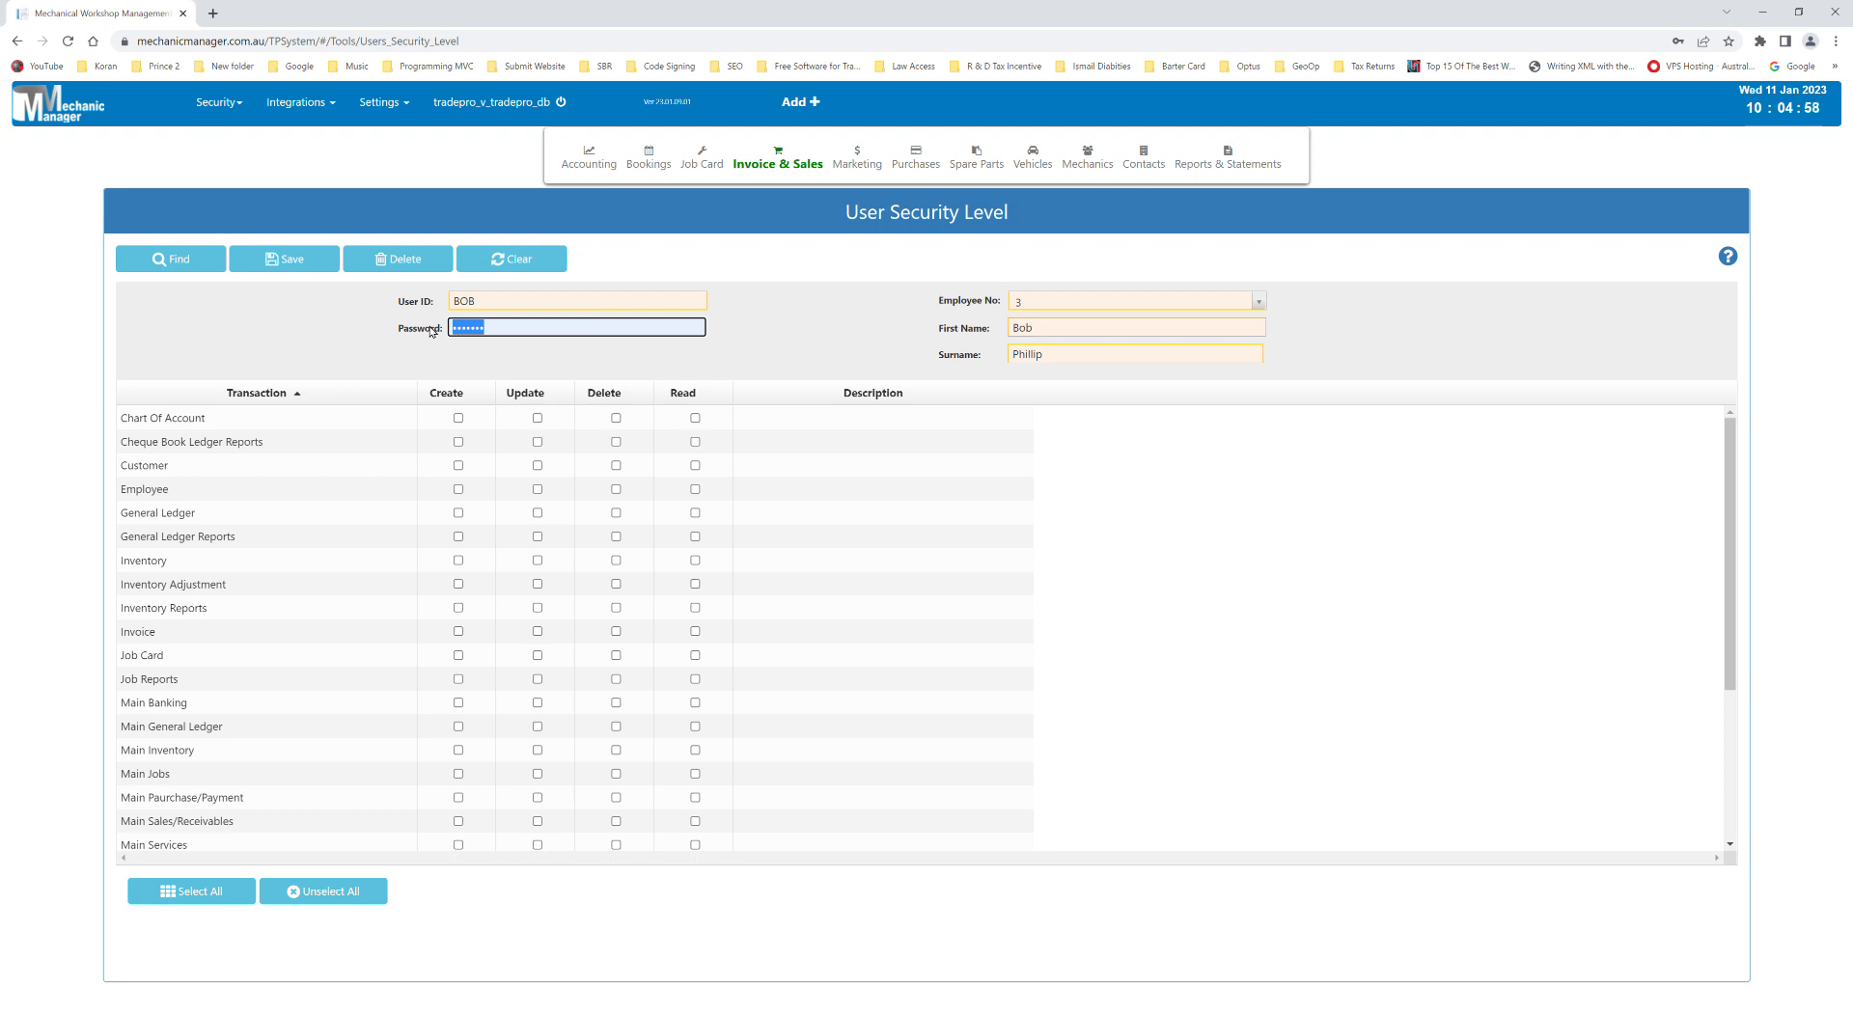
# - Enter a six-character password, grant Job Card Read, Delete and Update rights, and save
pyautogui.write('1')
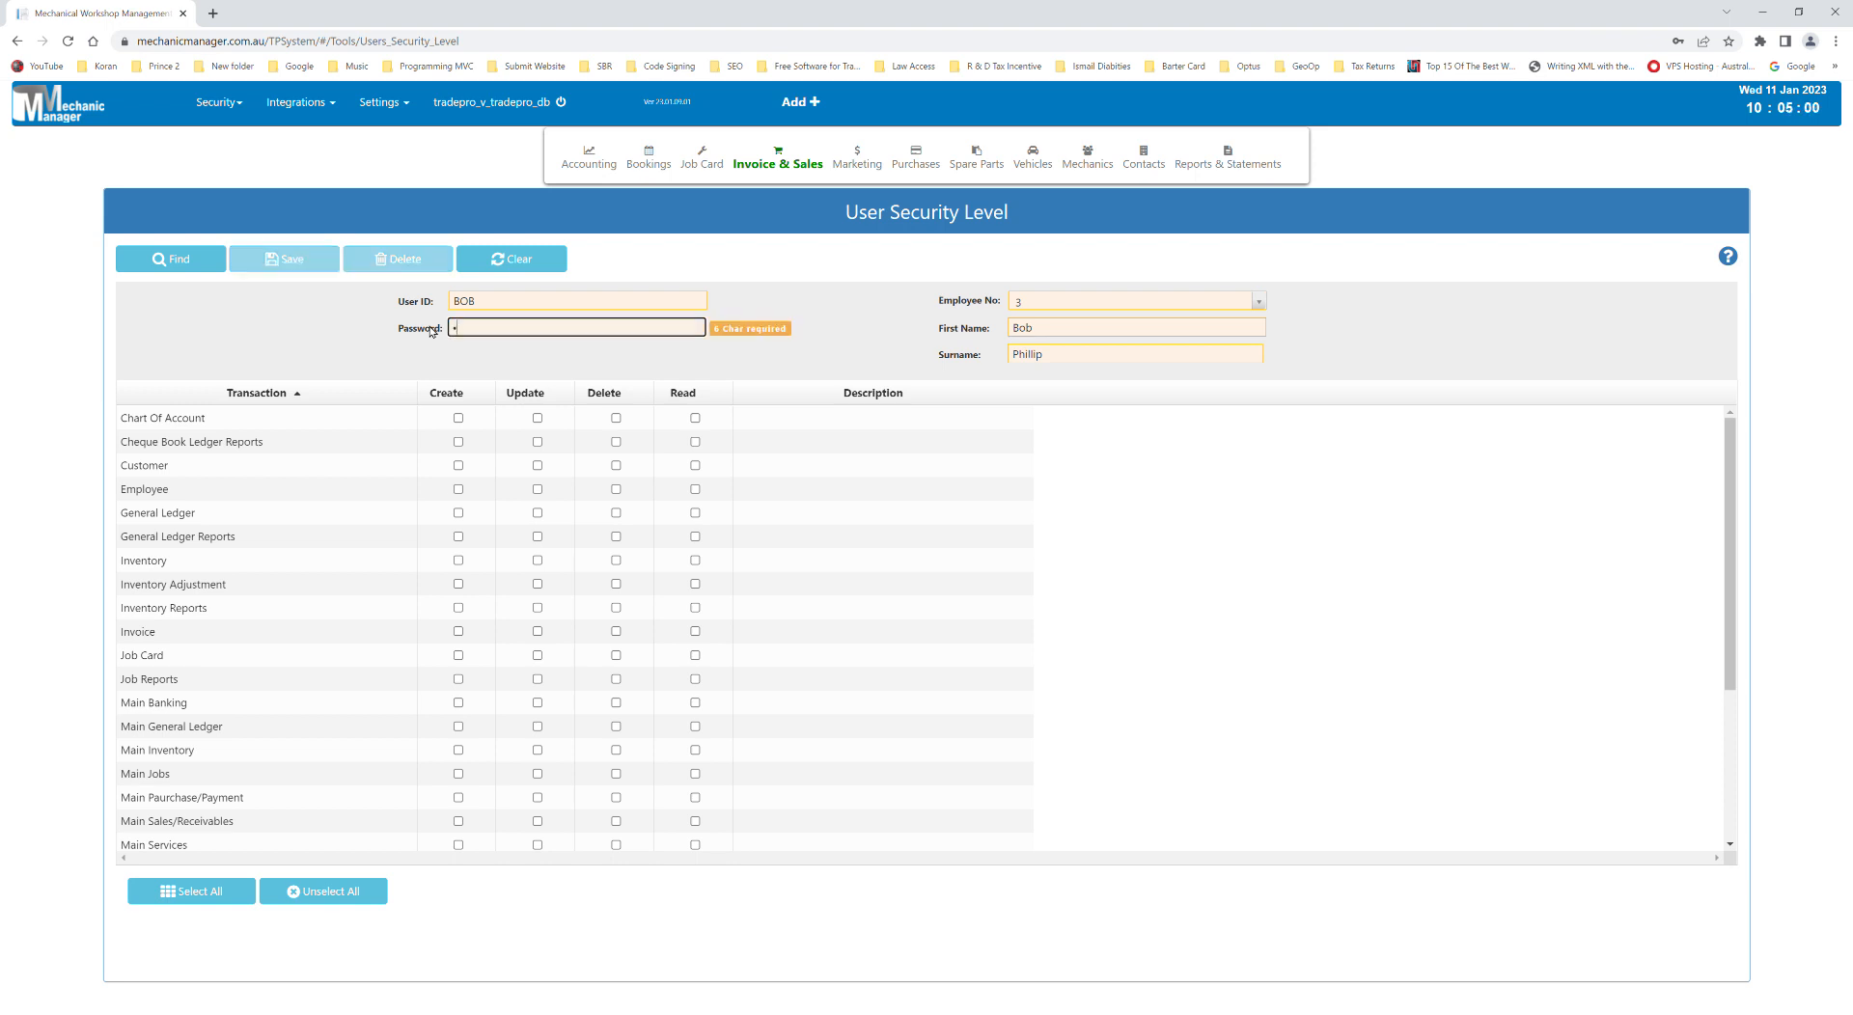
pyautogui.write('23456')
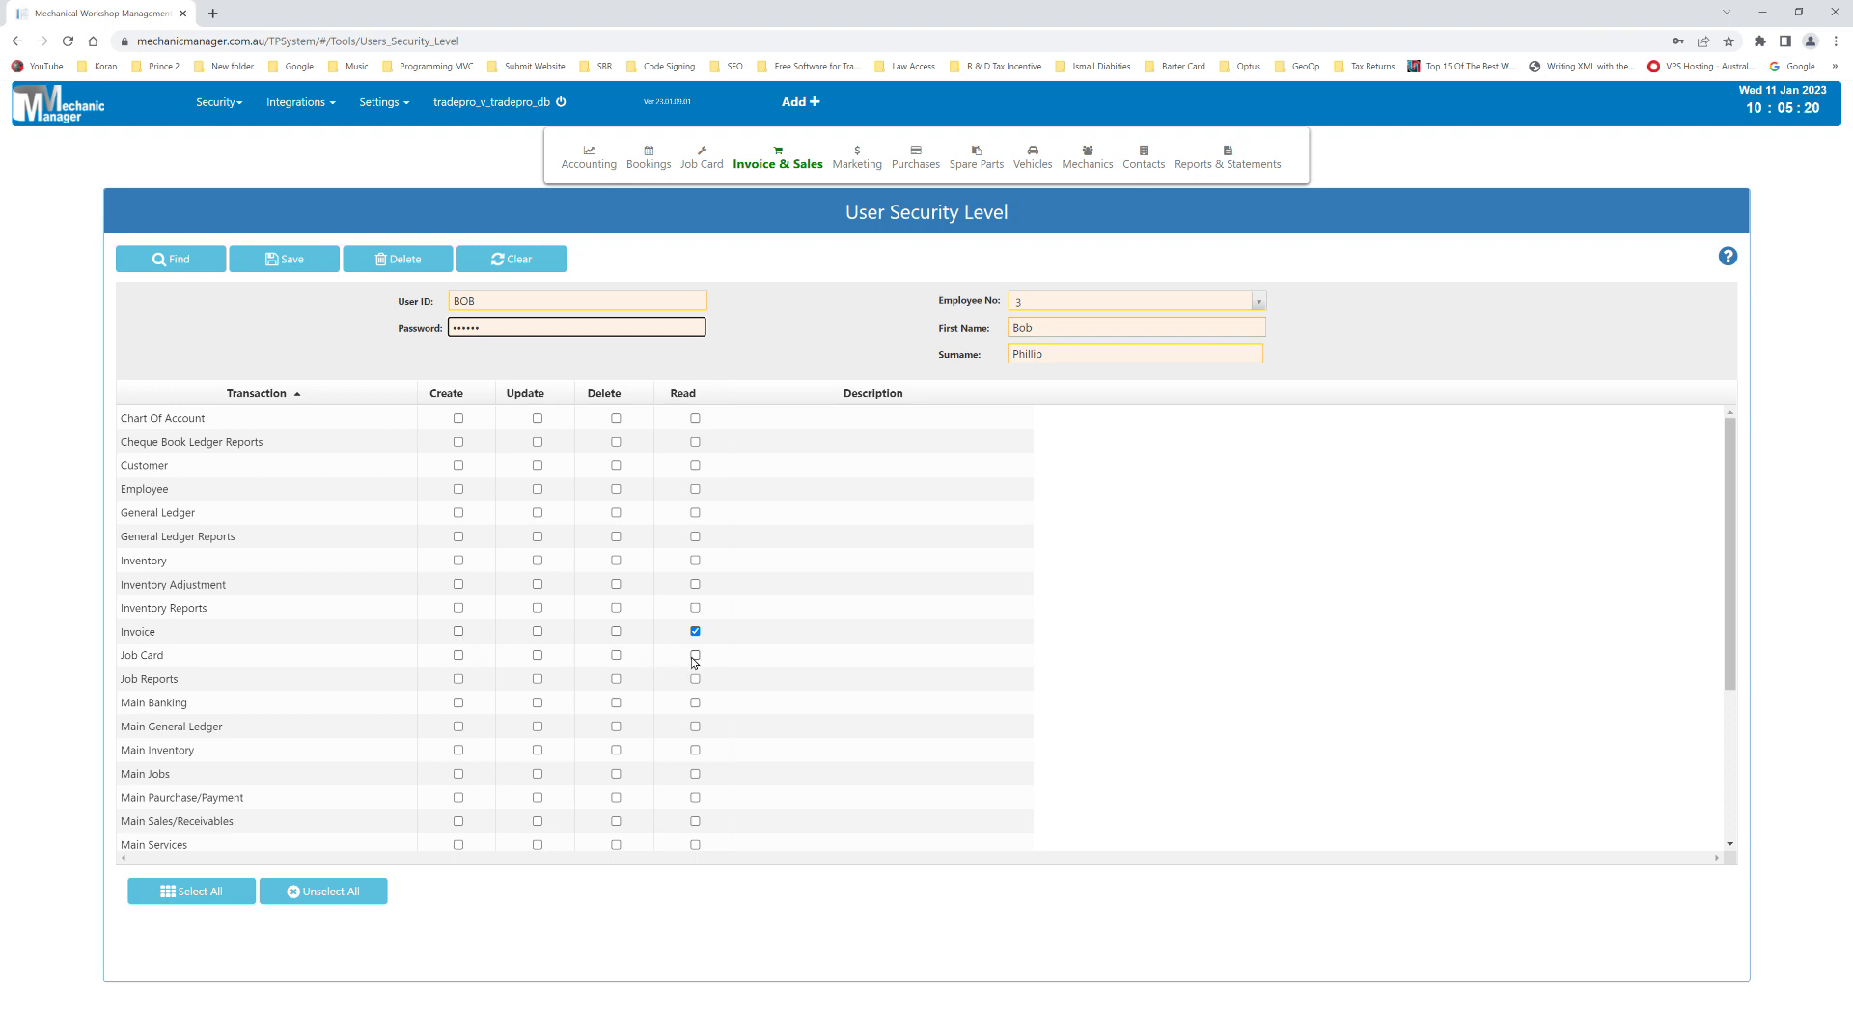
pyautogui.click(694, 656)
pyautogui.click(616, 656)
pyautogui.click(538, 656)
pyautogui.click(336, 261)
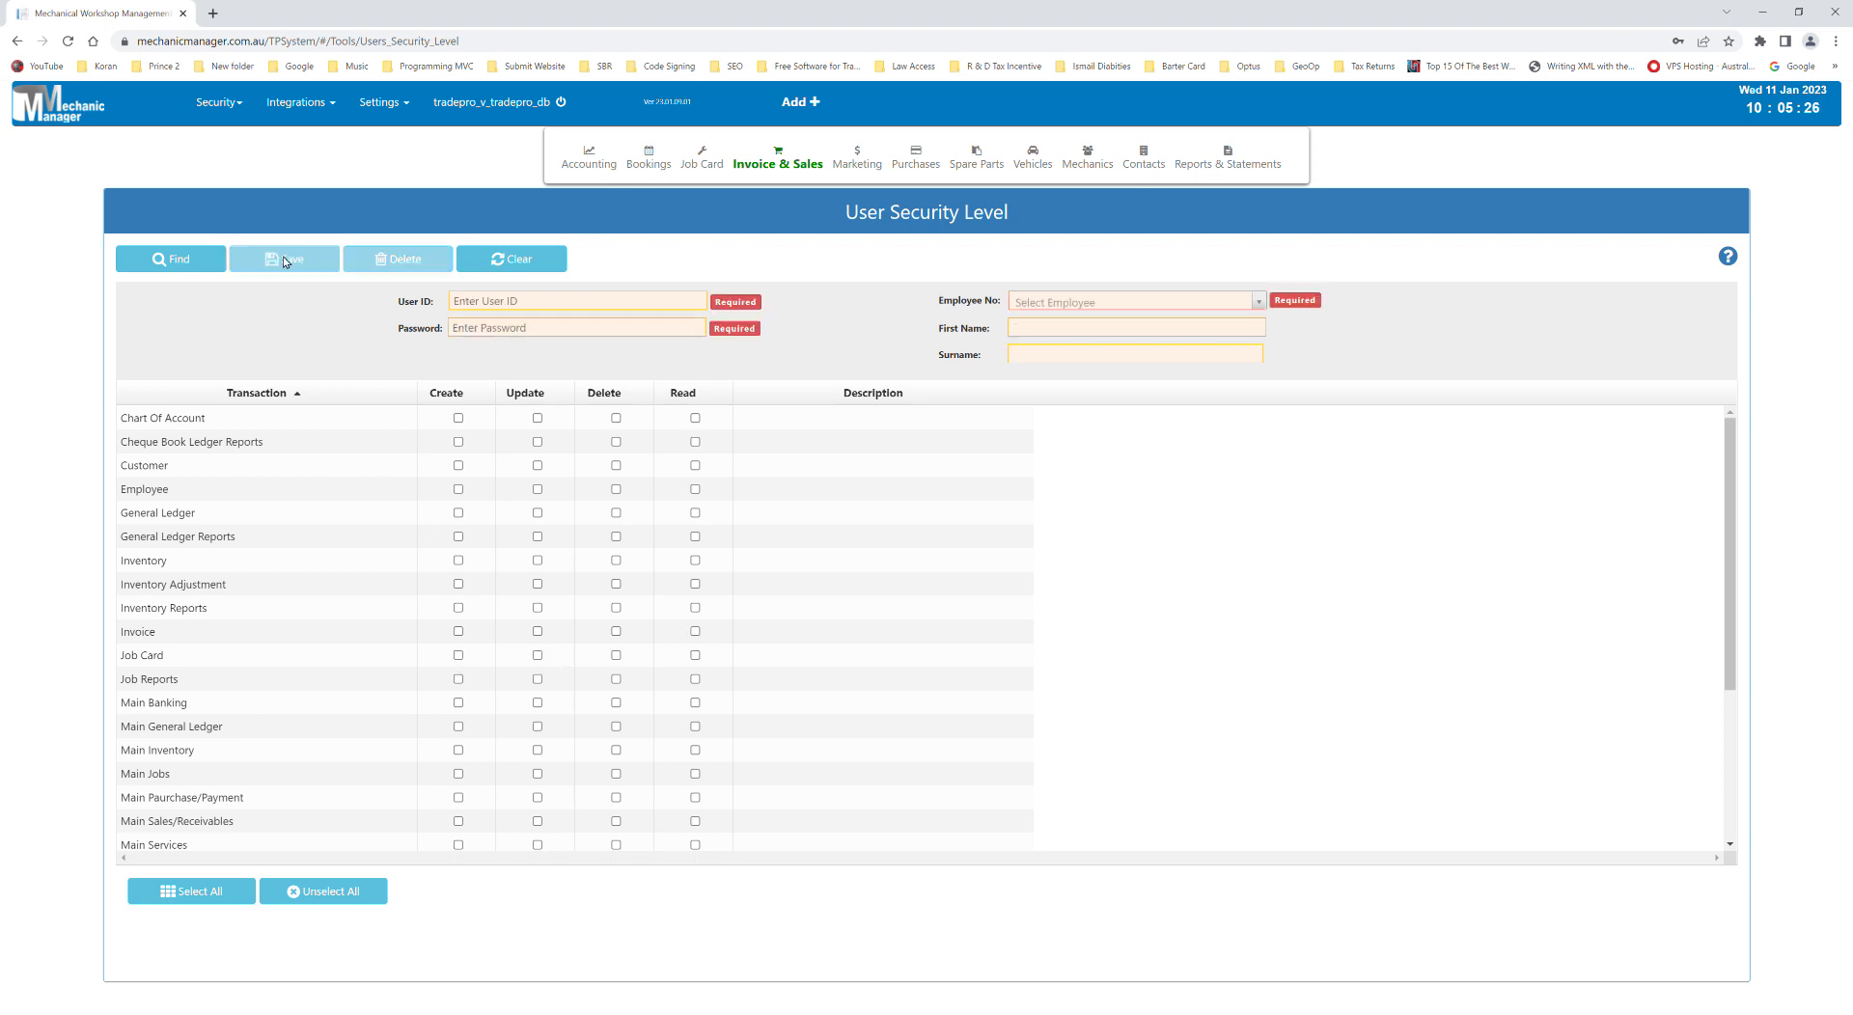
pyautogui.click(1114, 187)
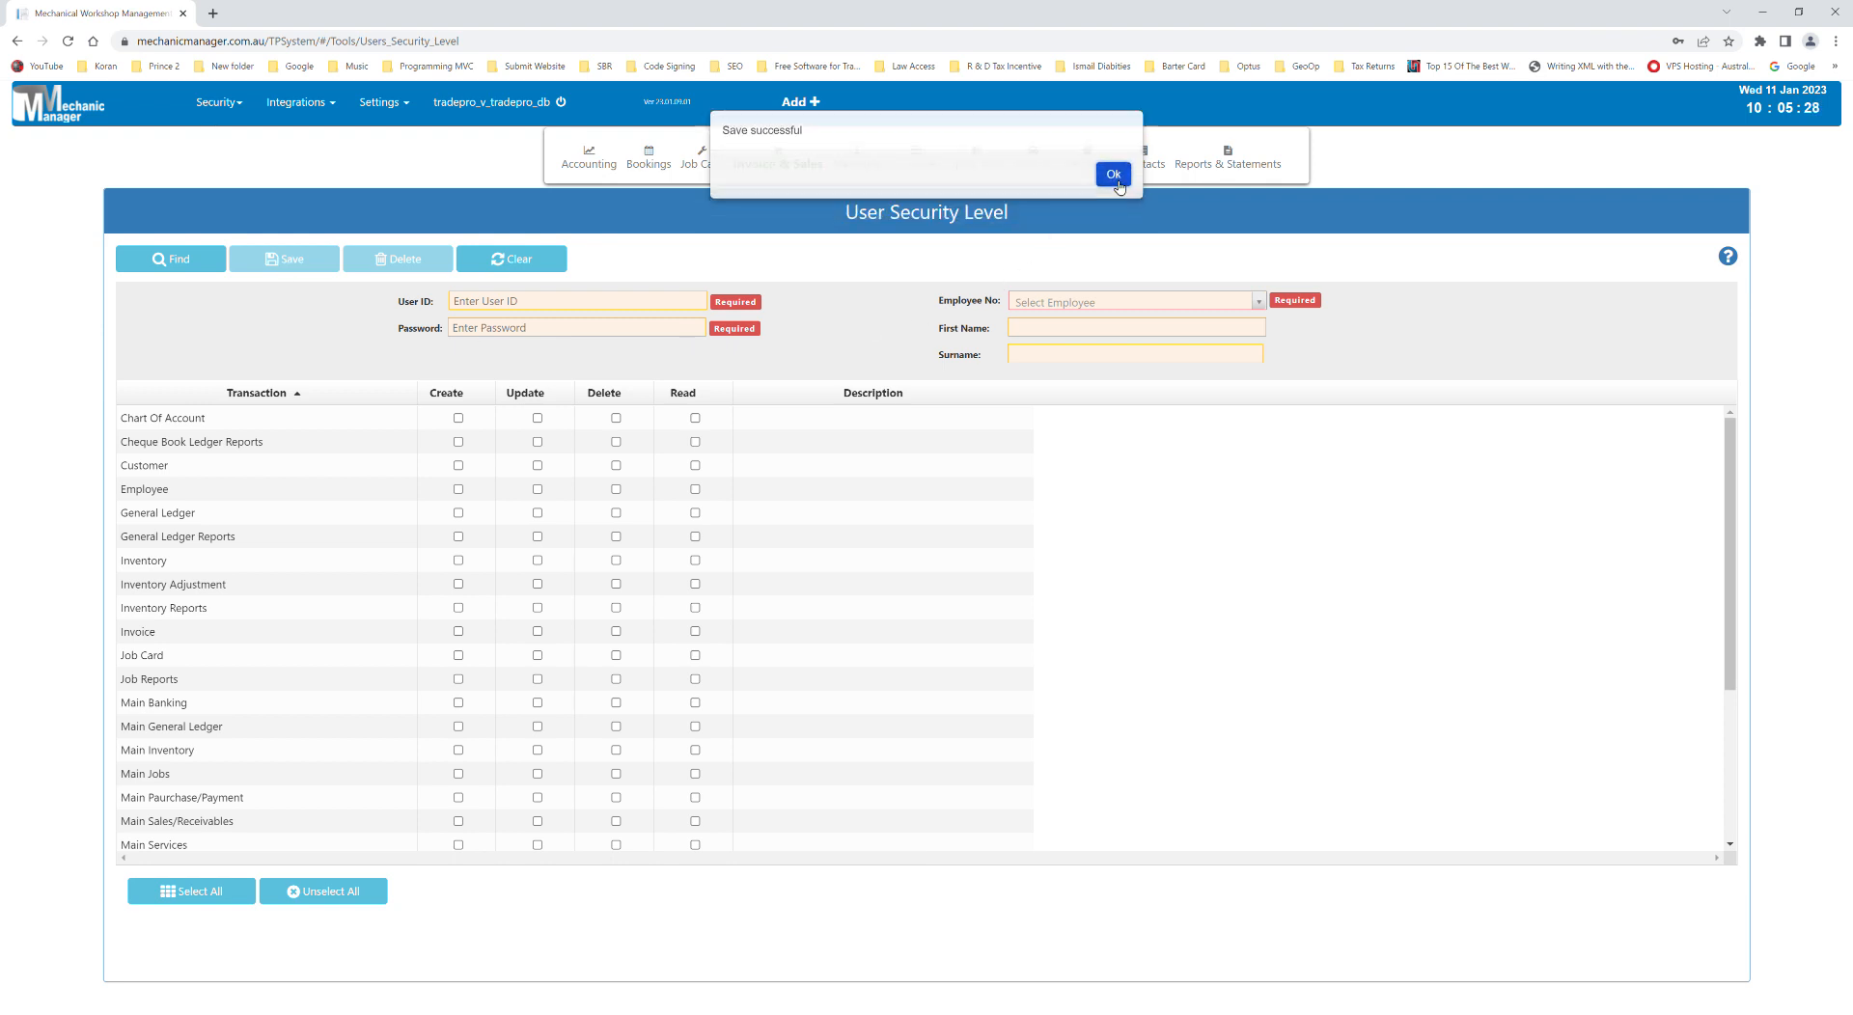
# - Sign out of the admin account and dismiss the browser's password warning
pyautogui.moveTo(497, 104)
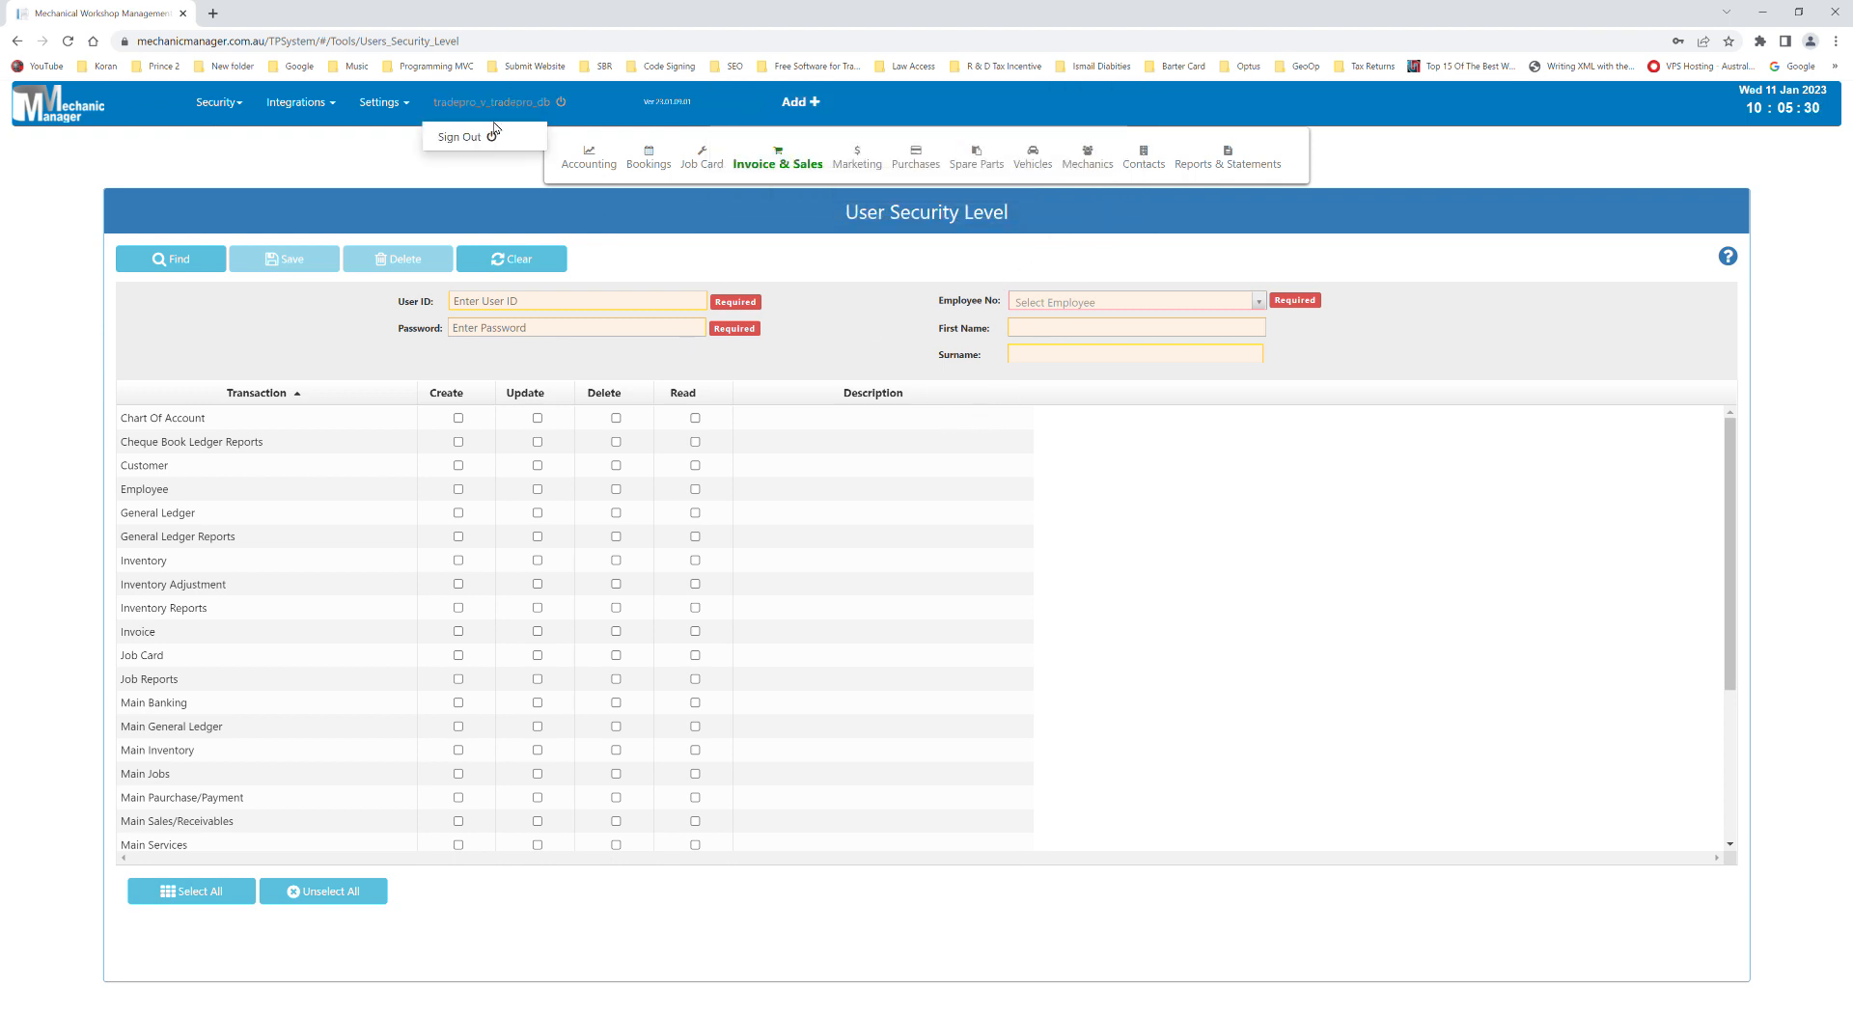
pyautogui.click(497, 141)
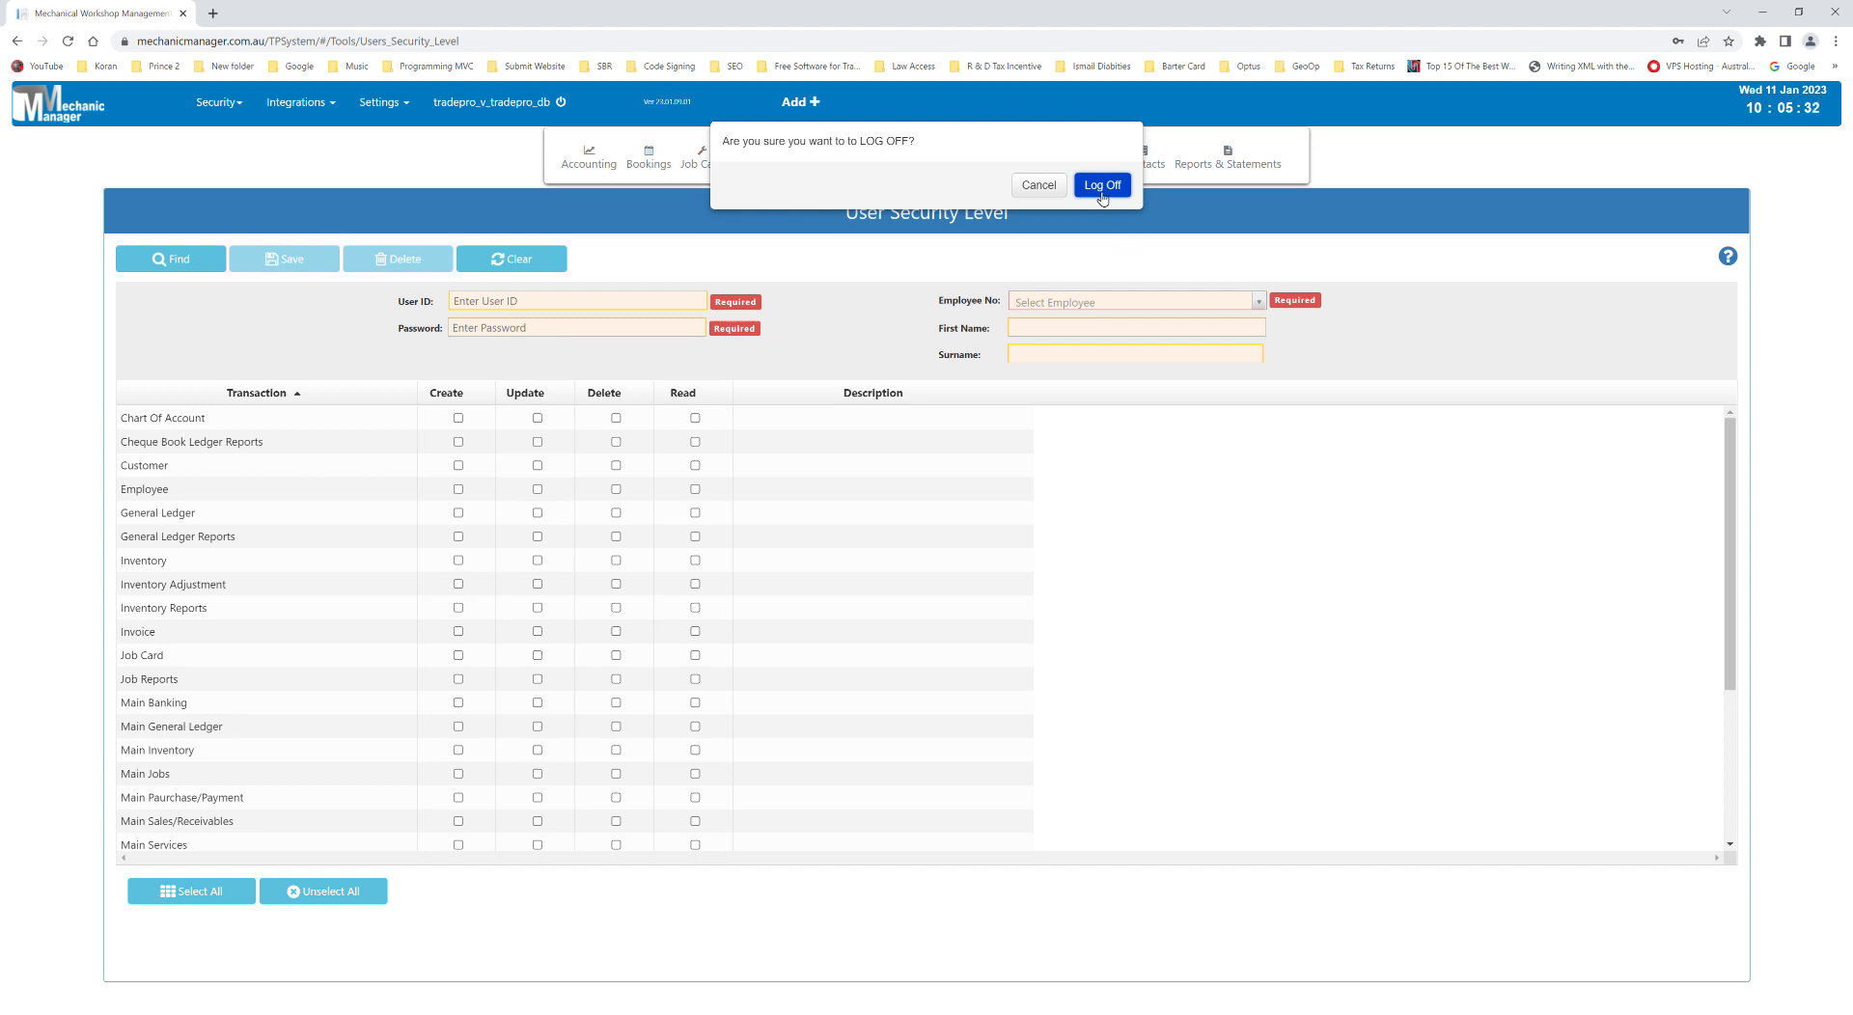
pyautogui.click(1102, 192)
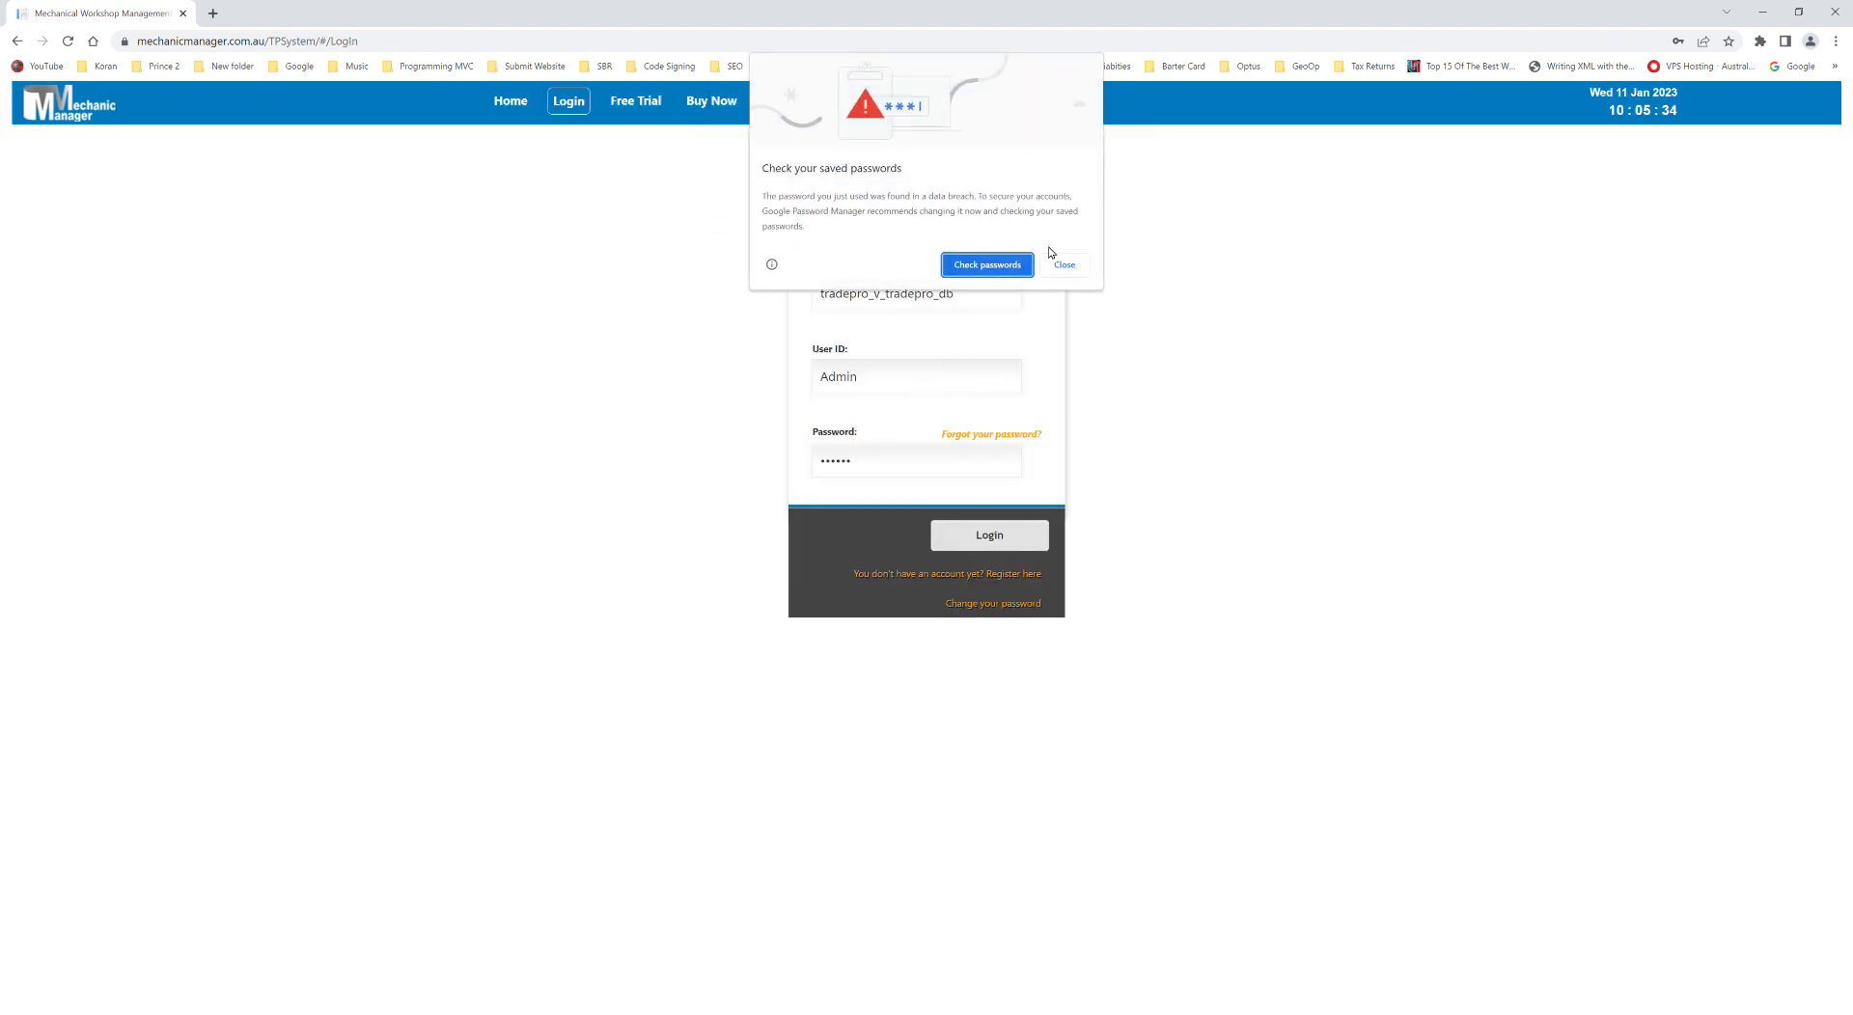
pyautogui.click(1063, 265)
# - Log in with the mechanic's user ID and password
pyautogui.click(902, 371)
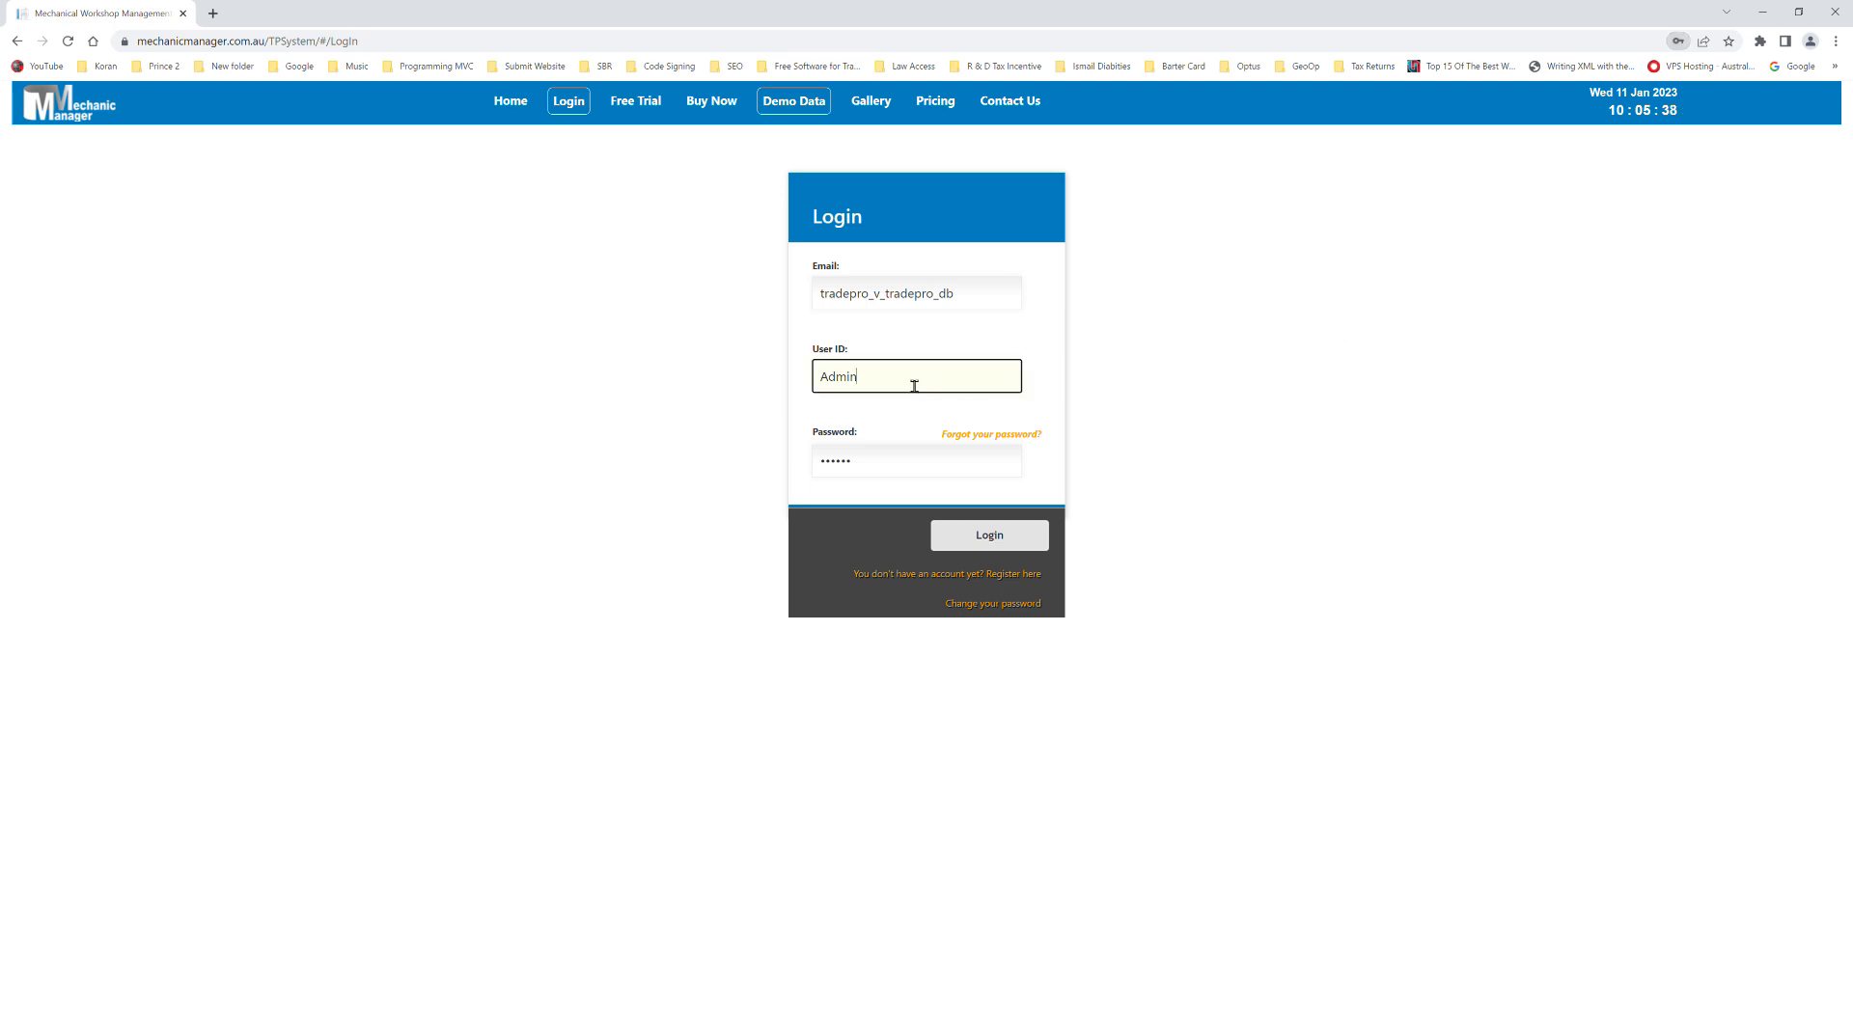
pyautogui.moveTo(914, 377); pyautogui.dragTo(795, 370)
pyautogui.write('bob')
pyautogui.moveTo(928, 460); pyautogui.dragTo(683, 459)
pyautogui.write('1')
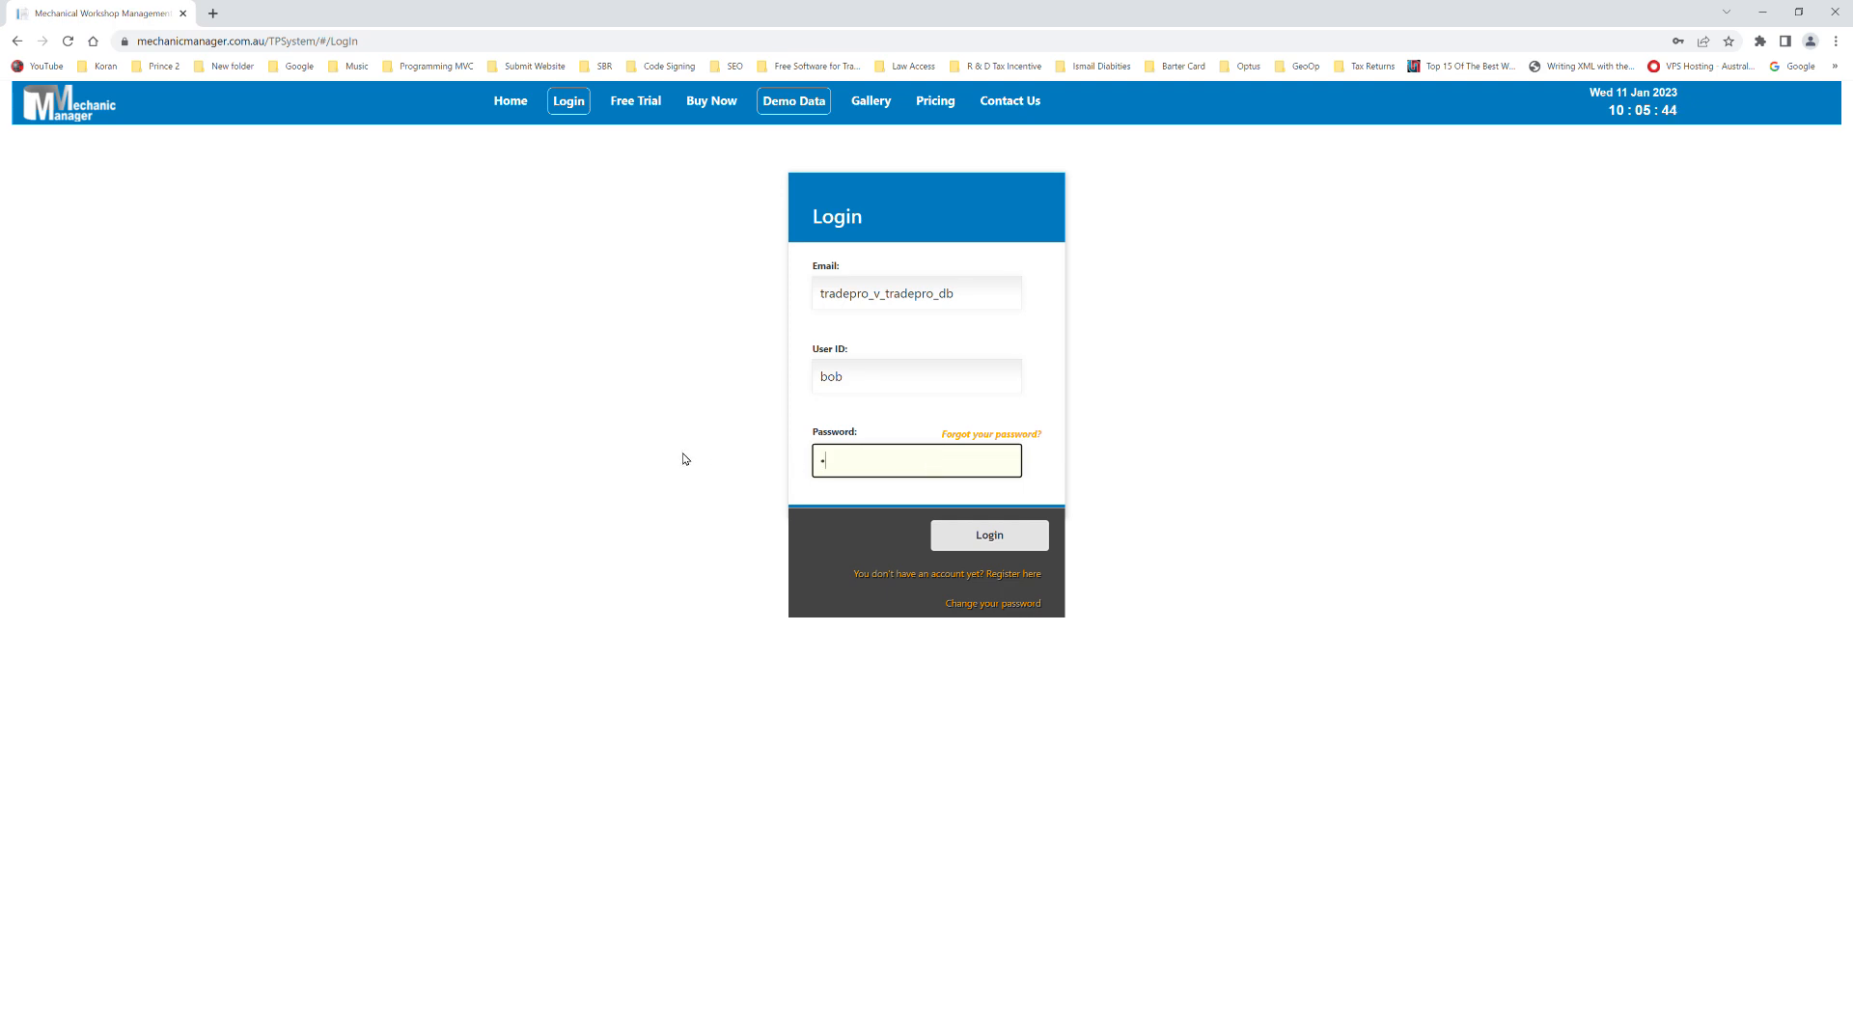
pyautogui.write('23456')
pyautogui.click(1004, 535)
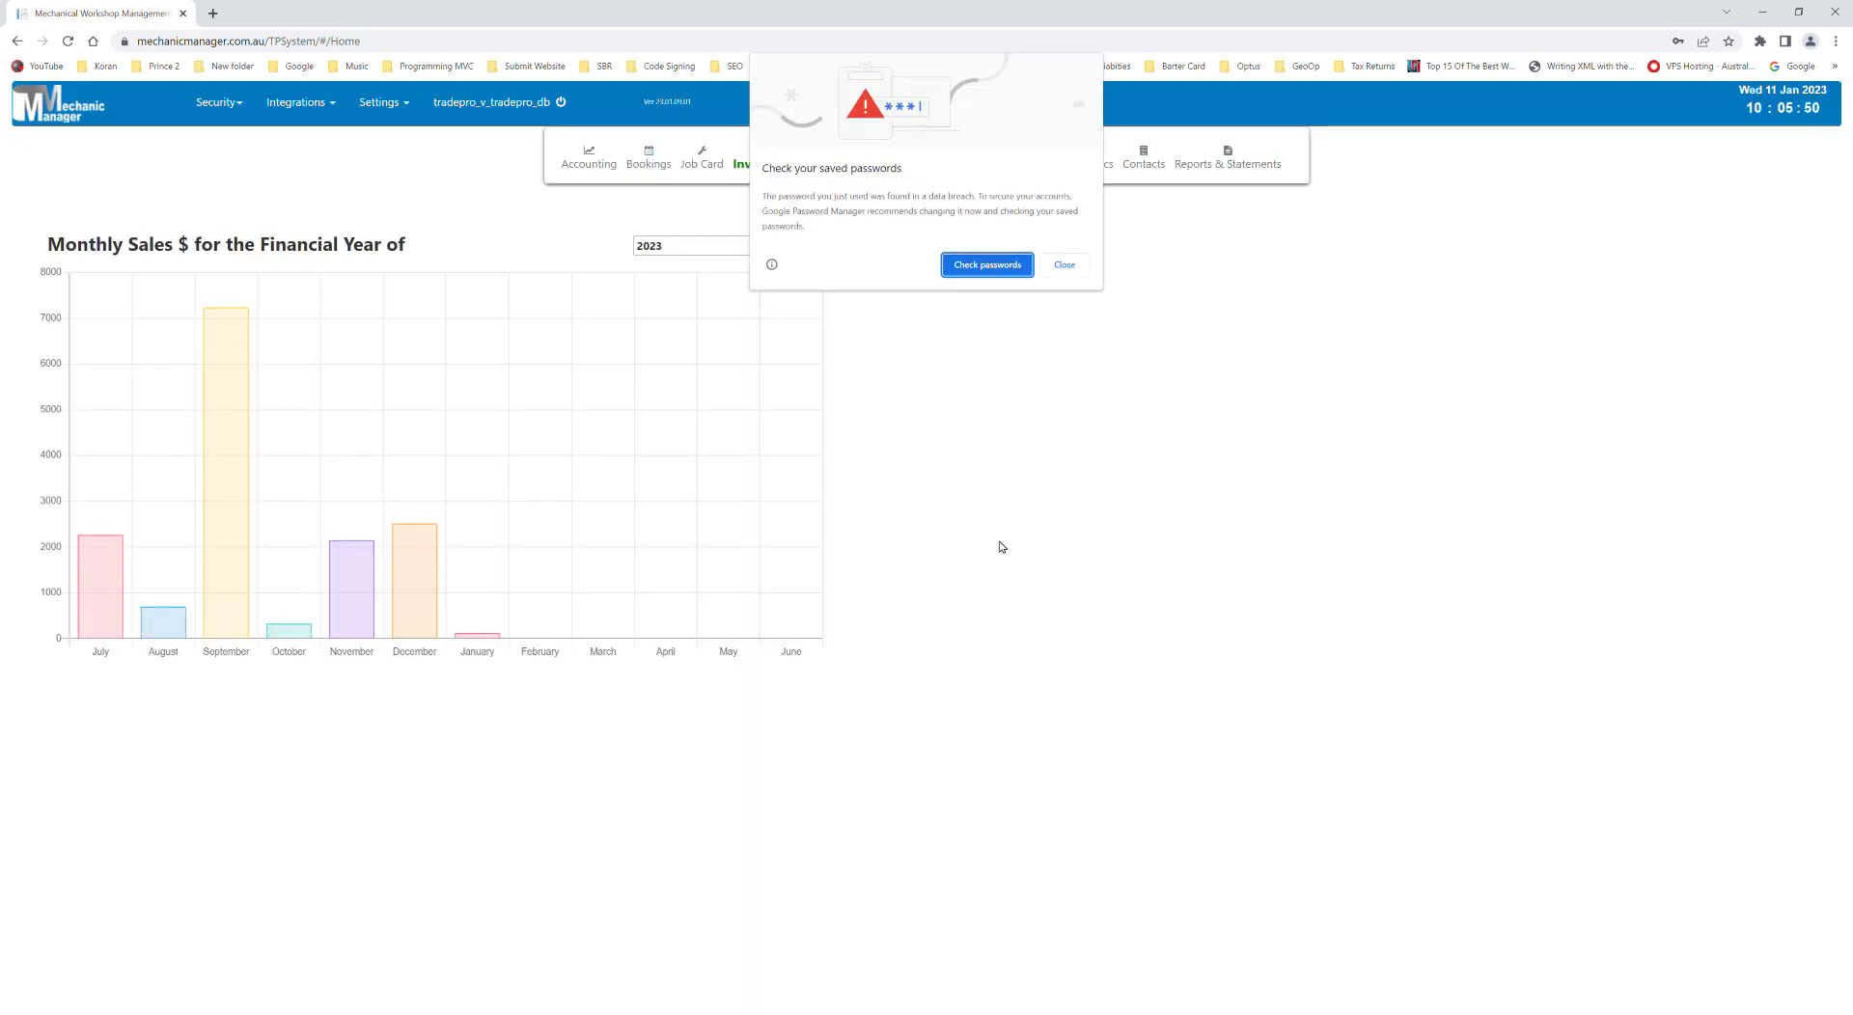
pyautogui.click(1066, 265)
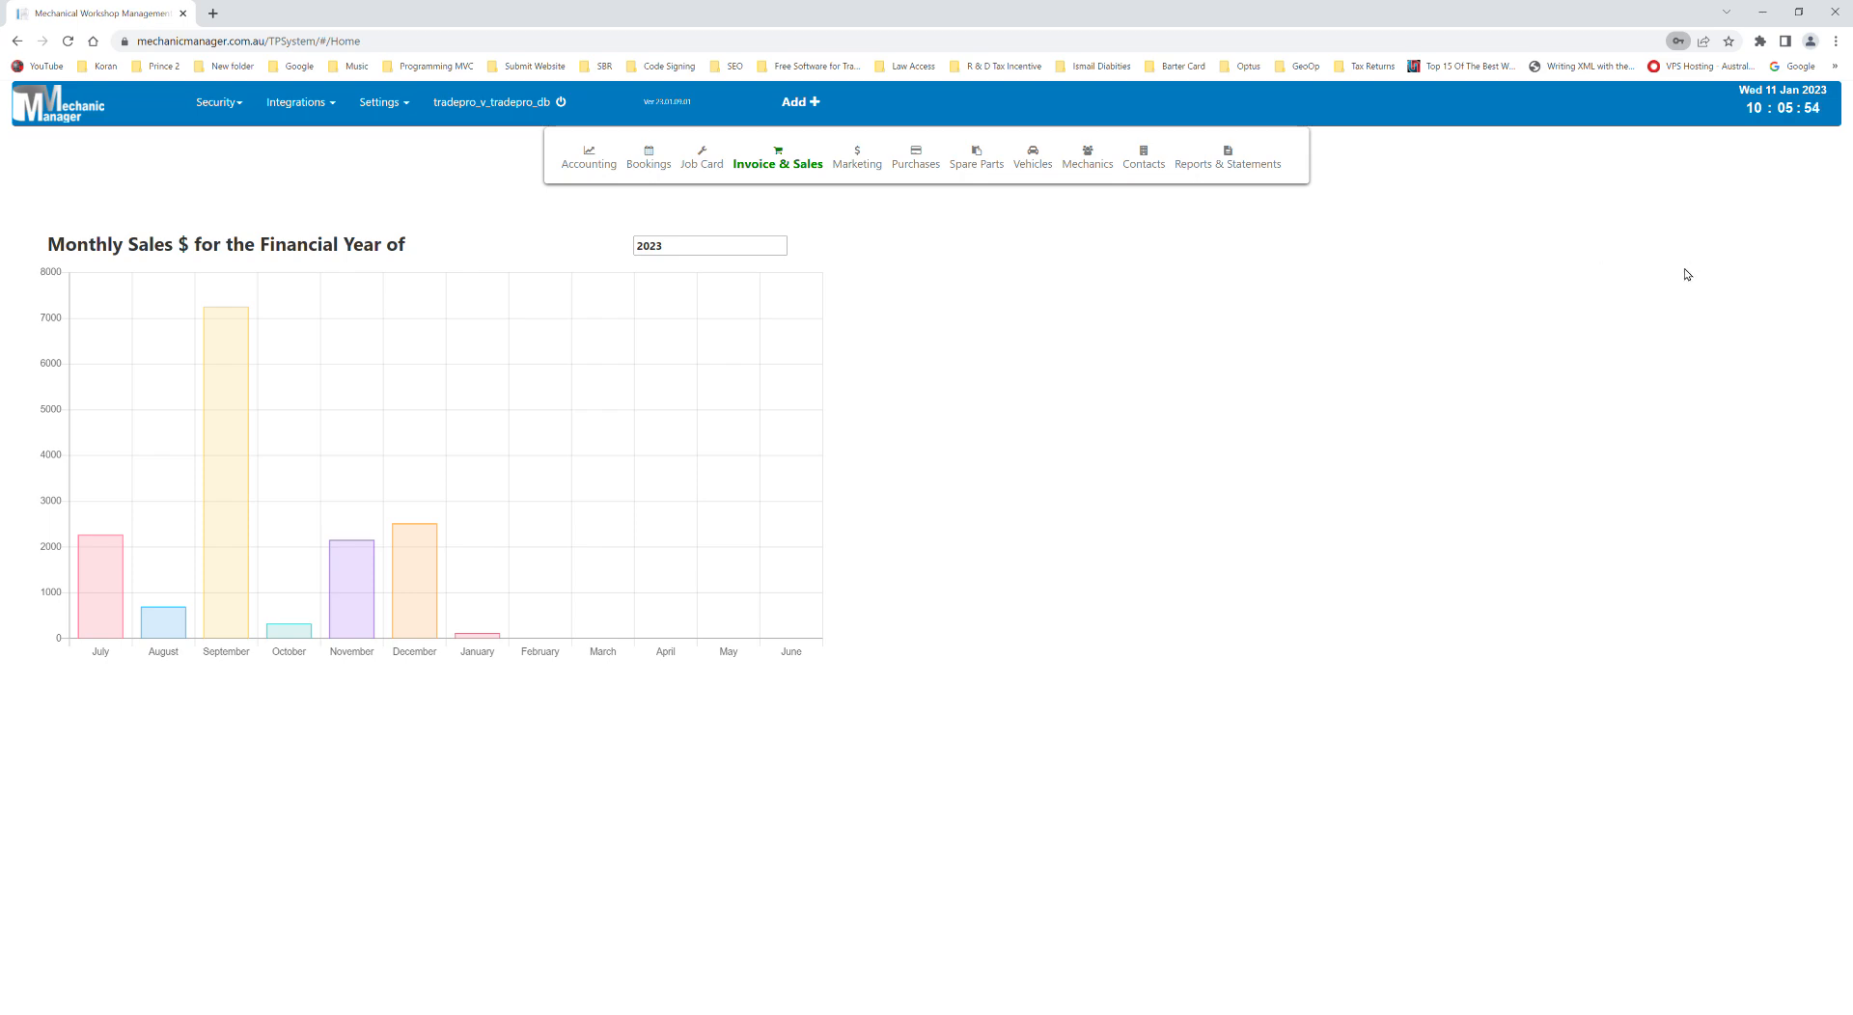
# - Load the first invoice and try to save it from the payment options as the mechanic
pyautogui.moveTo(789, 169)
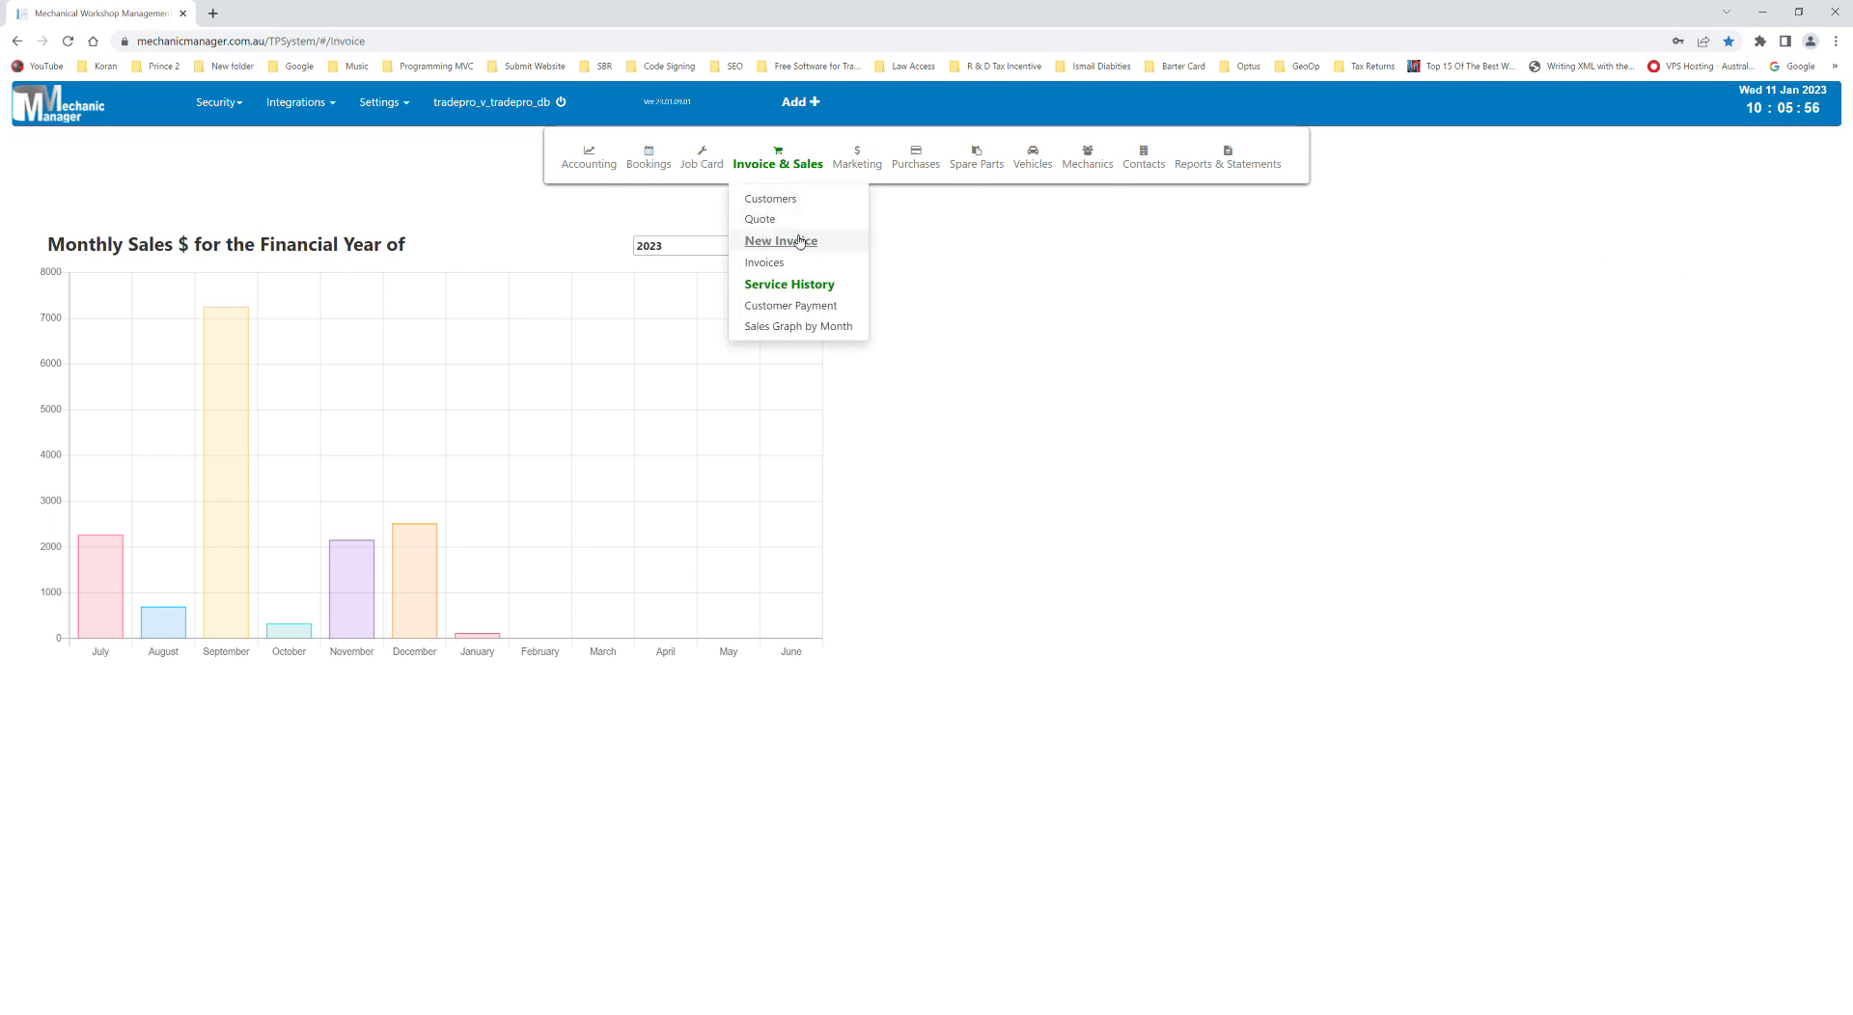
pyautogui.click(797, 240)
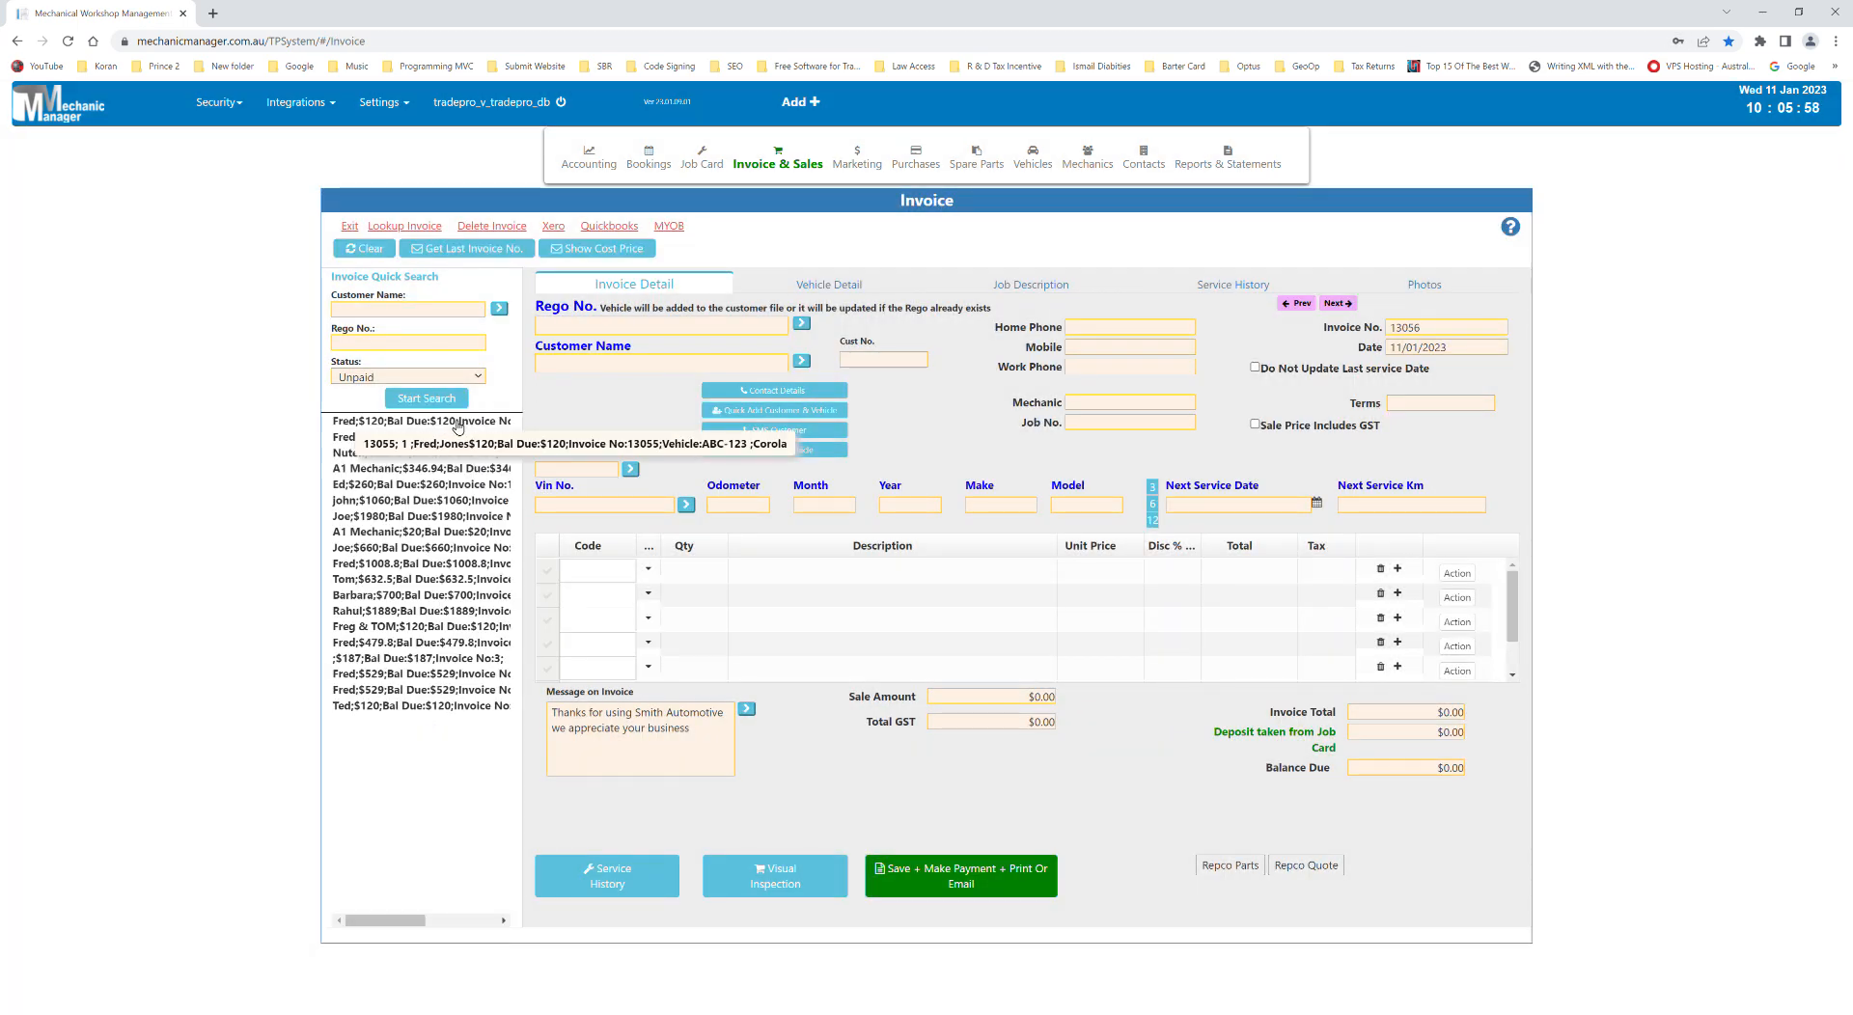
pyautogui.click(458, 425)
pyautogui.click(1005, 890)
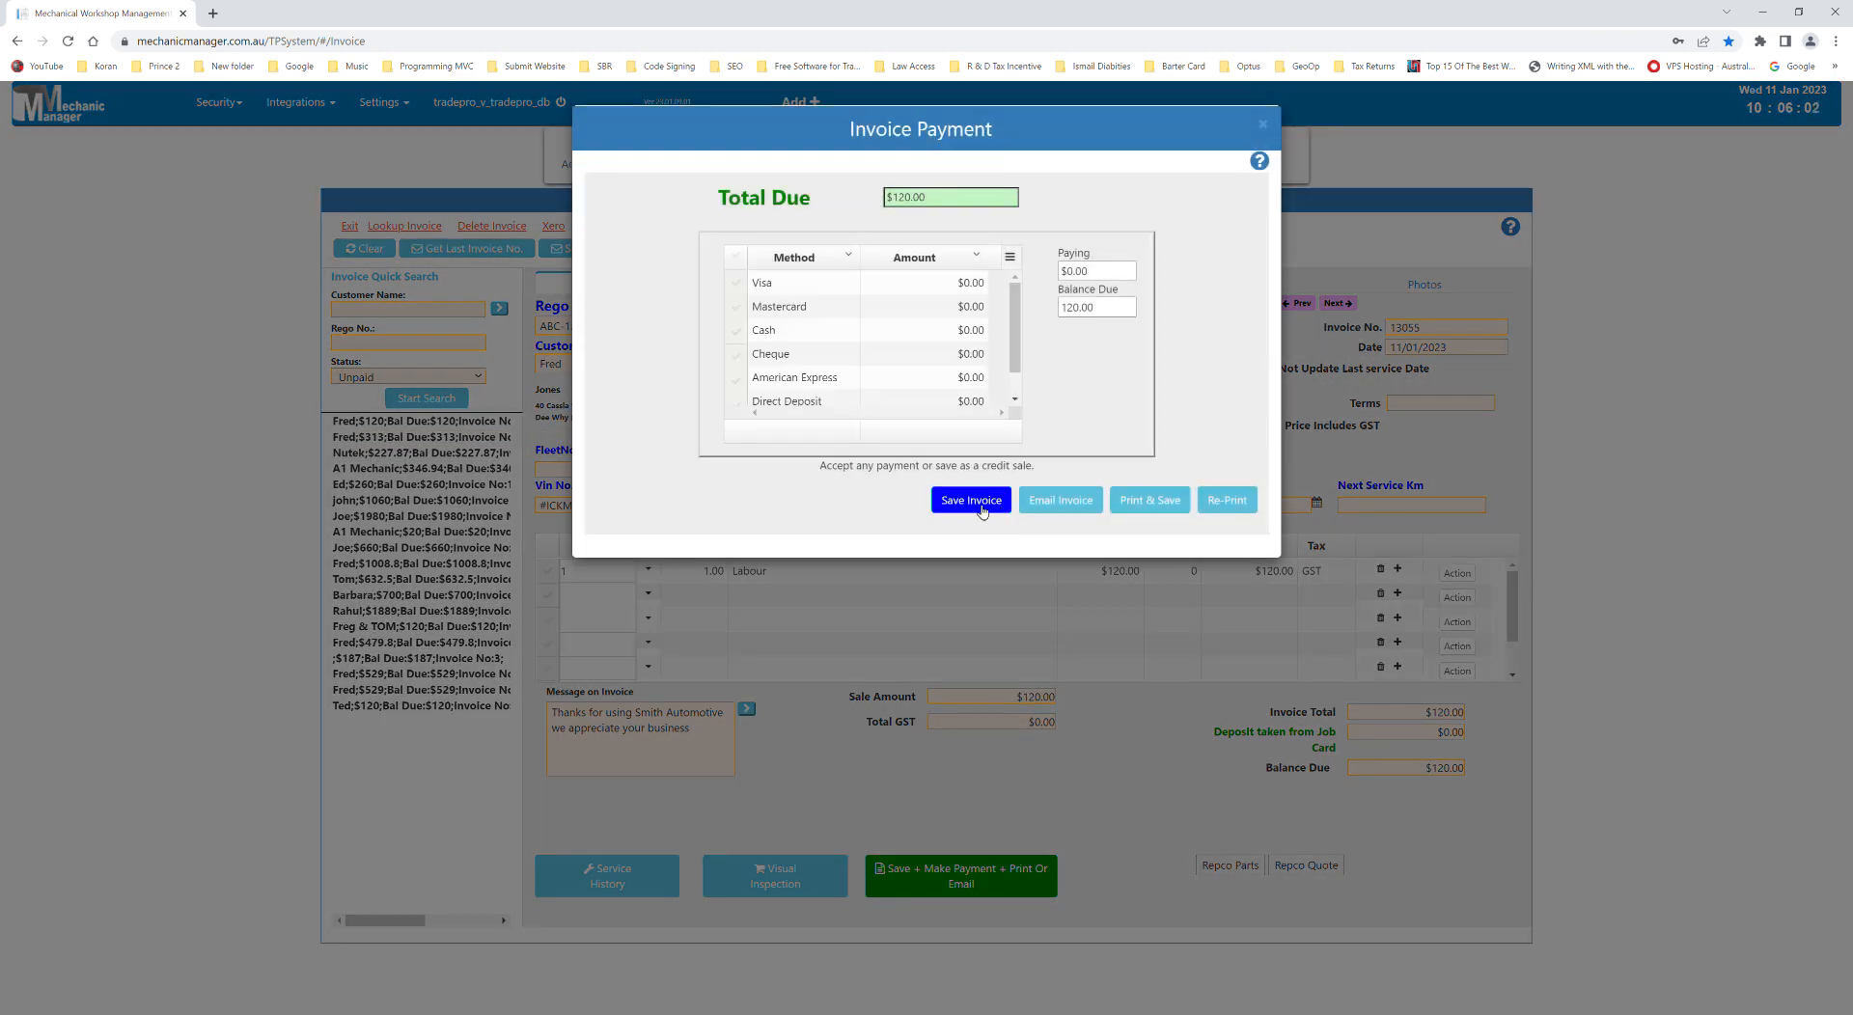
pyautogui.click(971, 500)
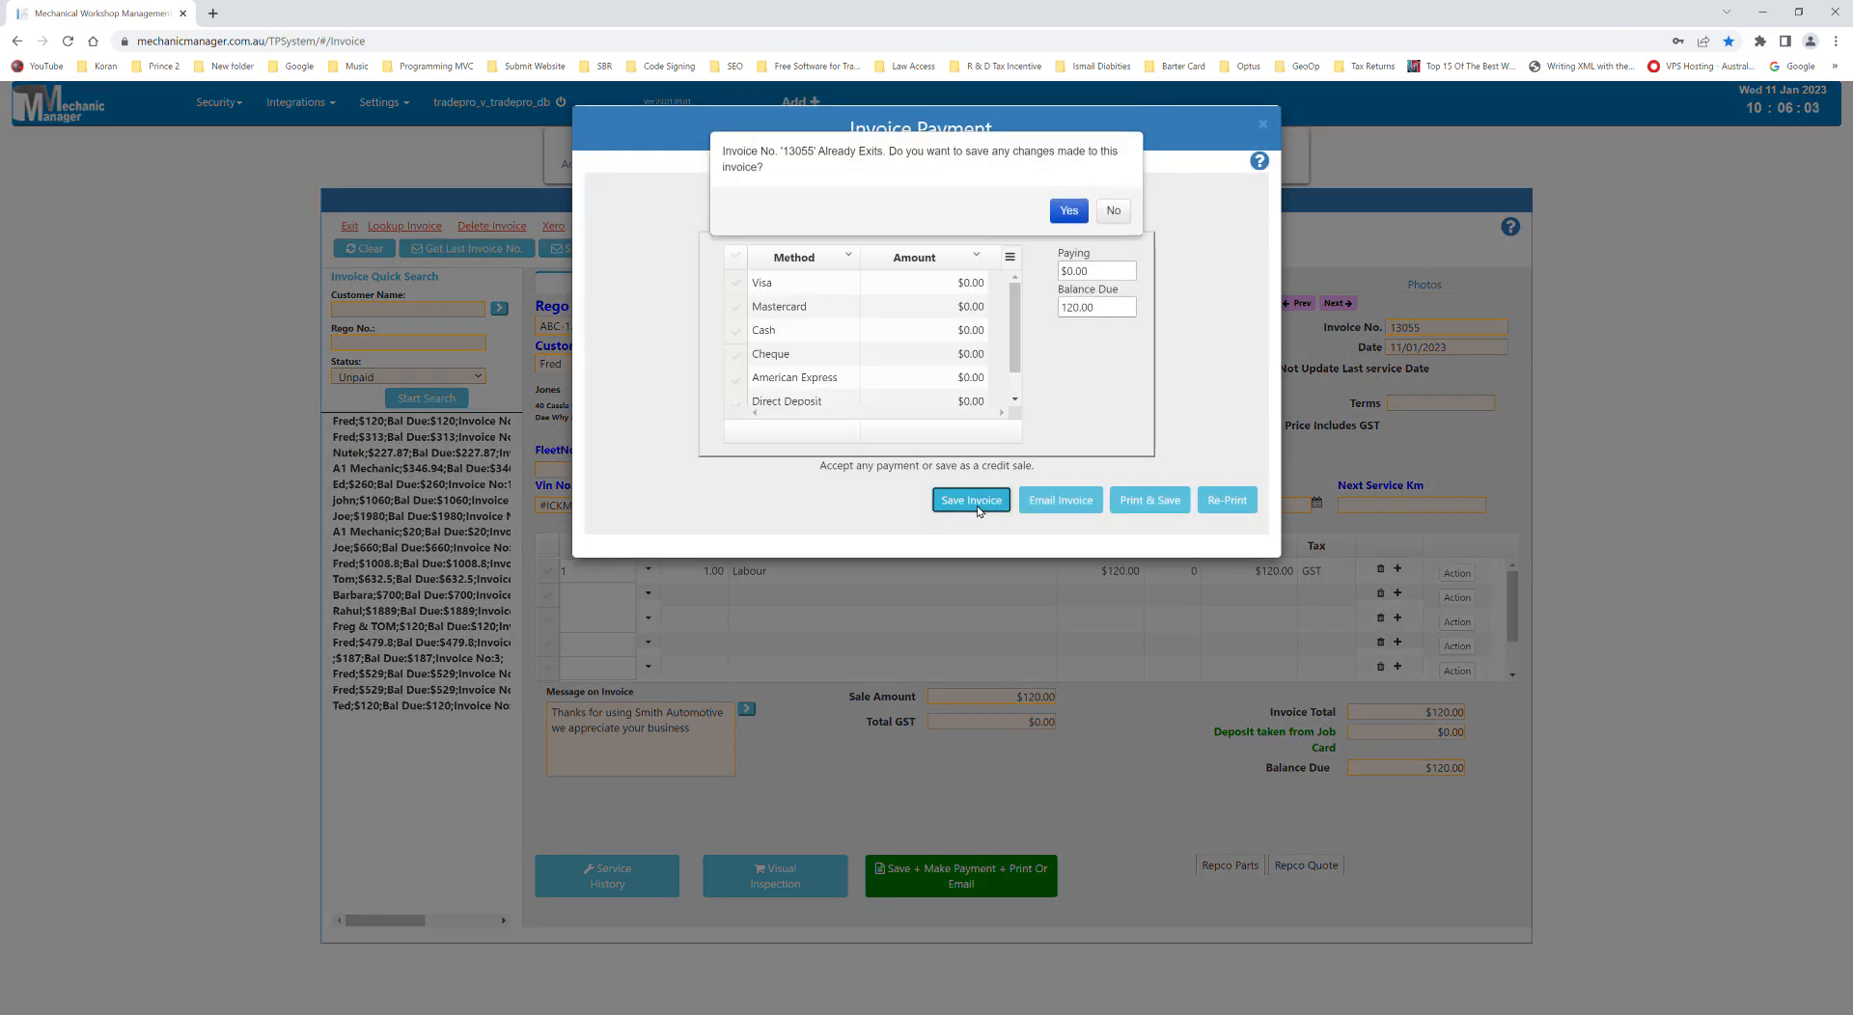
pyautogui.click(1071, 206)
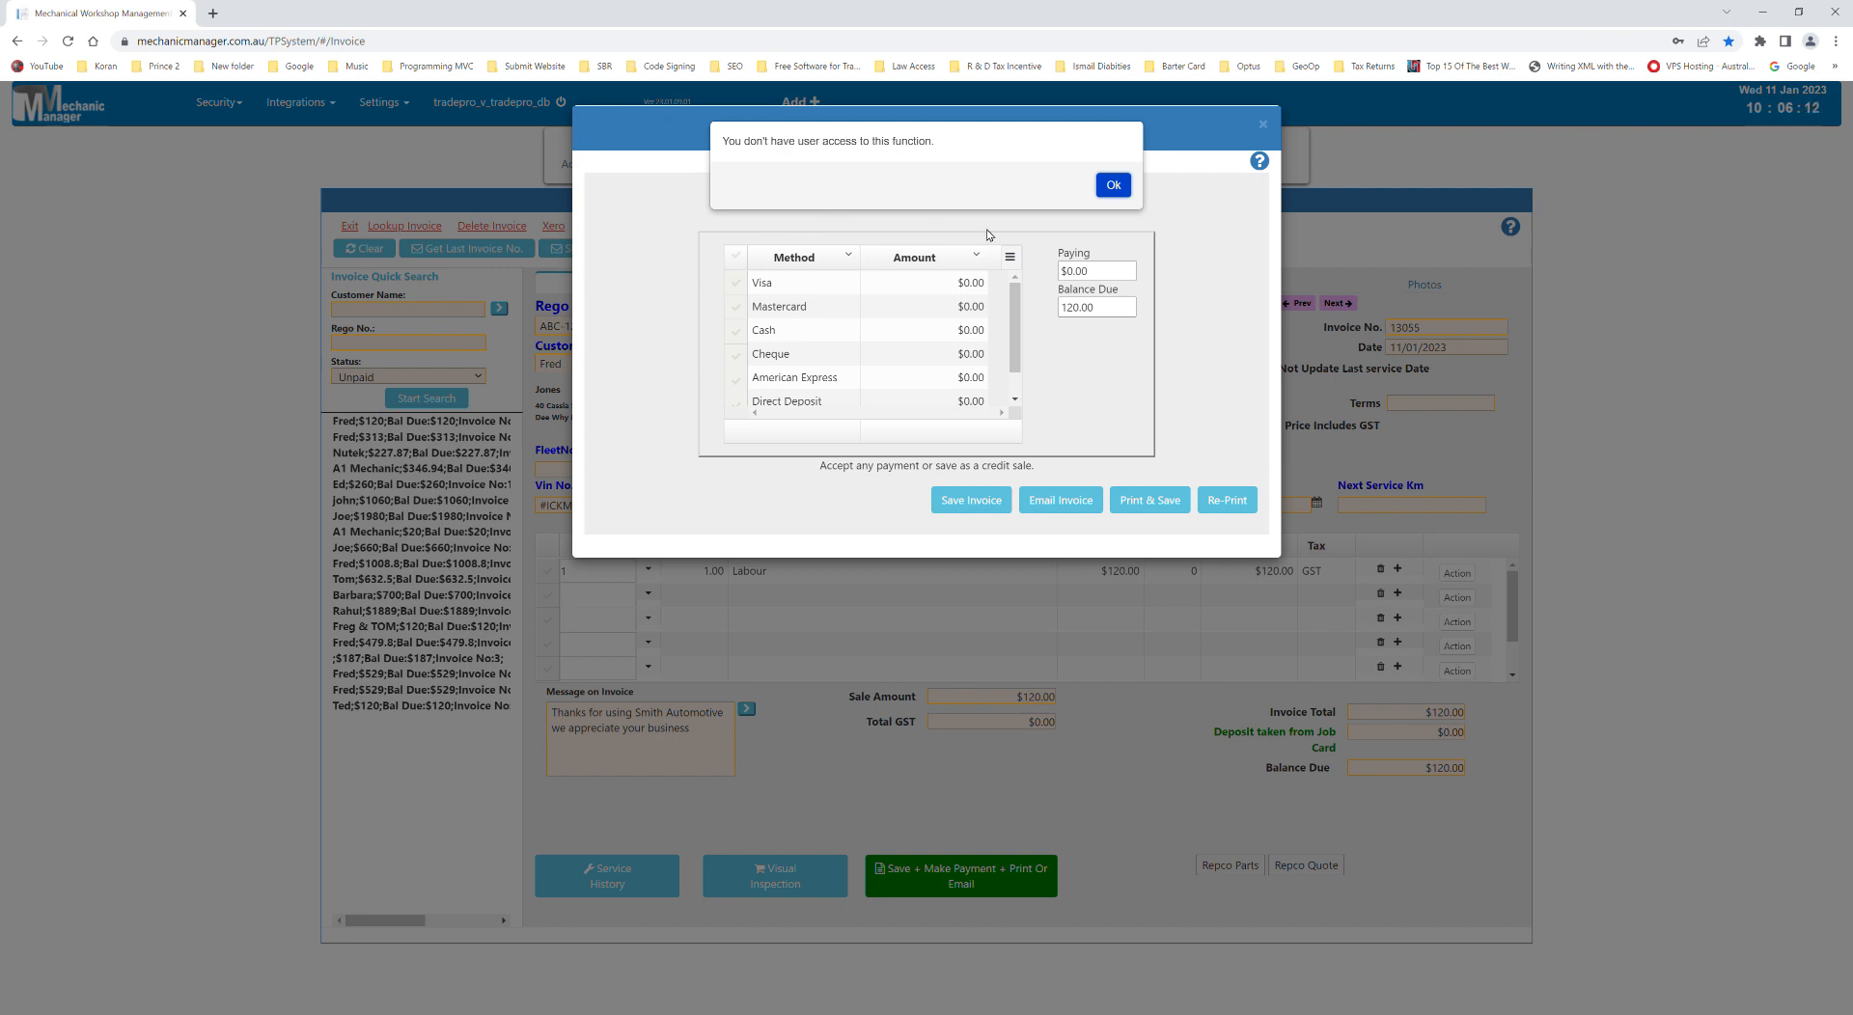
# - Retry the invoice save, dismiss the access-denied alert, and close the Invoice Payment window
pyautogui.click(1114, 187)
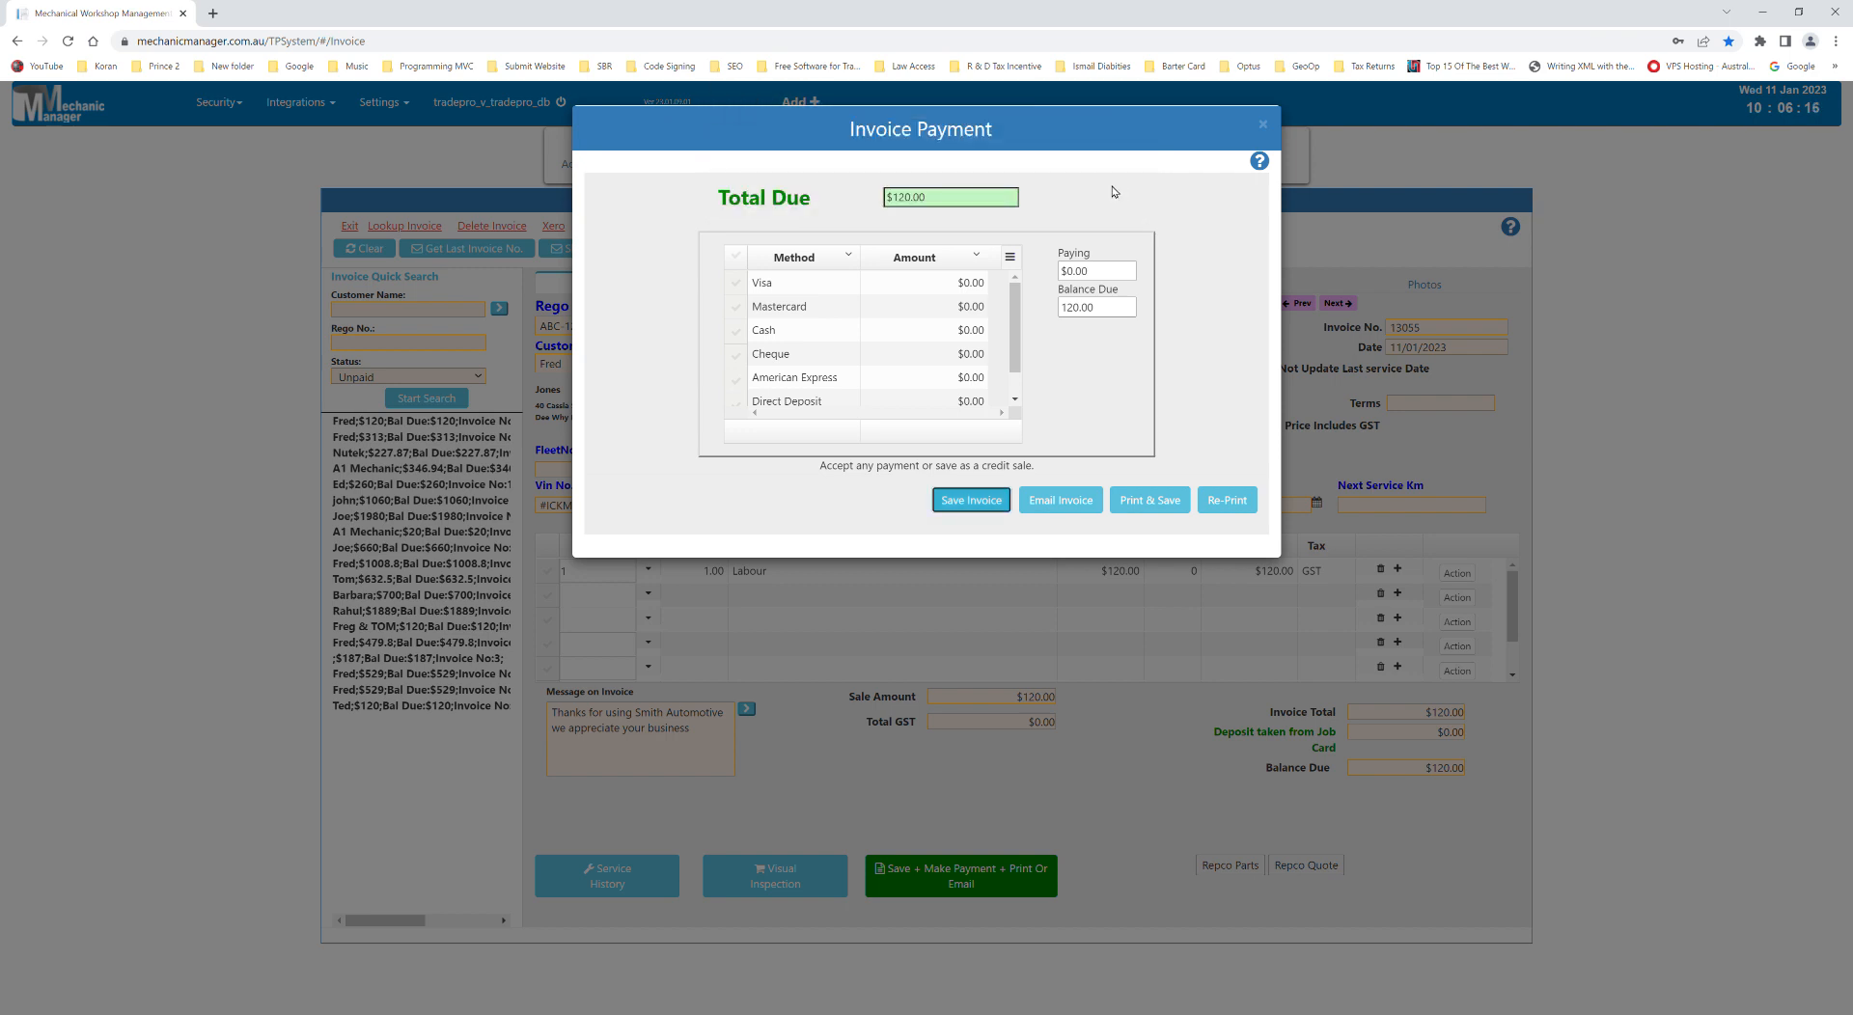
pyautogui.click(970, 502)
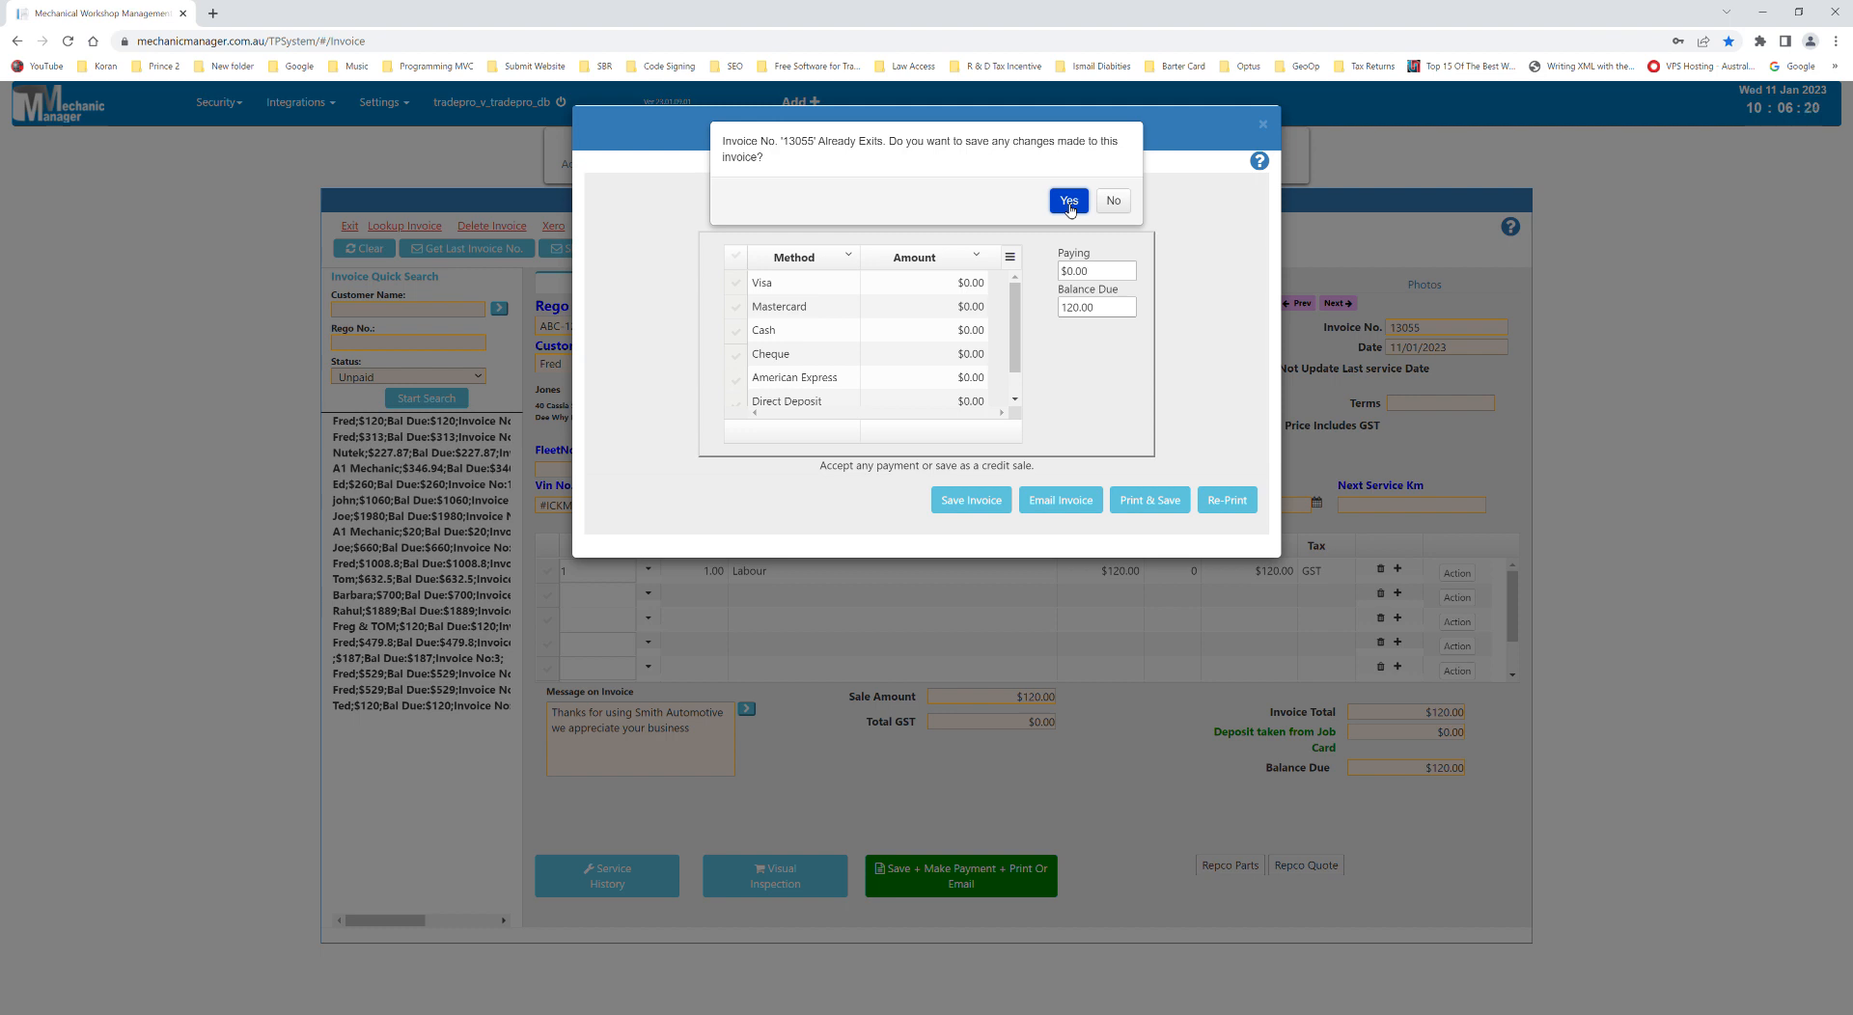
pyautogui.click(1069, 203)
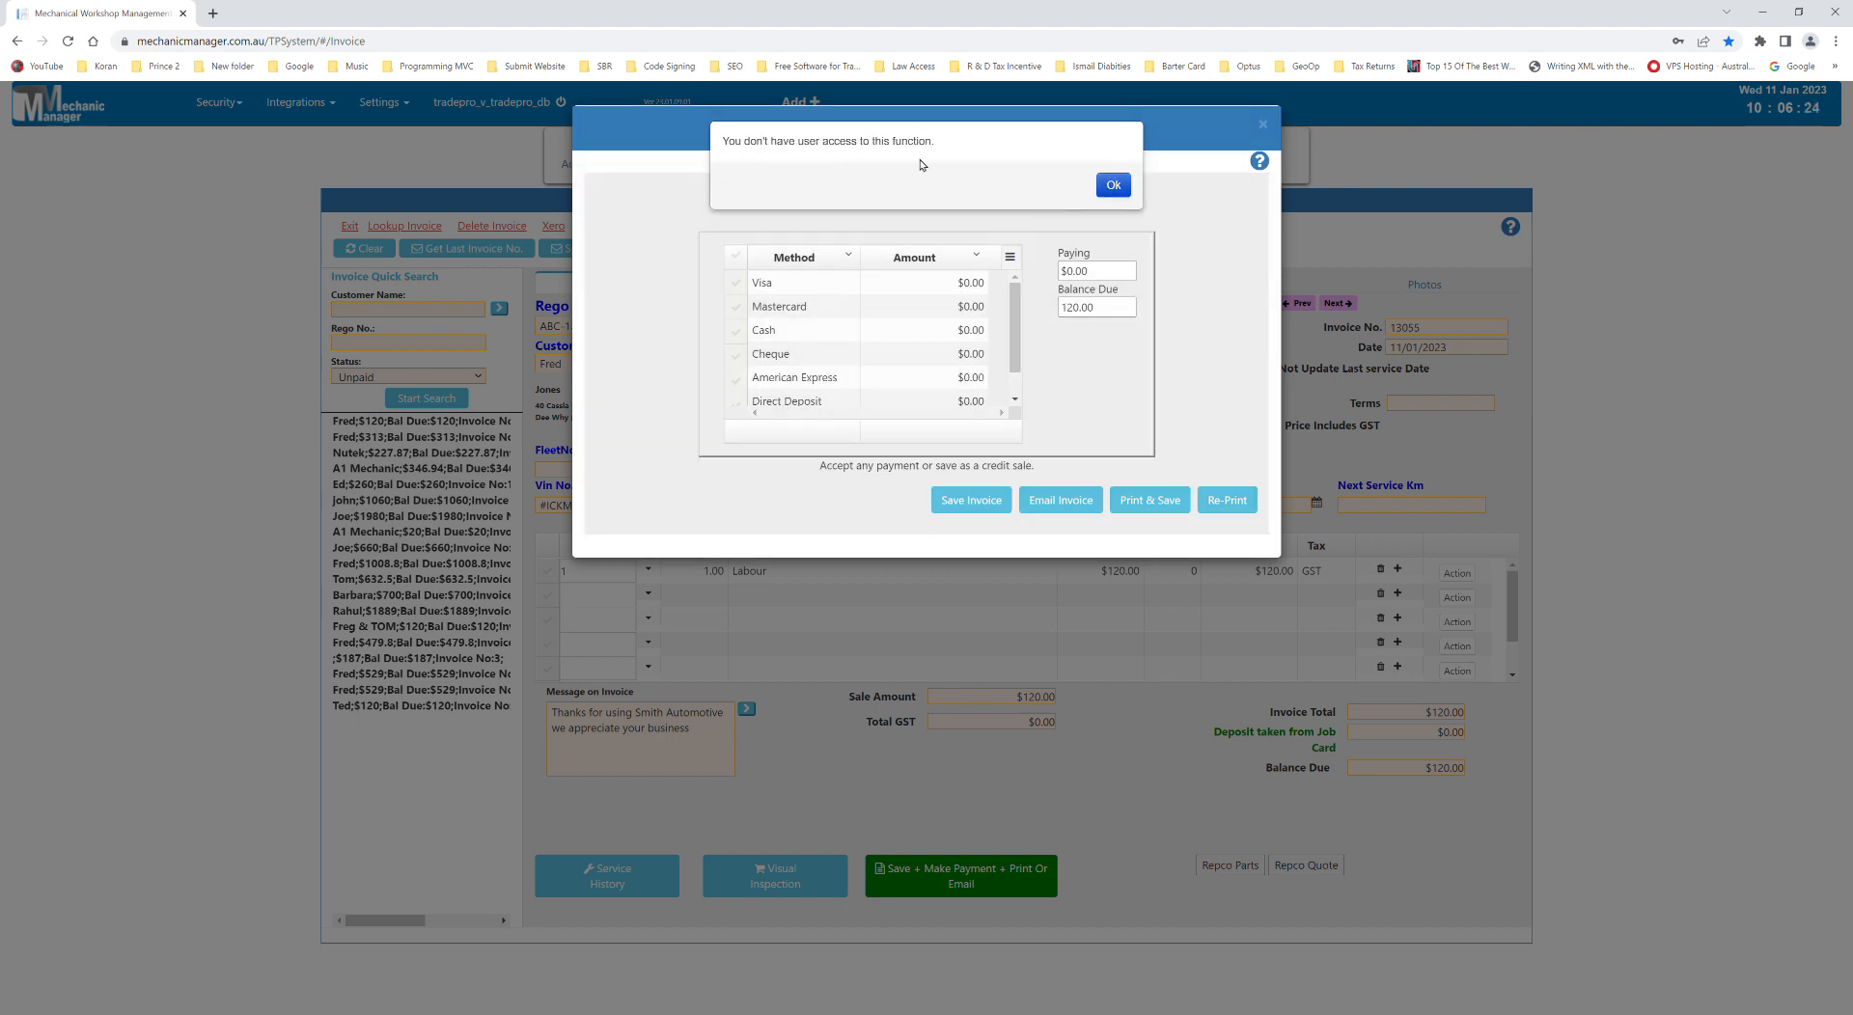
pyautogui.moveTo(938, 145); pyautogui.dragTo(627, 134)
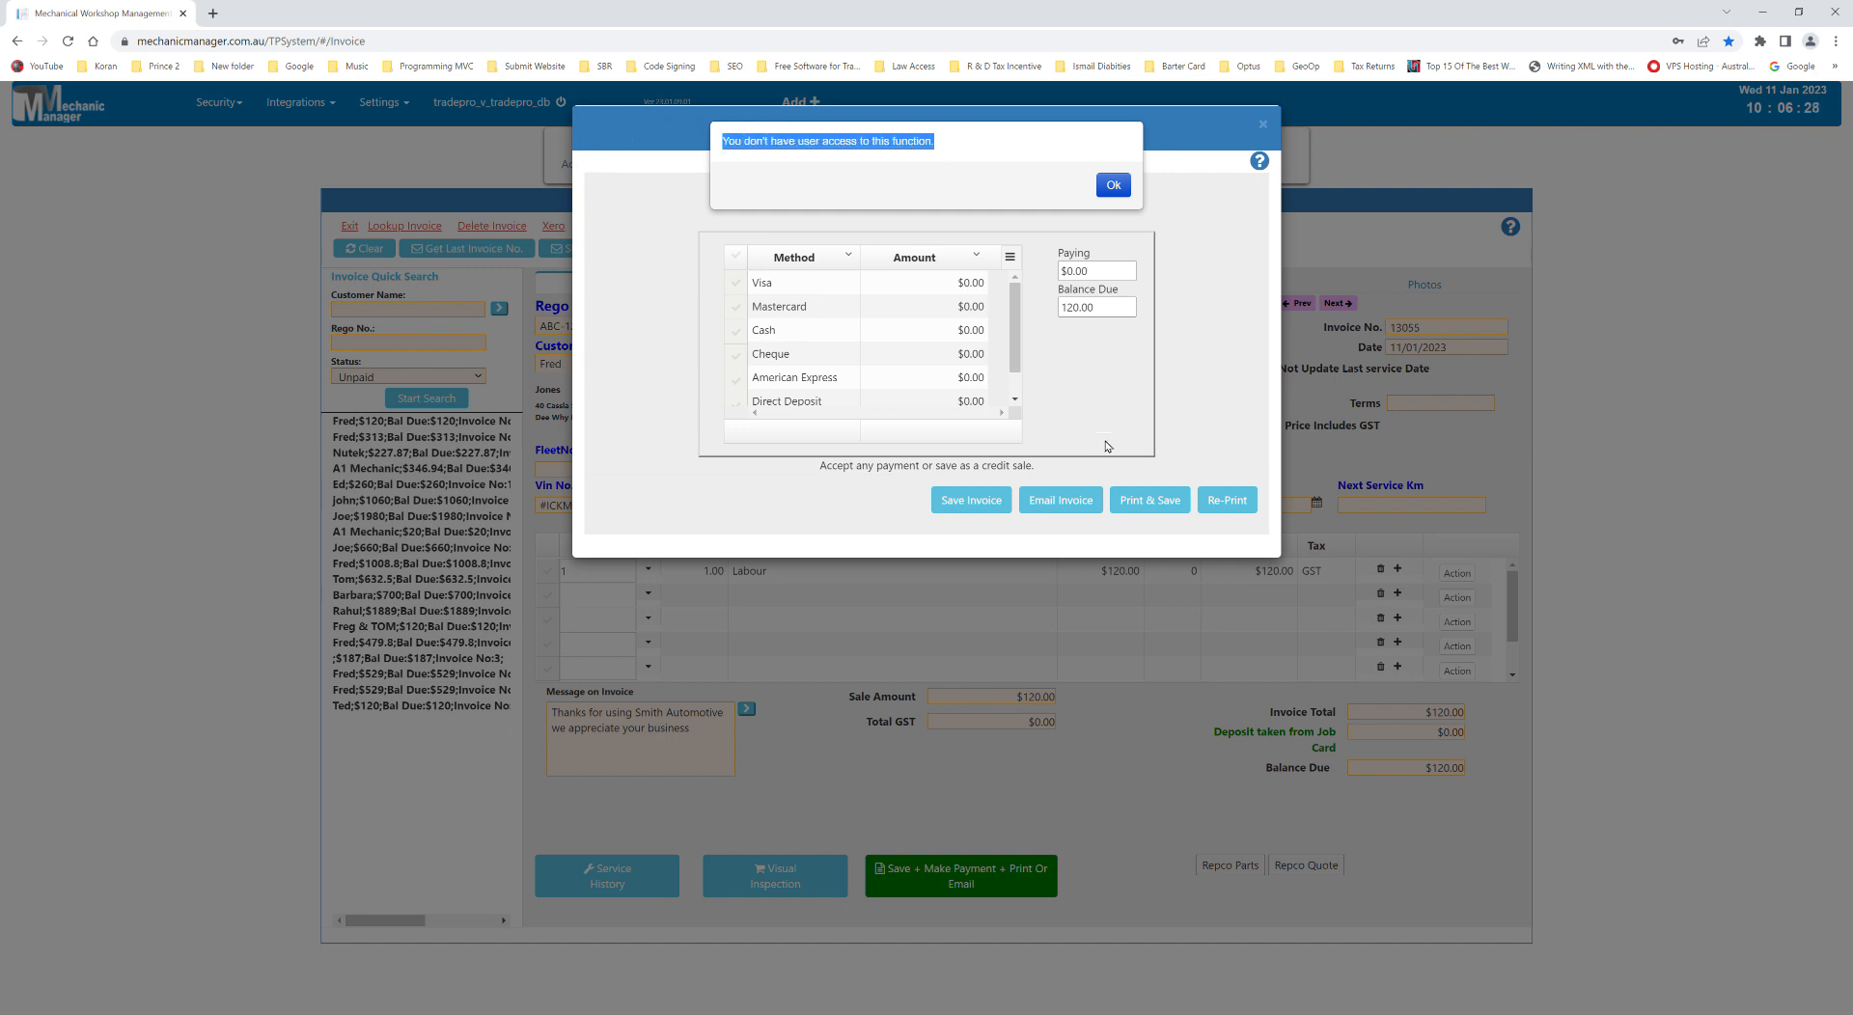
pyautogui.click(1114, 185)
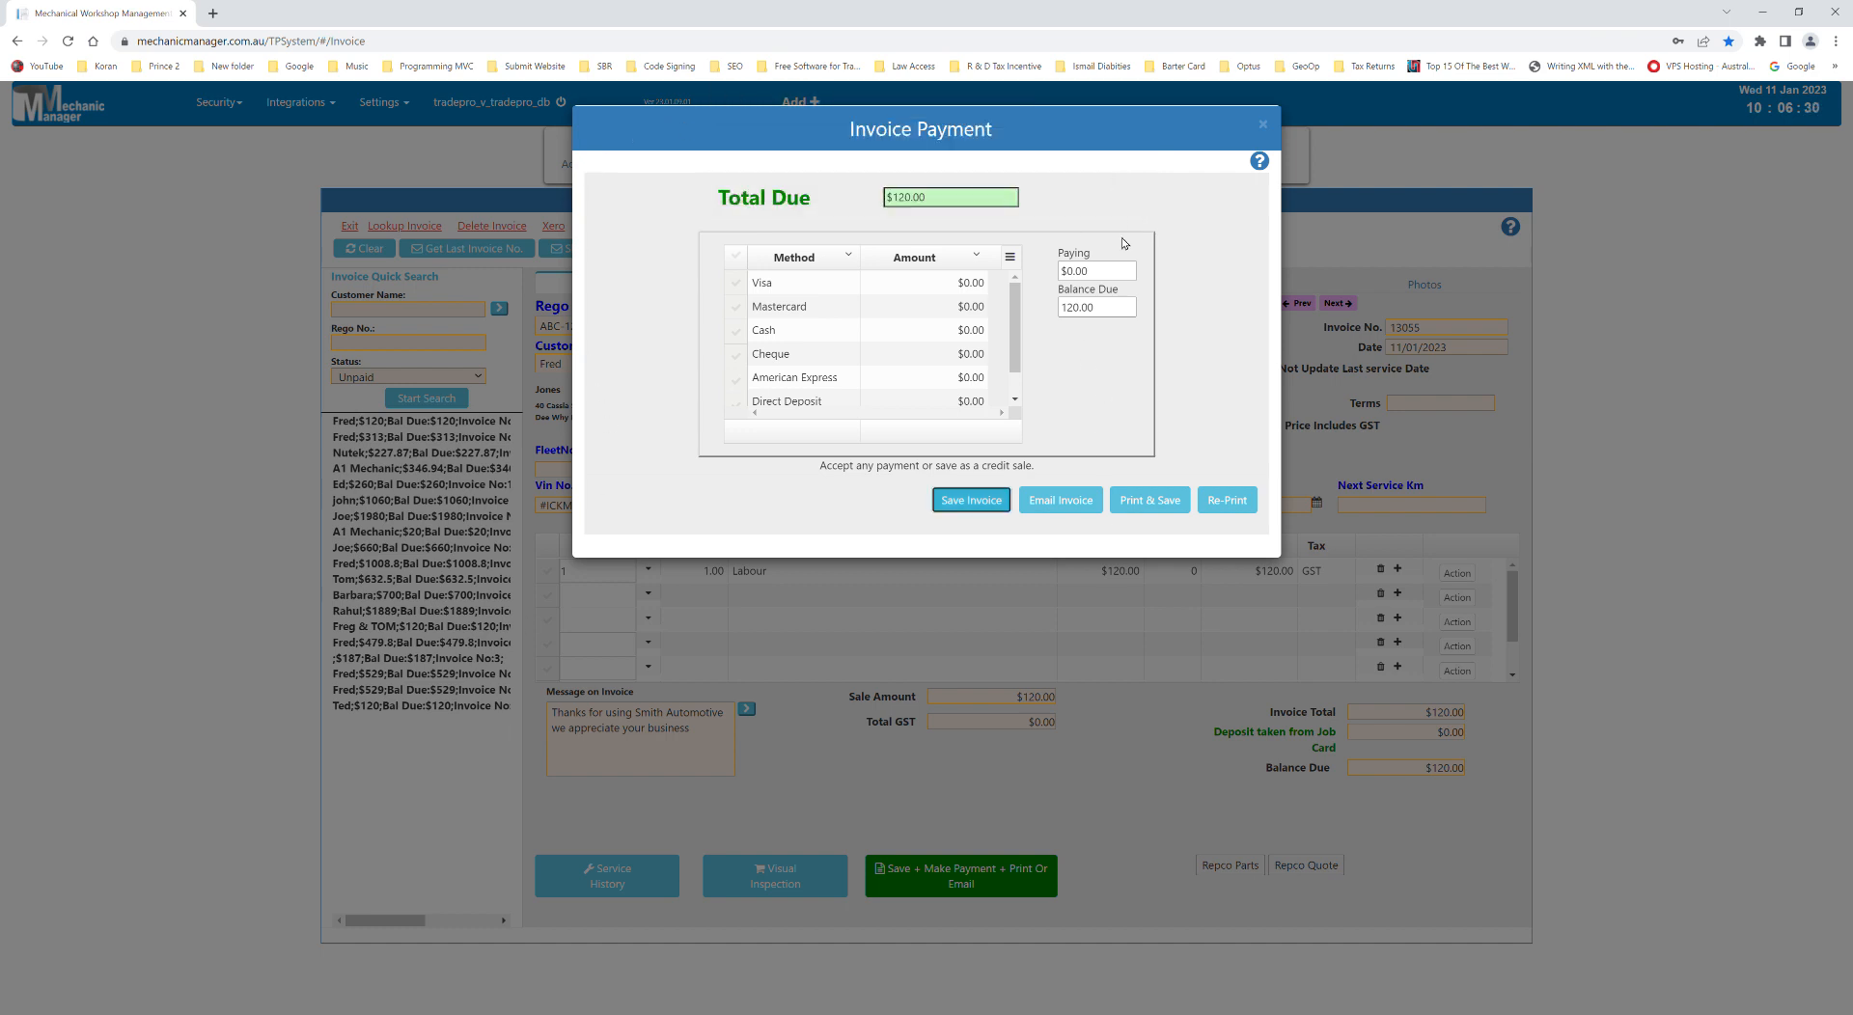
pyautogui.click(1268, 132)
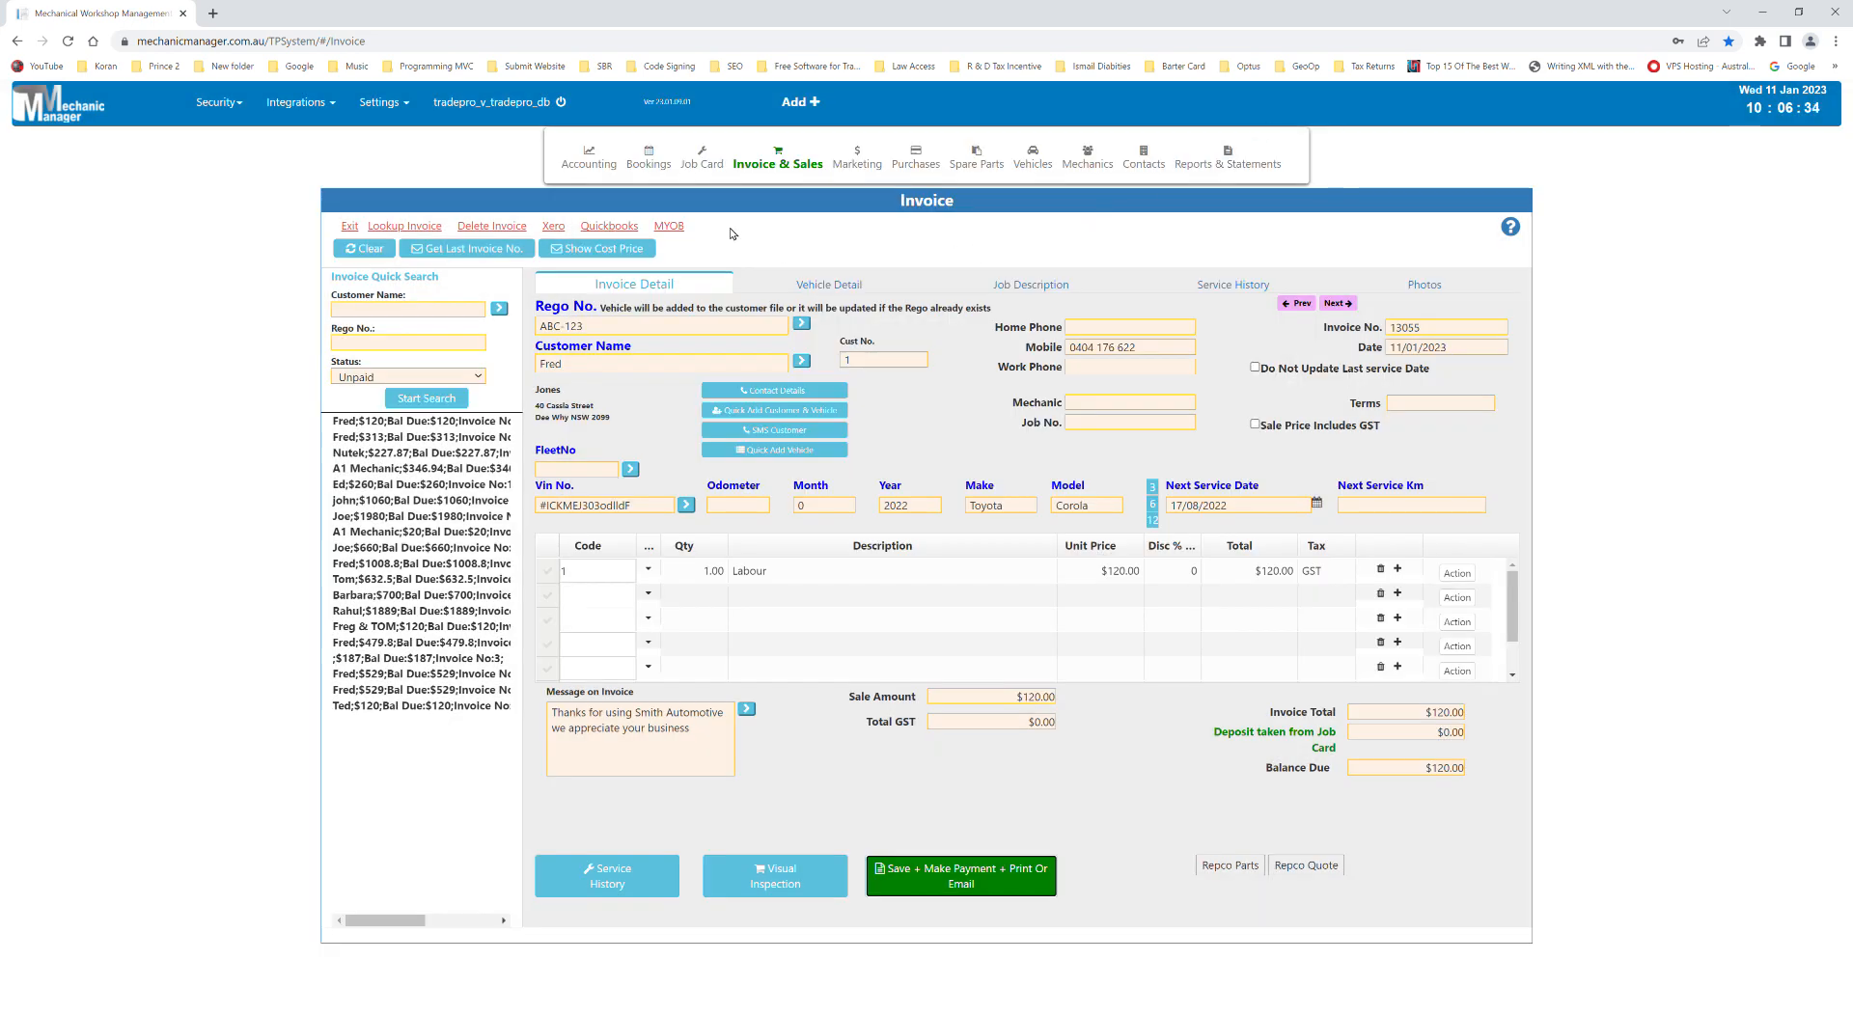
# - Log off the mechanic, log in as administrator, and go to Users Security Level
pyautogui.moveTo(517, 115)
pyautogui.click(464, 137)
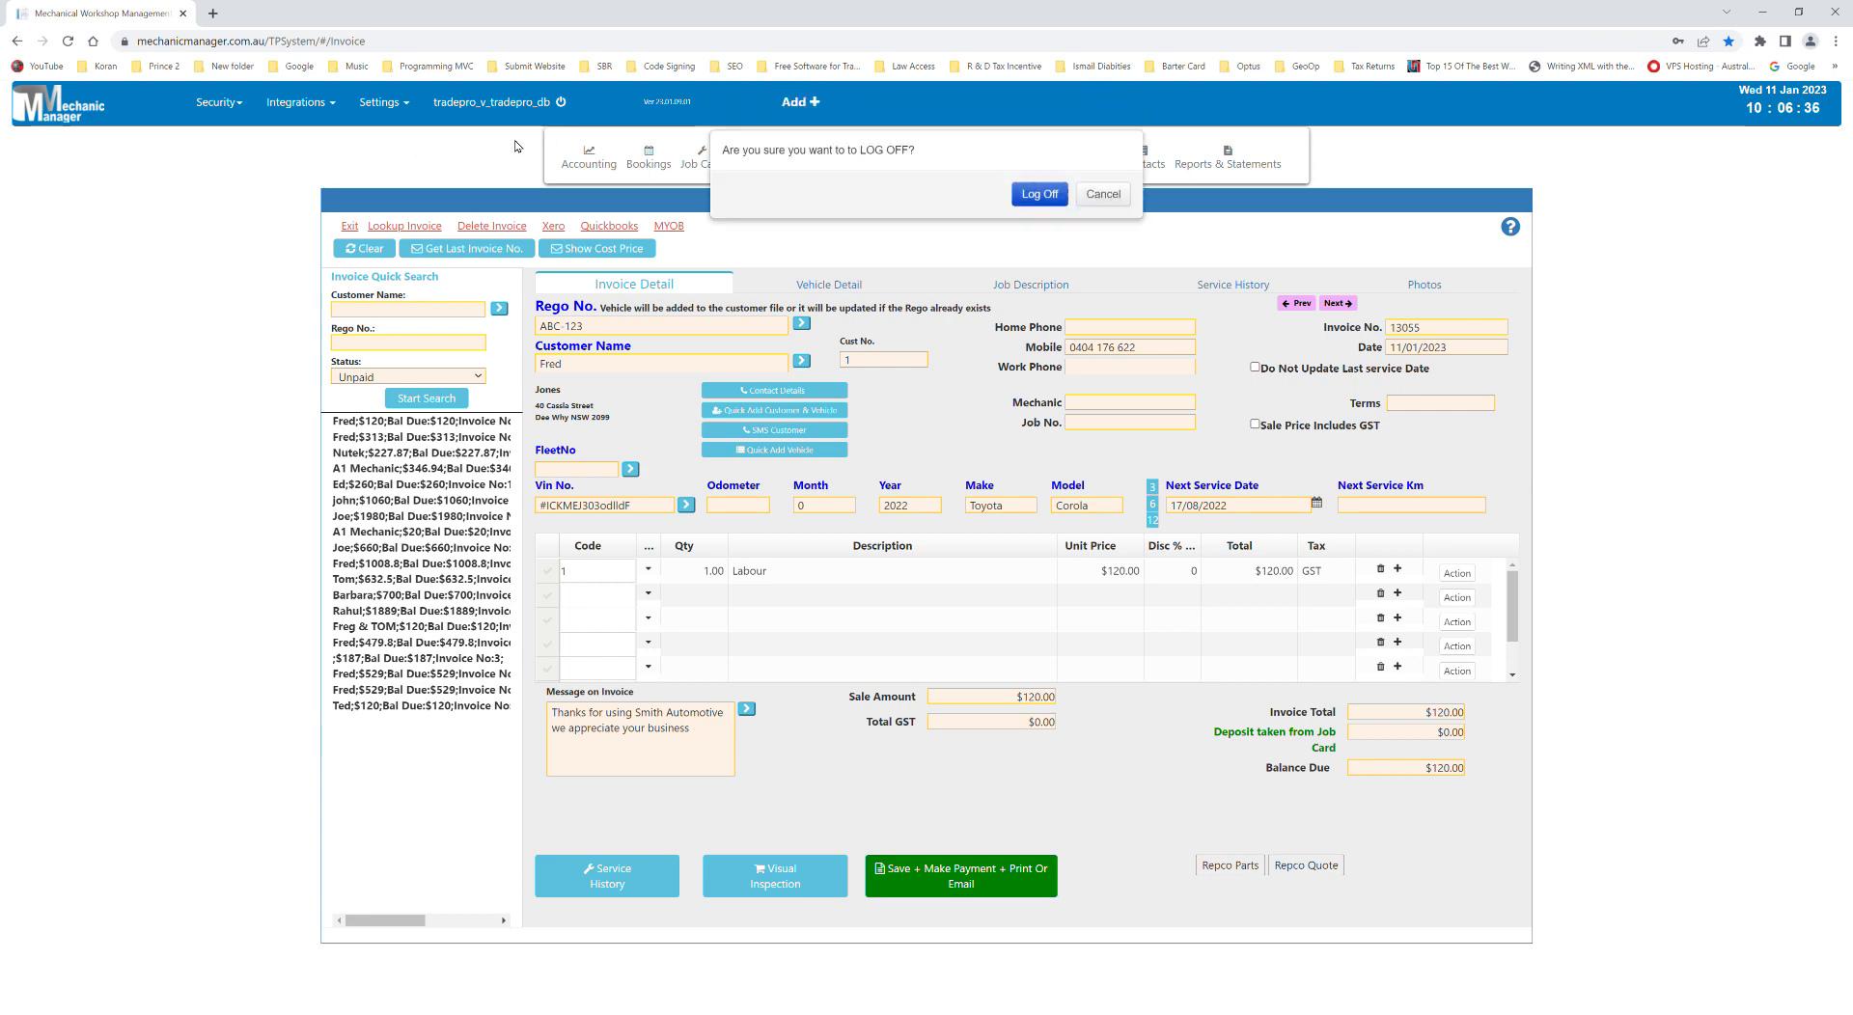
pyautogui.click(1038, 184)
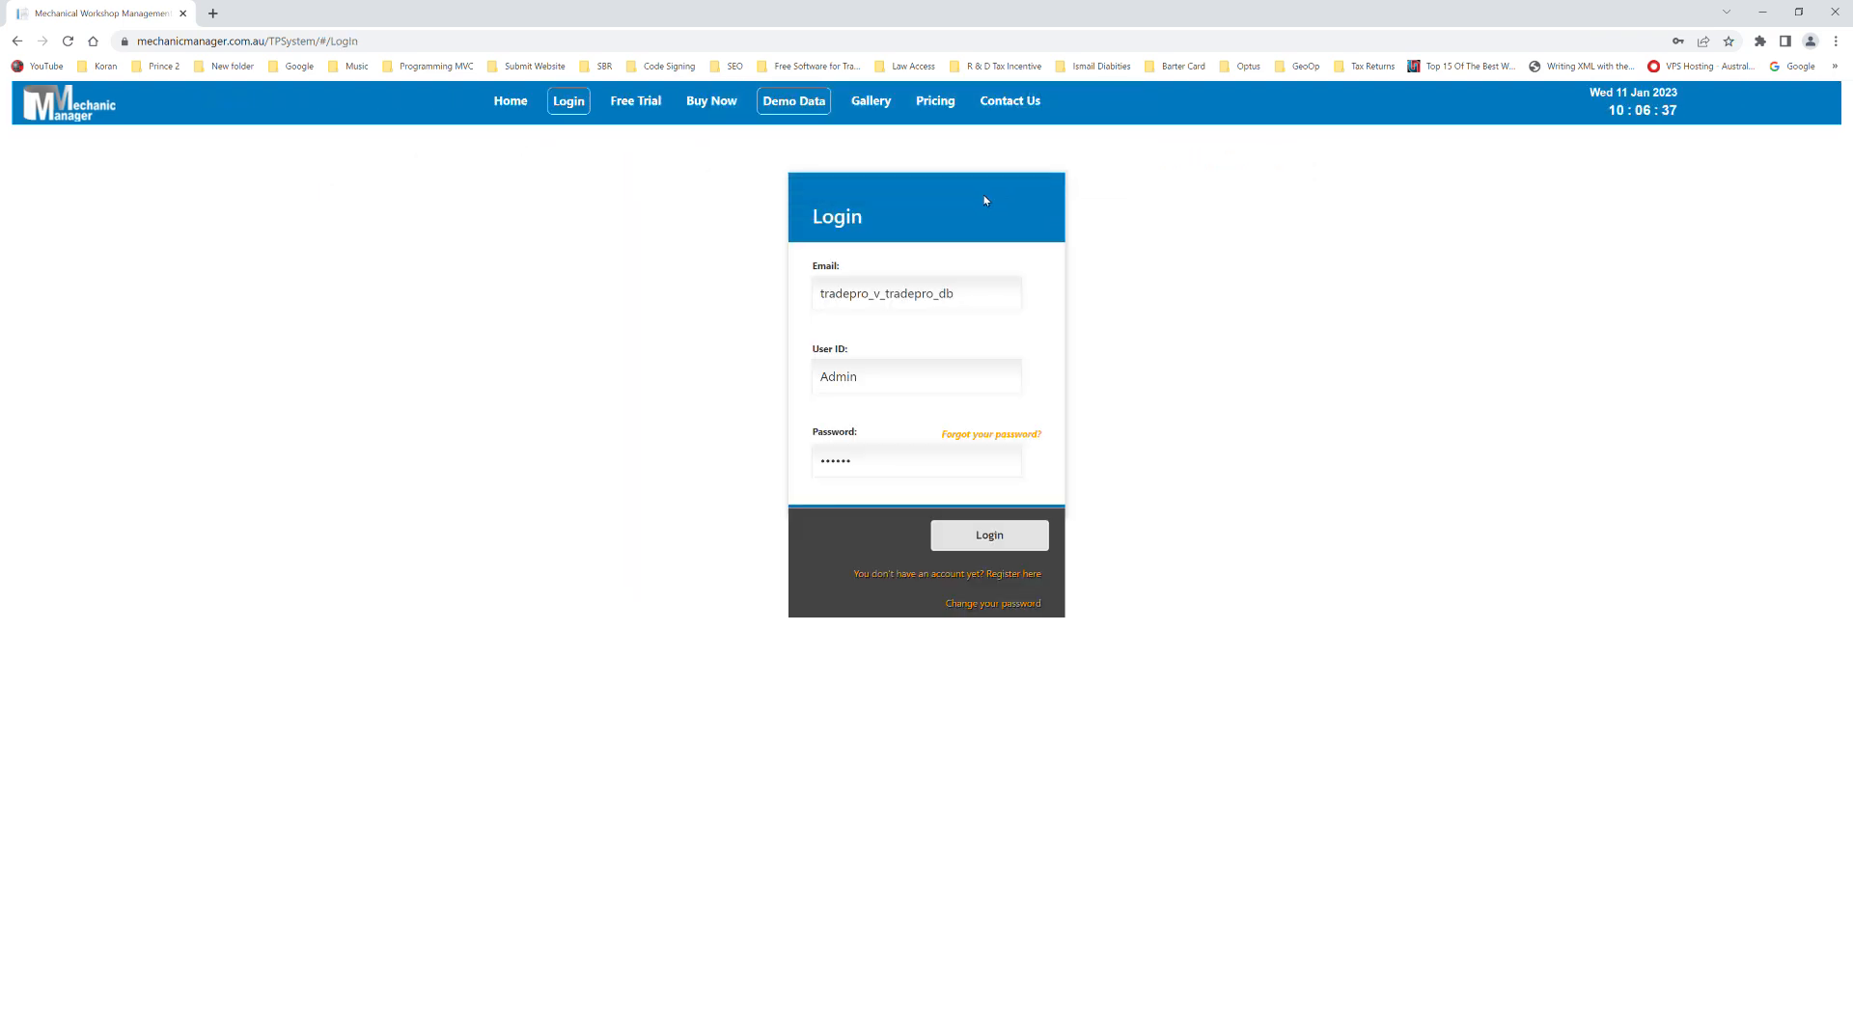
pyautogui.click(801, 102)
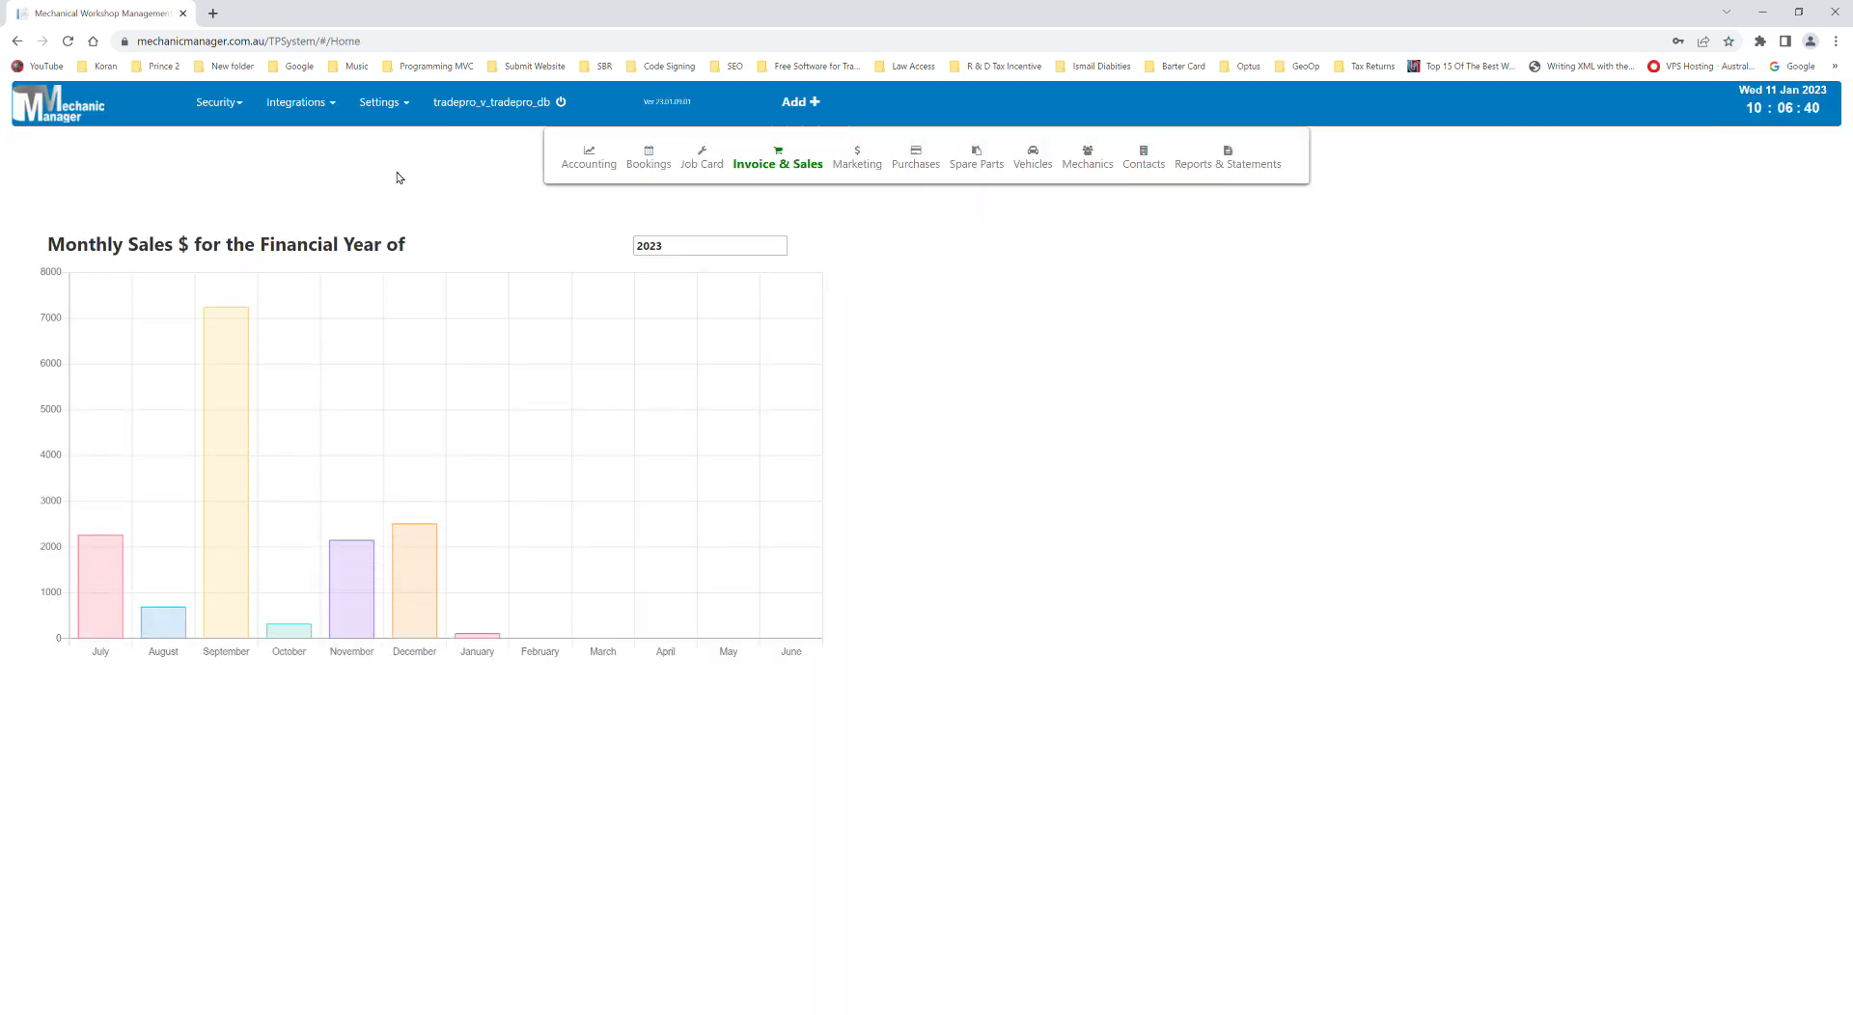
pyautogui.moveTo(219, 102)
pyautogui.click(240, 157)
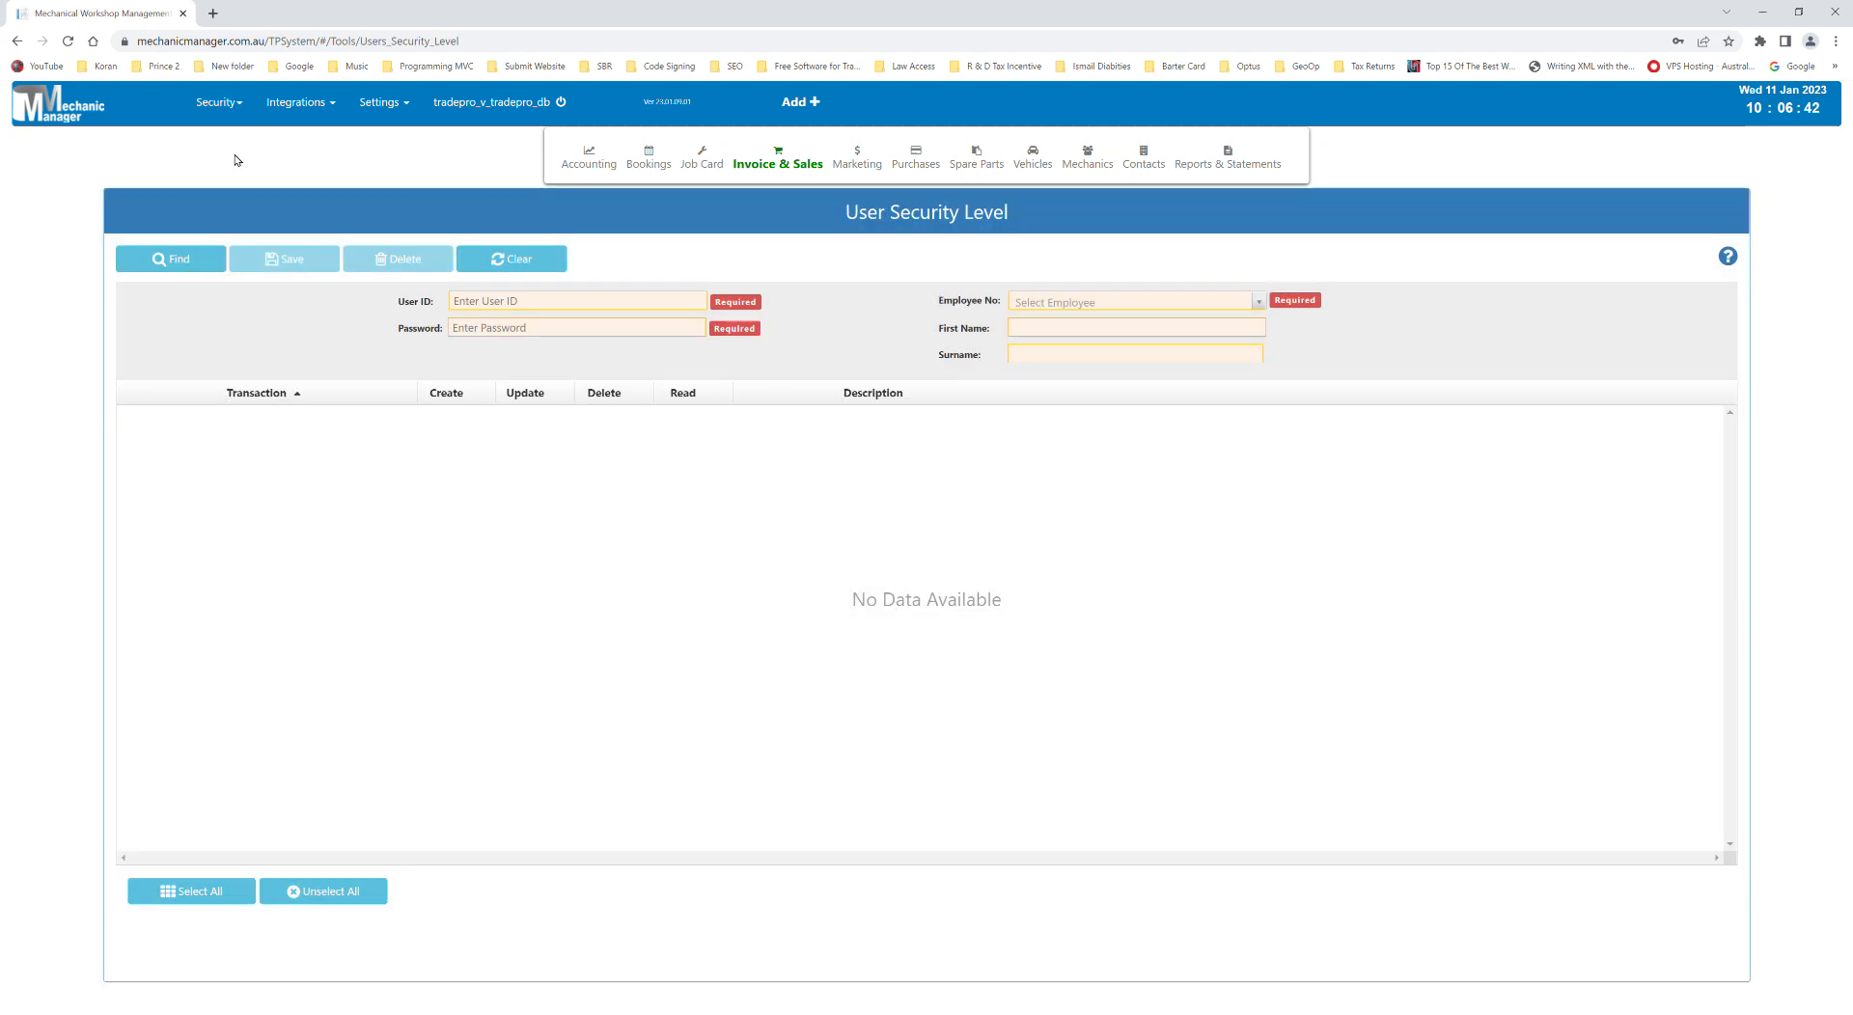
# - Load the mechanic's user, remove Invoice permissions while keeping Job Card rights, and save the update
pyautogui.click(193, 260)
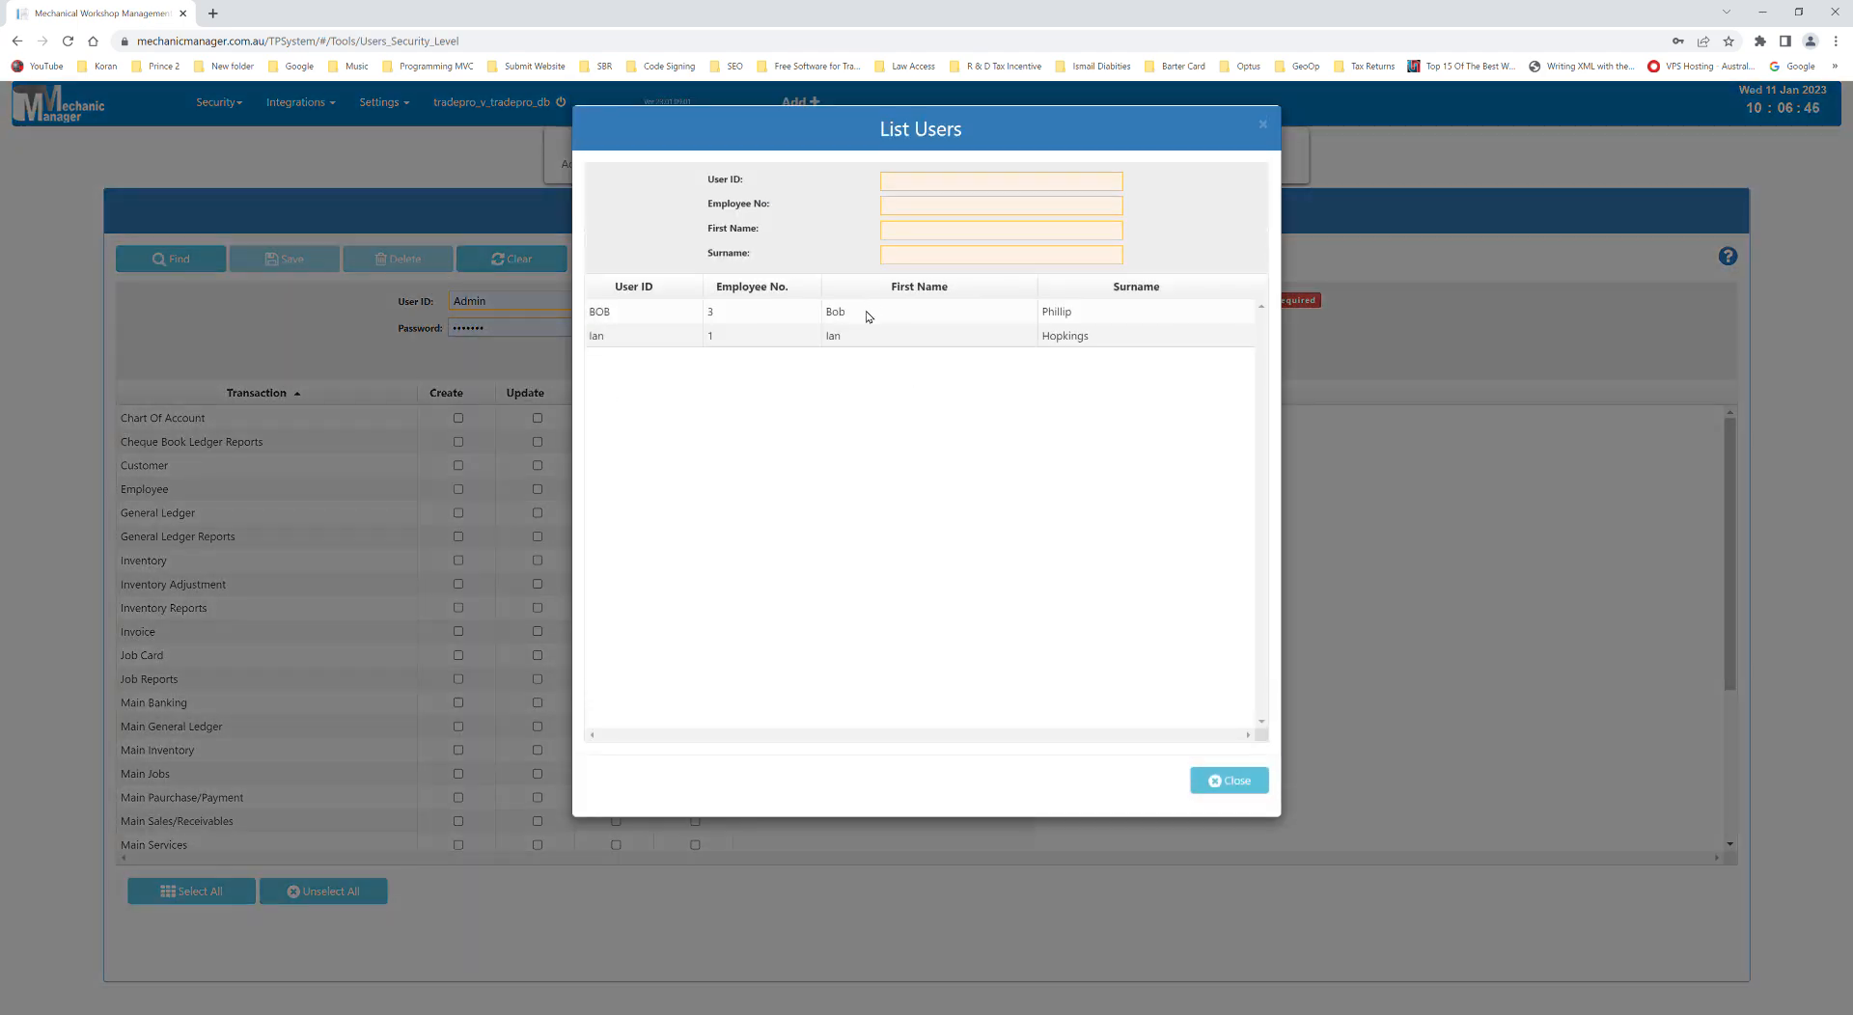
pyautogui.click(867, 315)
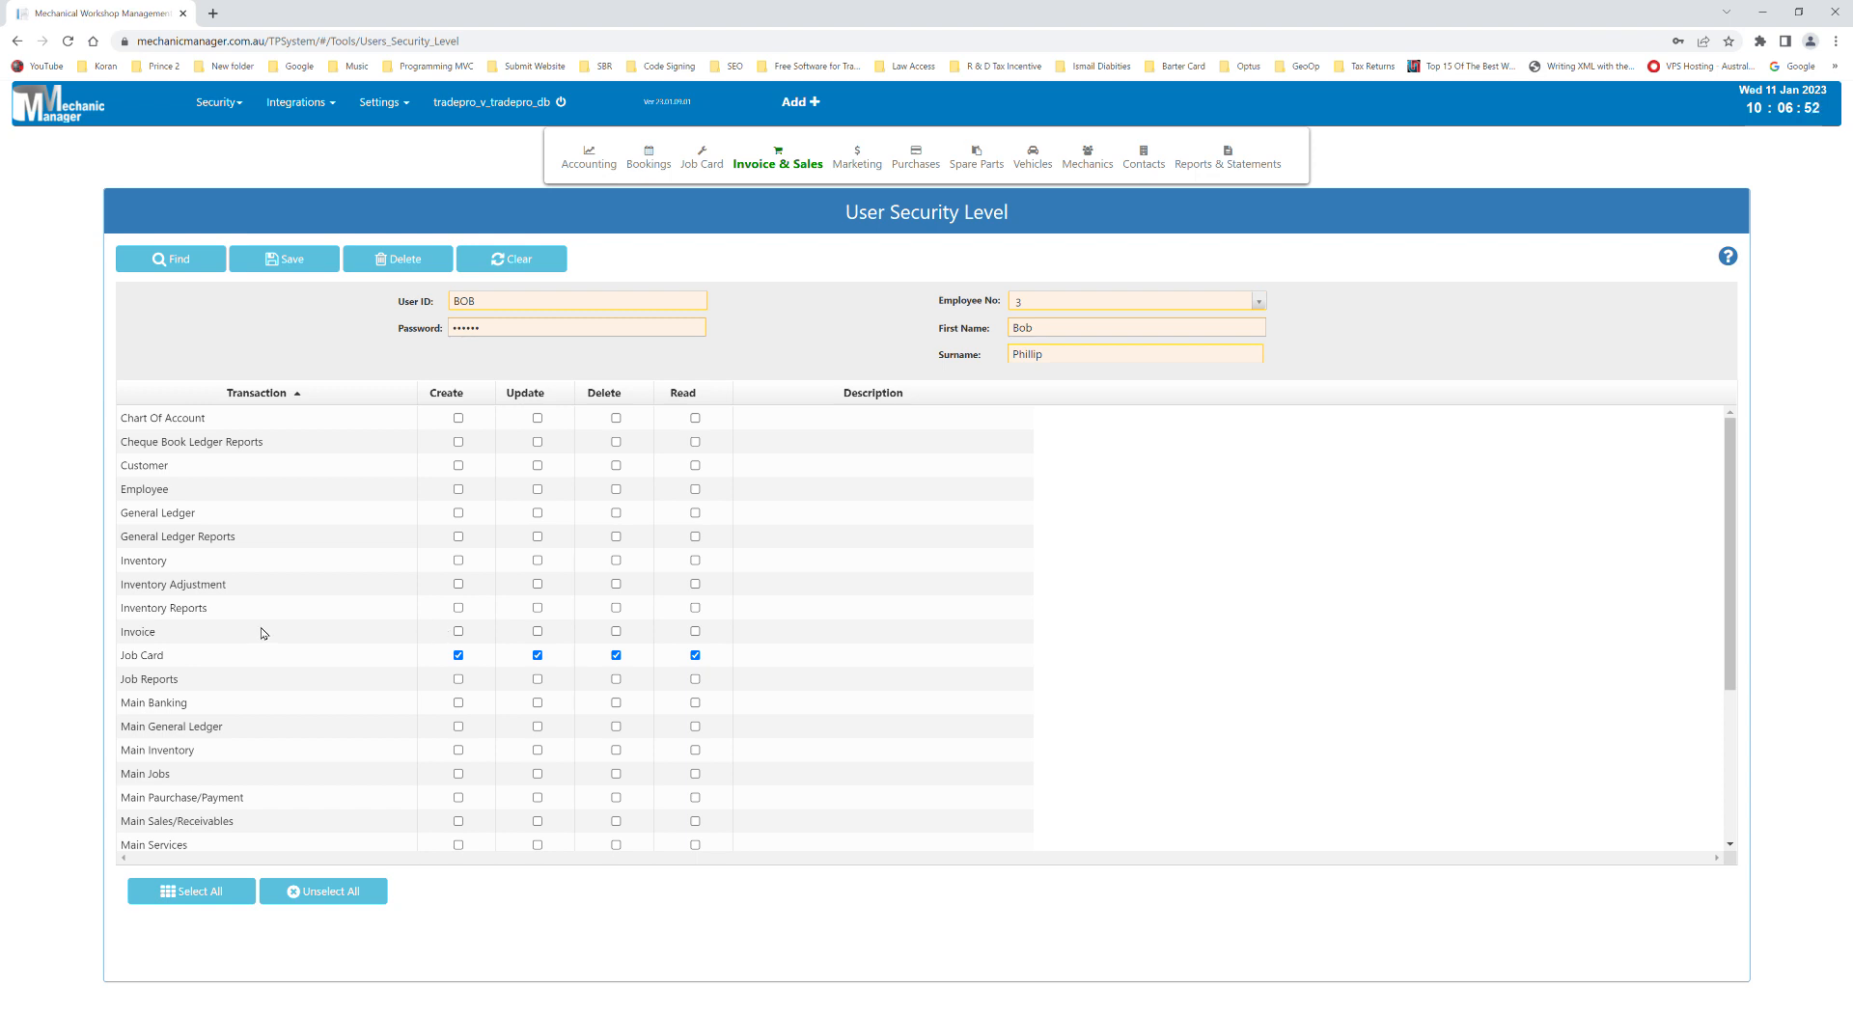
pyautogui.click(149, 638)
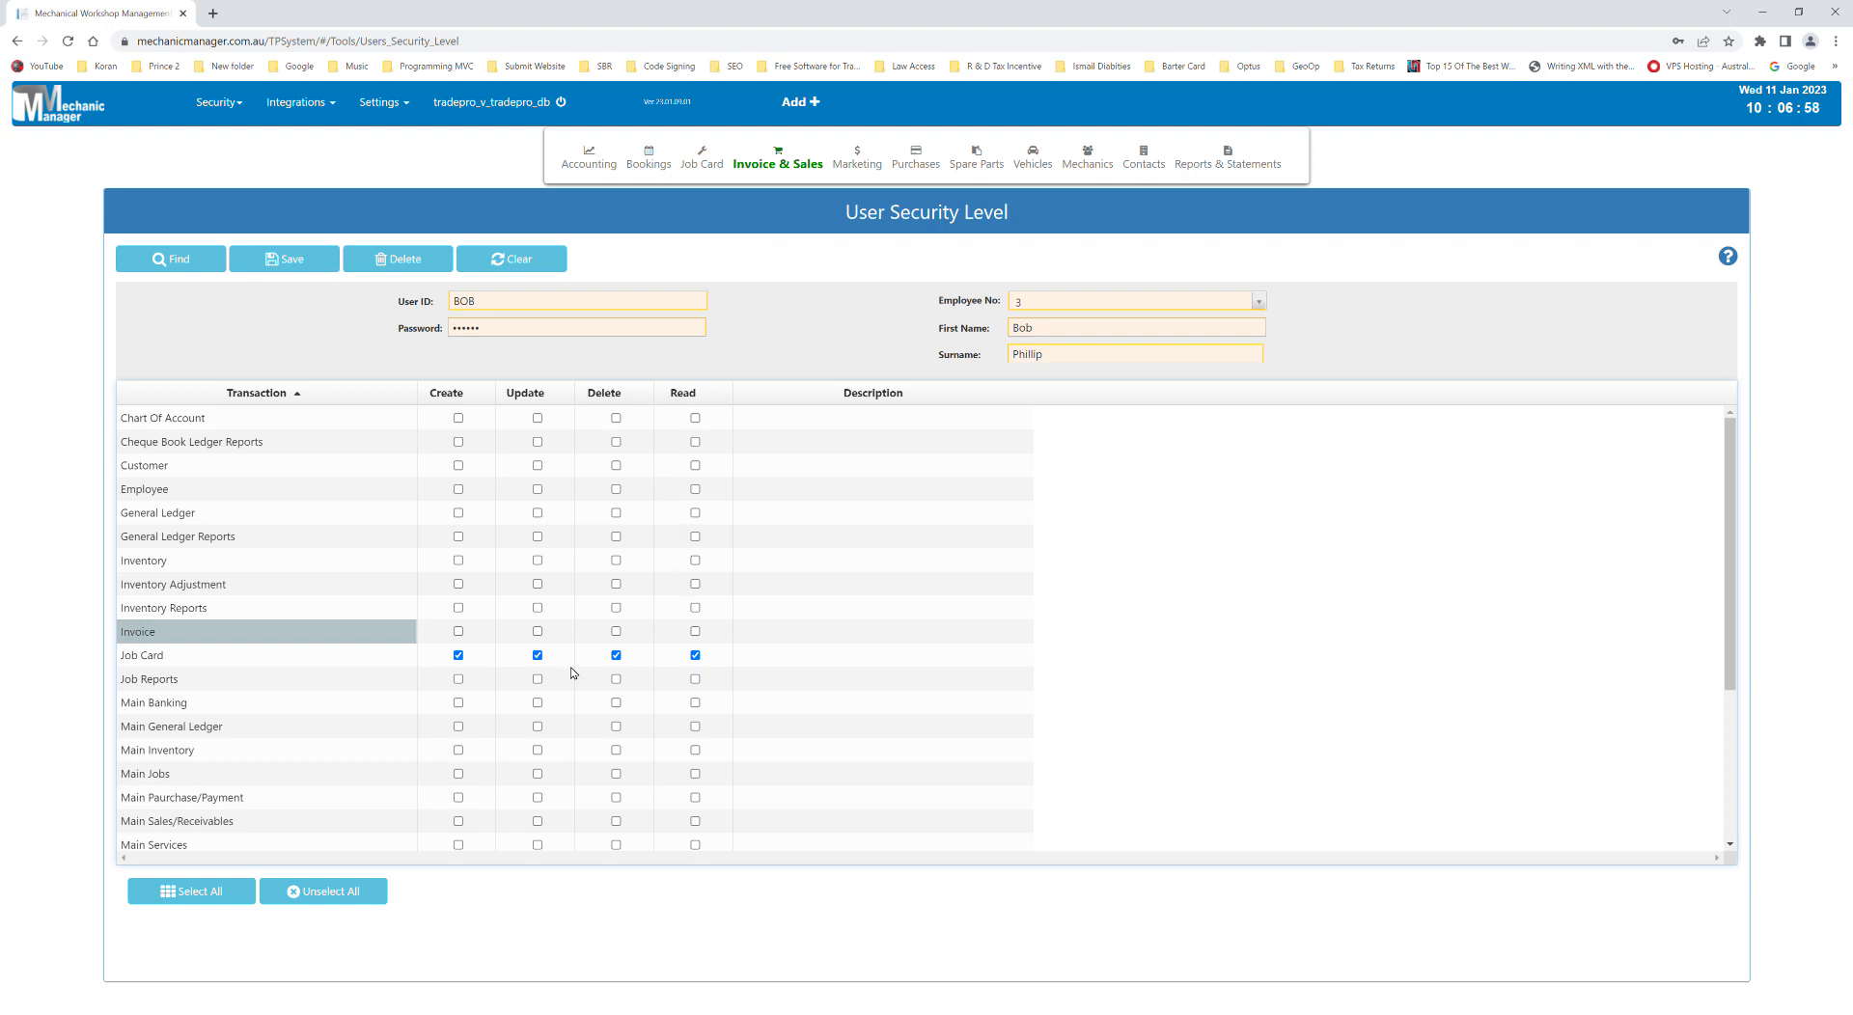
pyautogui.click(284, 259)
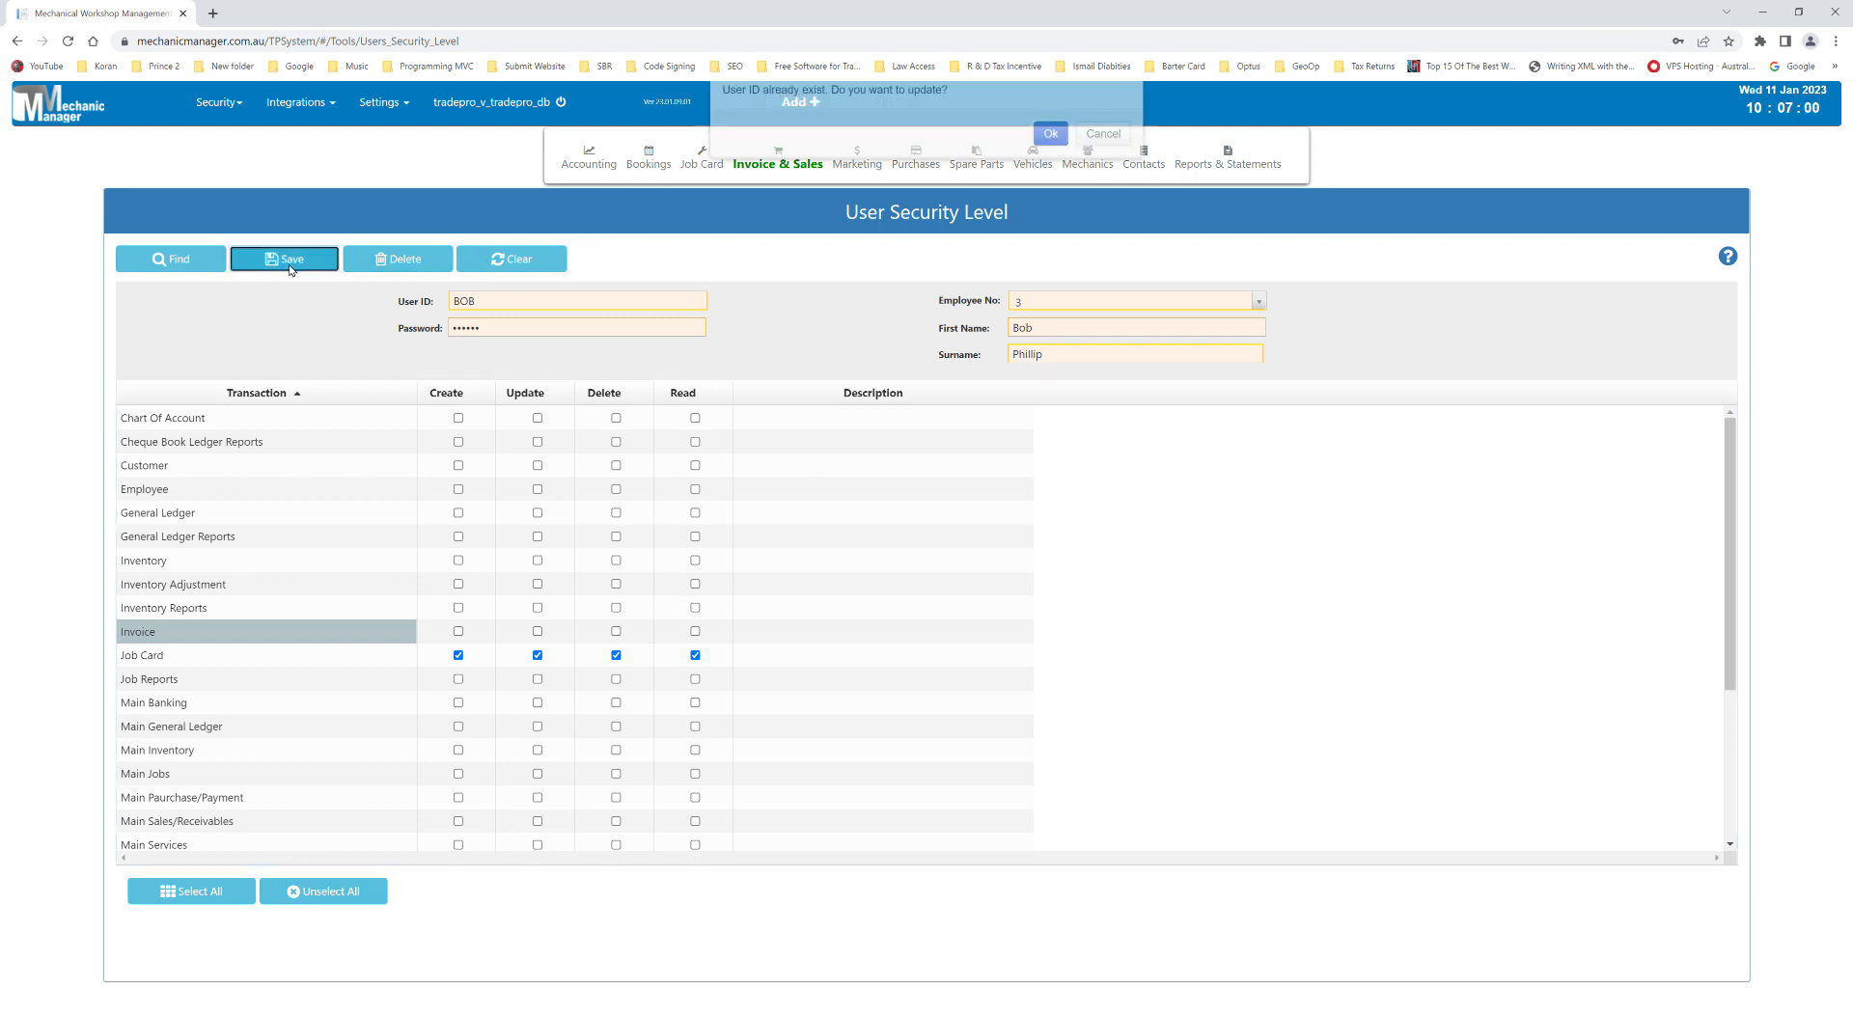
pyautogui.click(1051, 187)
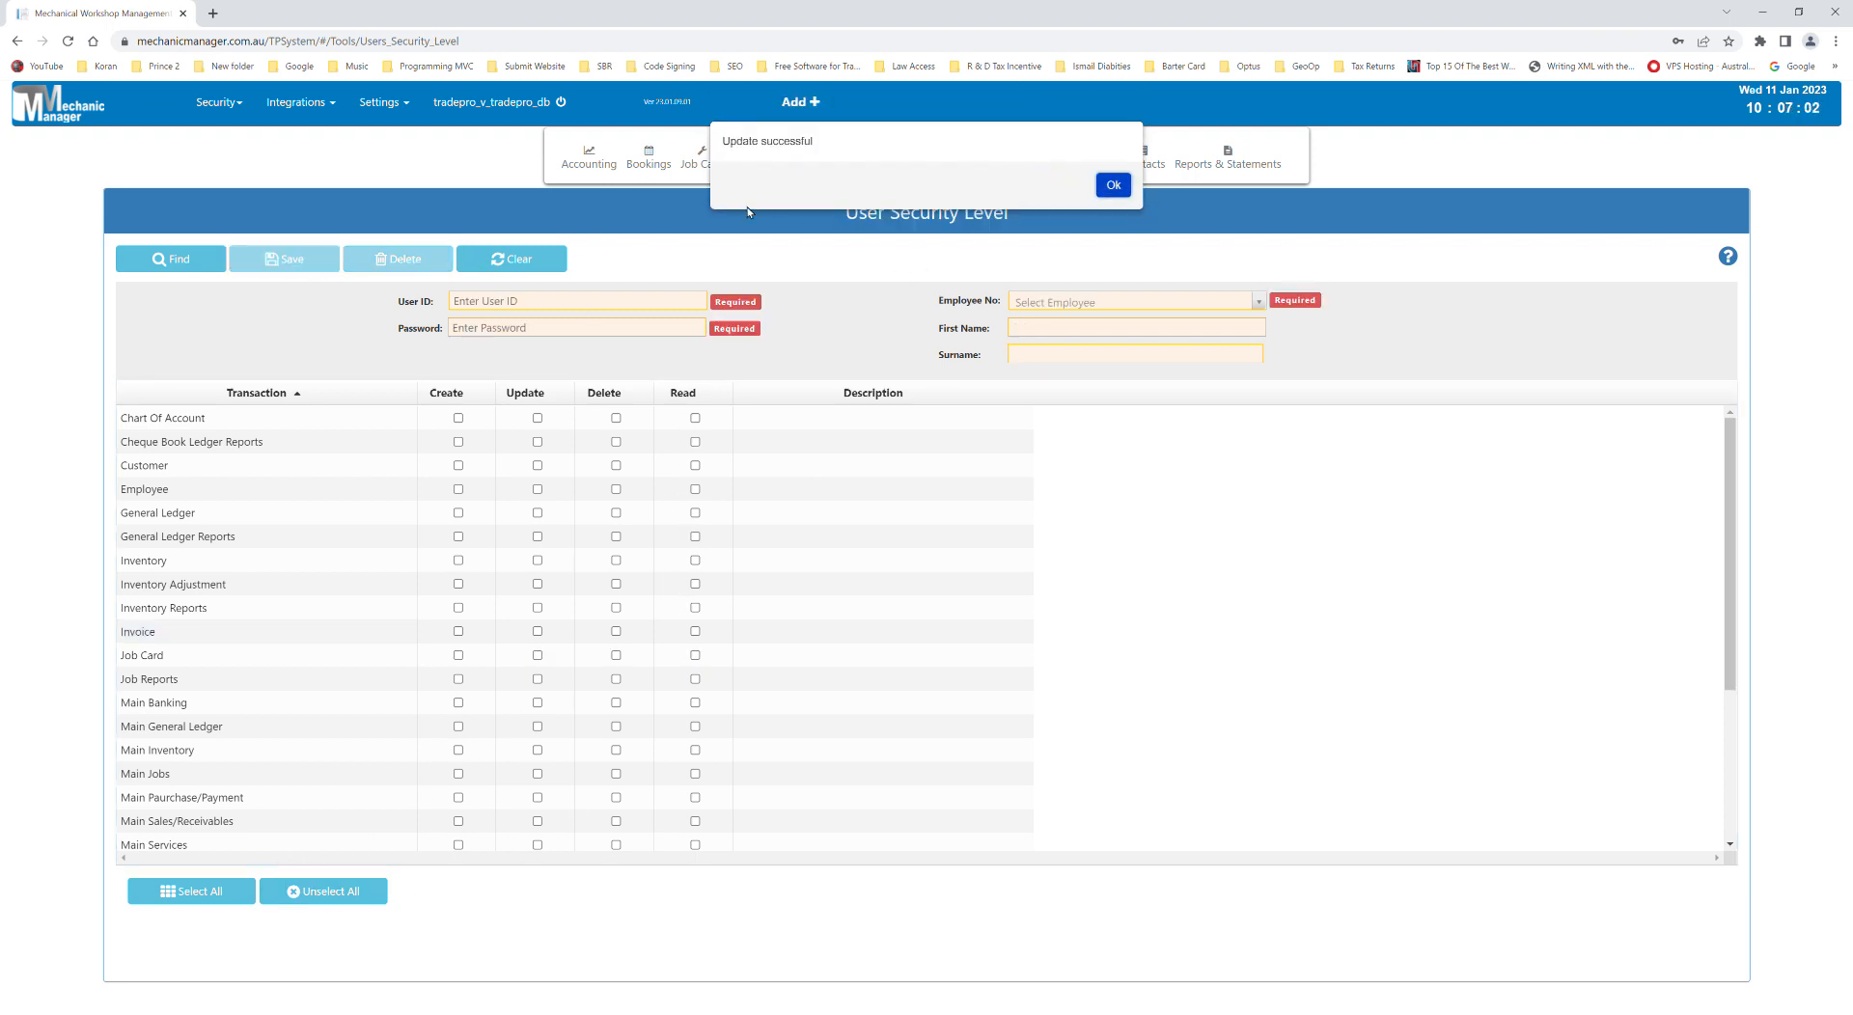
pyautogui.click(1115, 186)
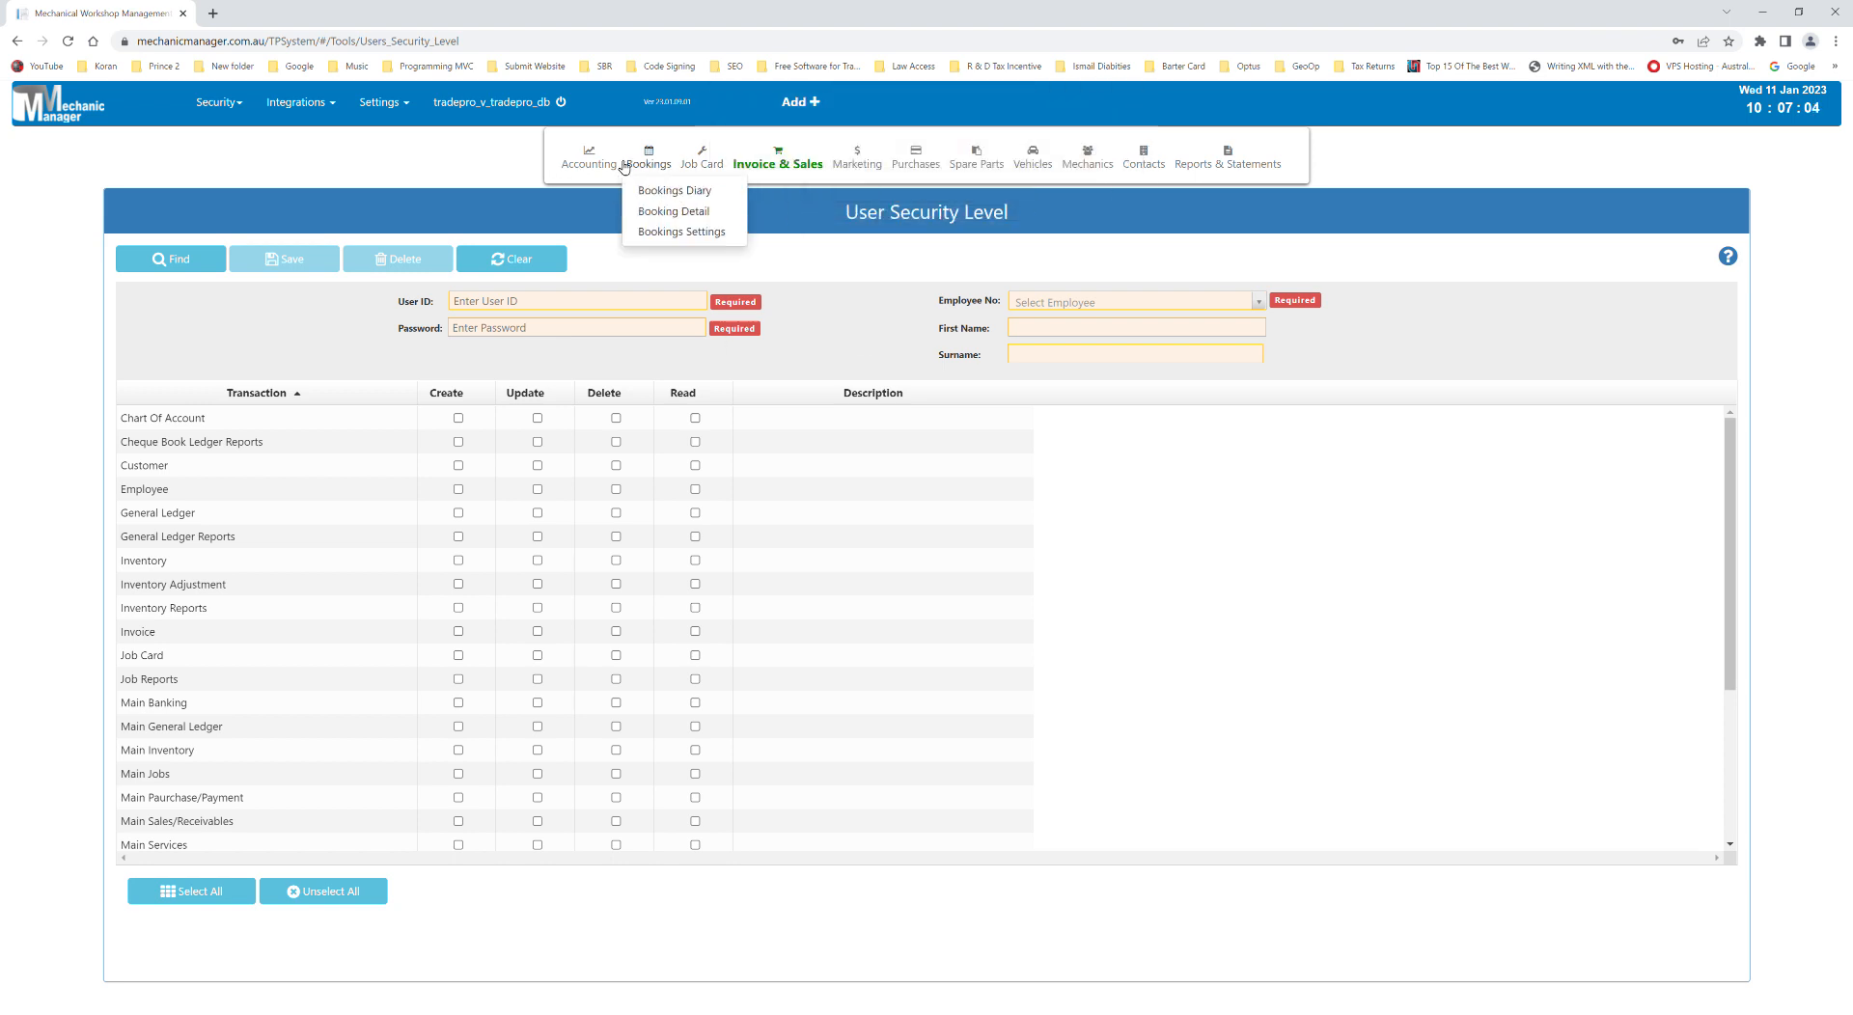
# - Log off the administrator and sign in using the mechanic's user ID and password
pyautogui.moveTo(460, 87)
pyautogui.click(471, 137)
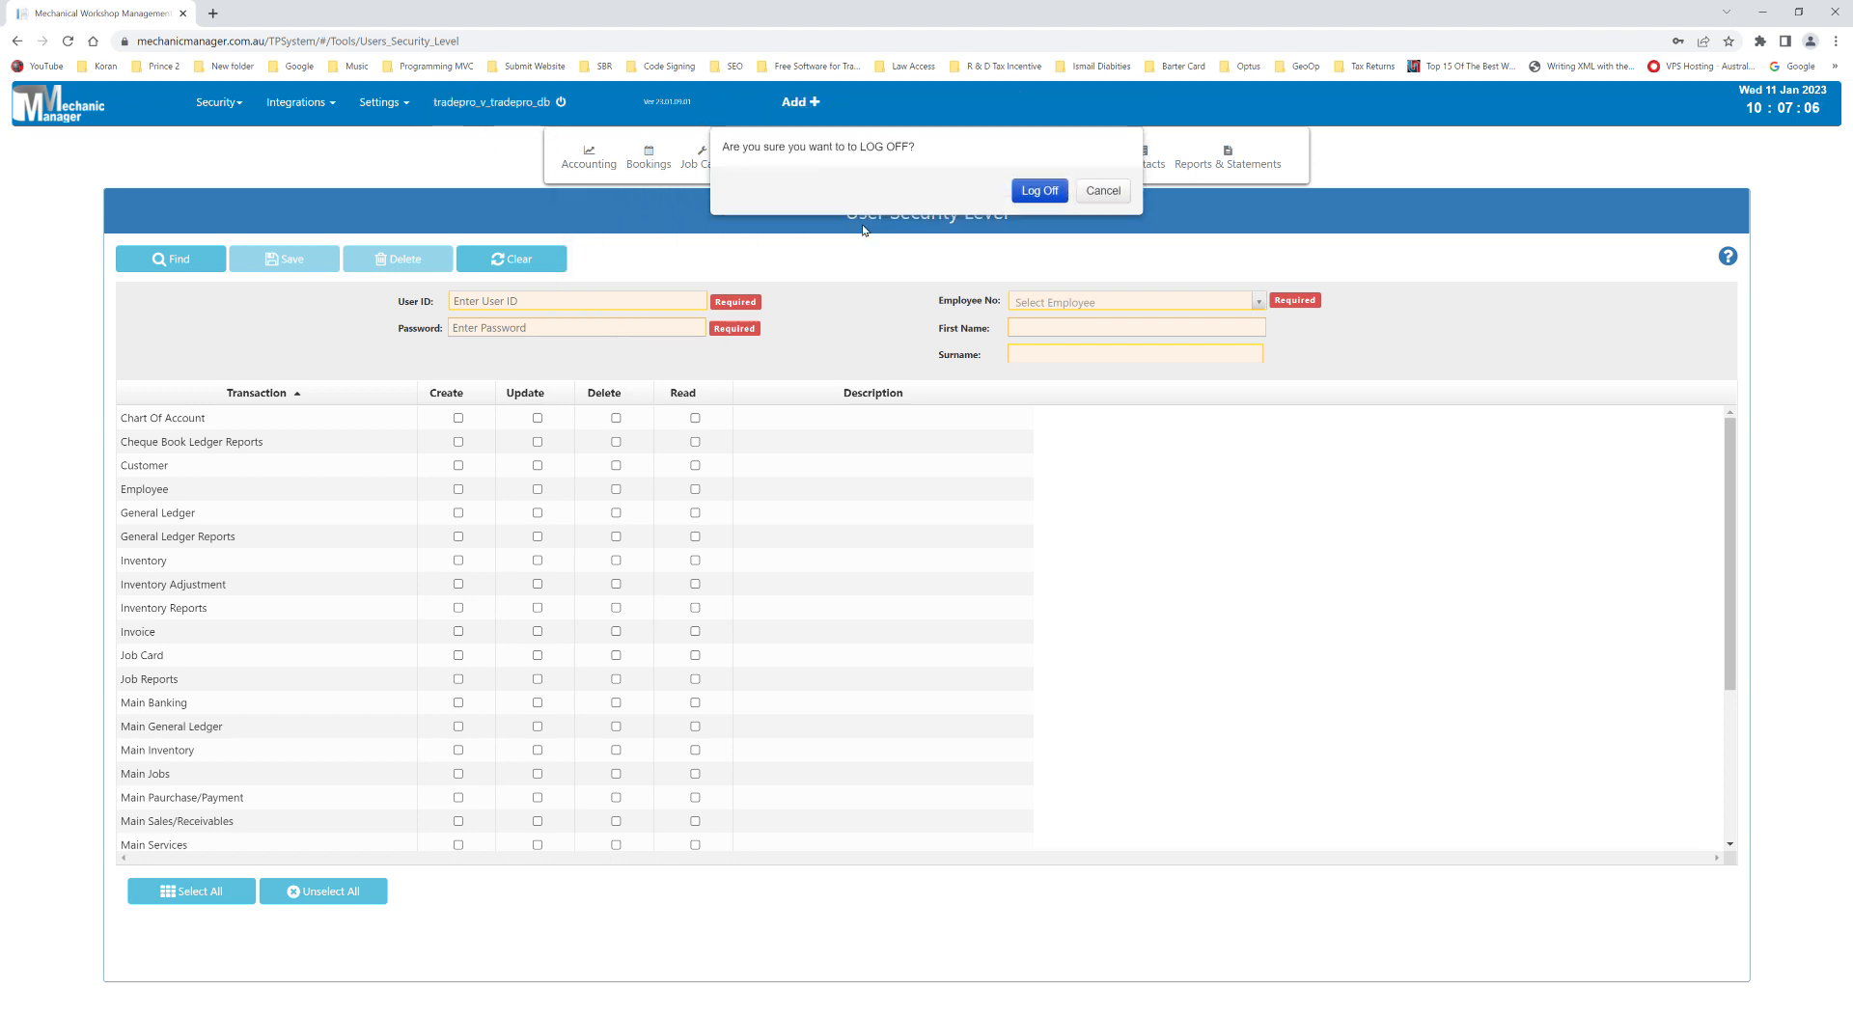
pyautogui.click(1039, 185)
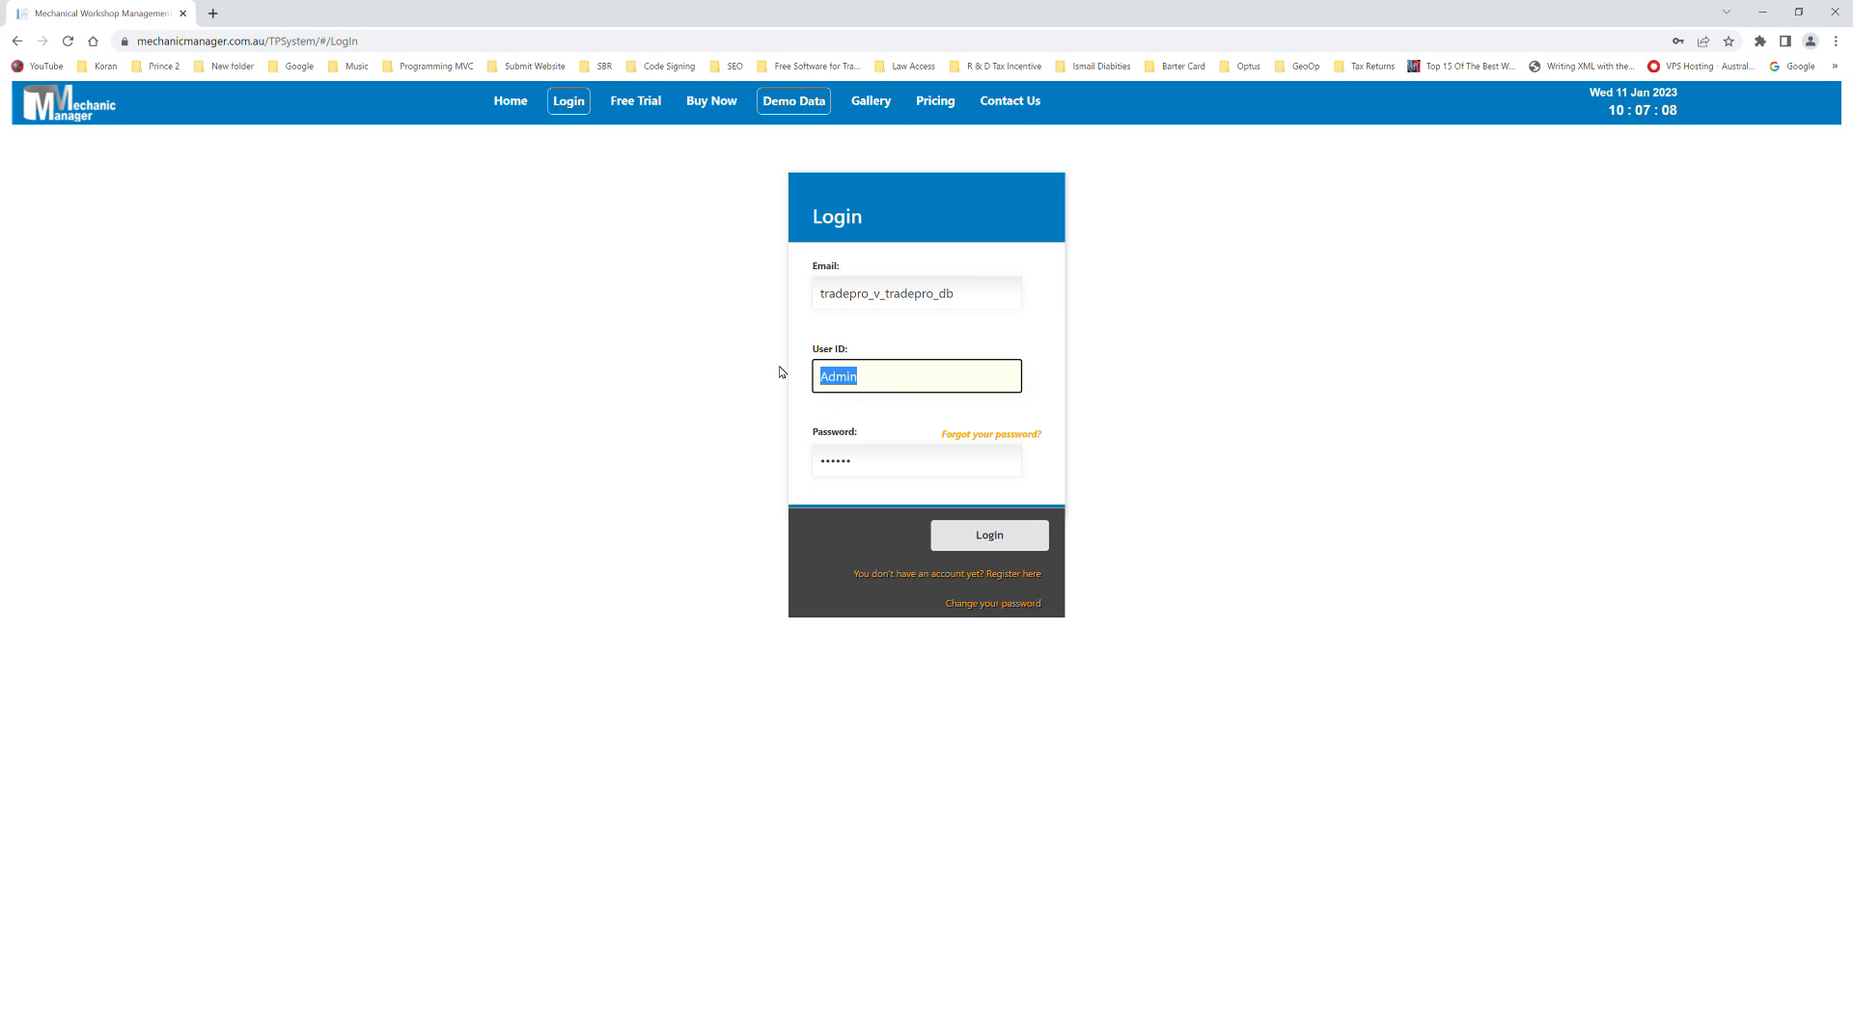
pyautogui.write('bob')
pyautogui.click(897, 473)
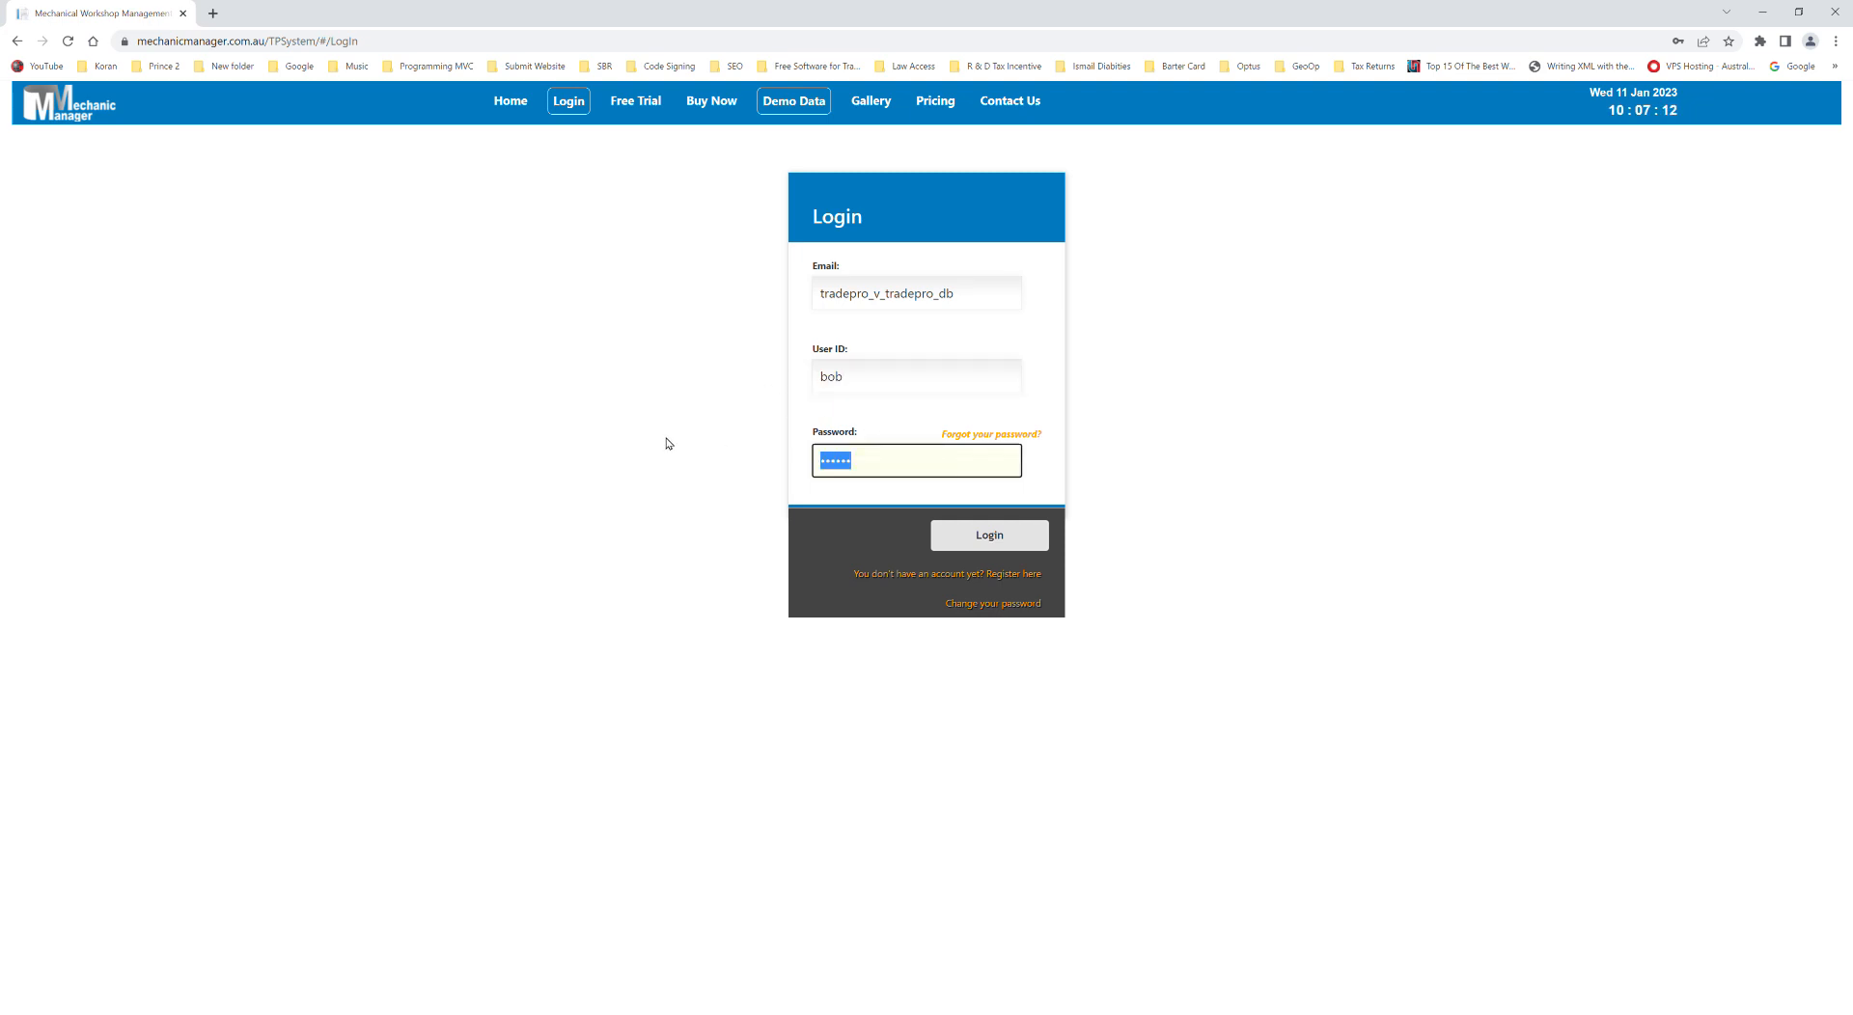
pyautogui.write('••••••')
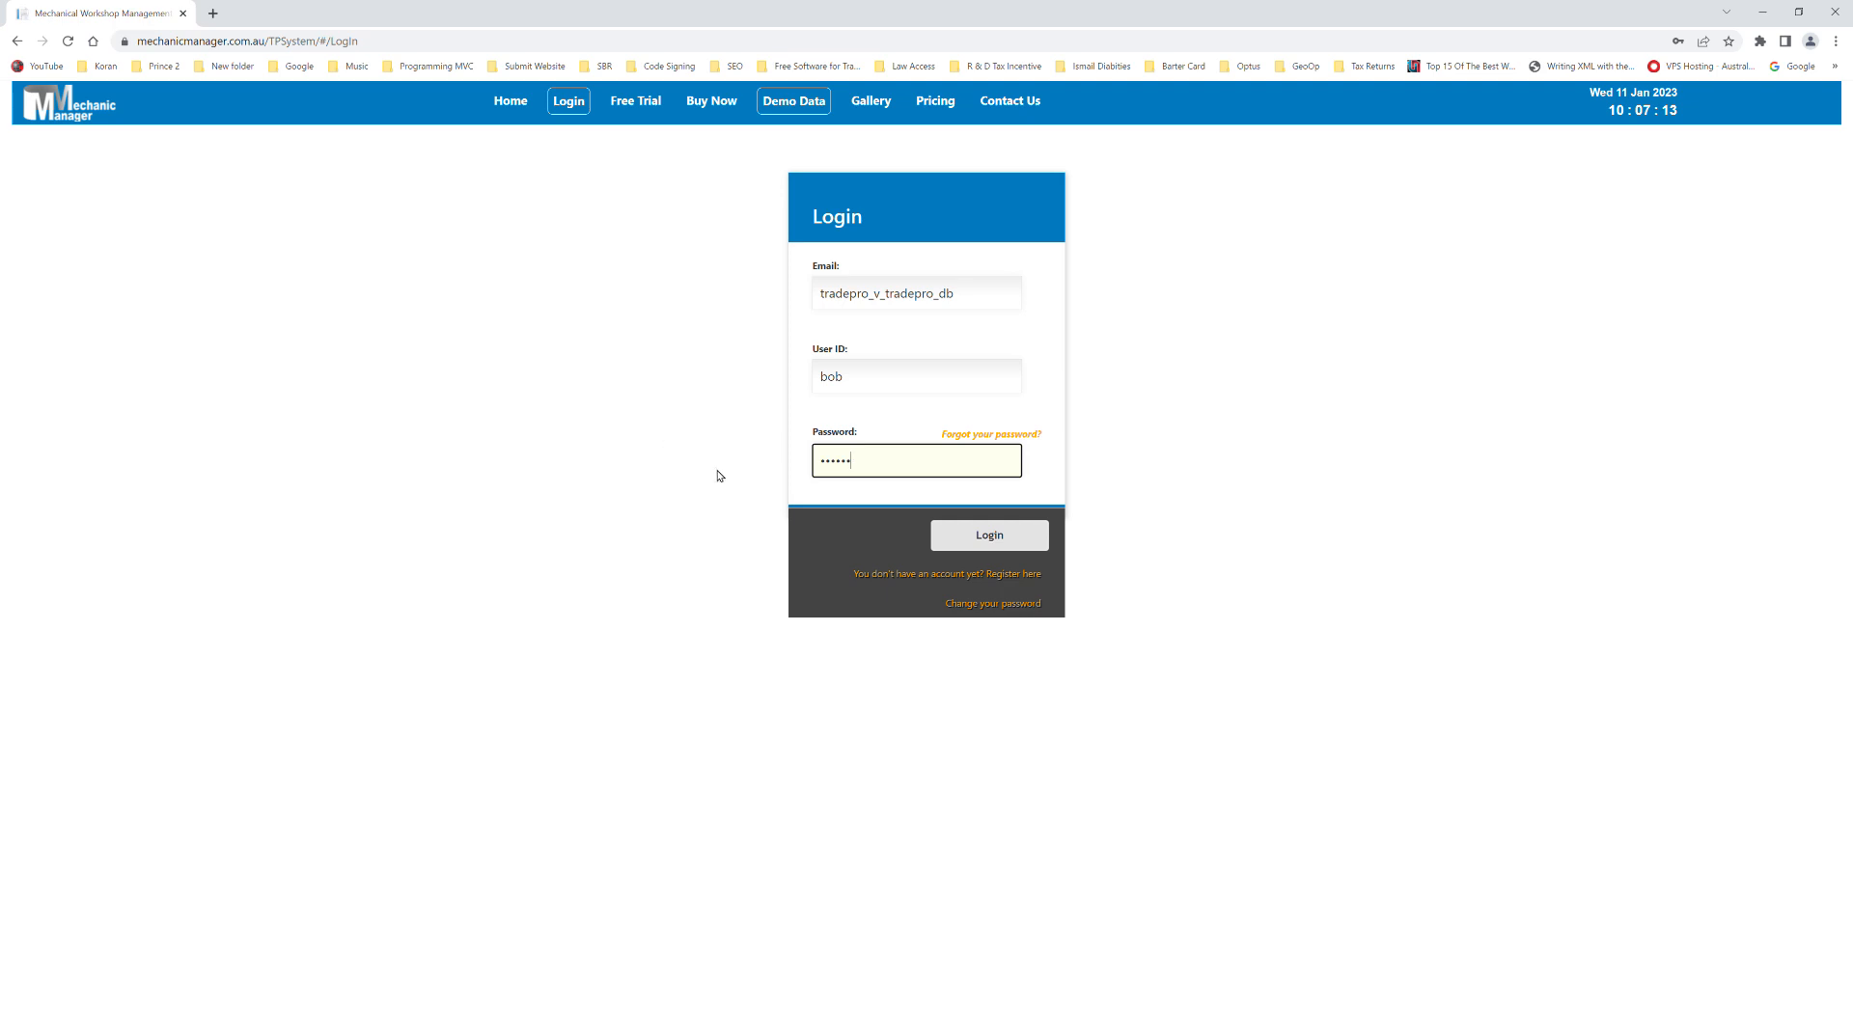
pyautogui.click(956, 531)
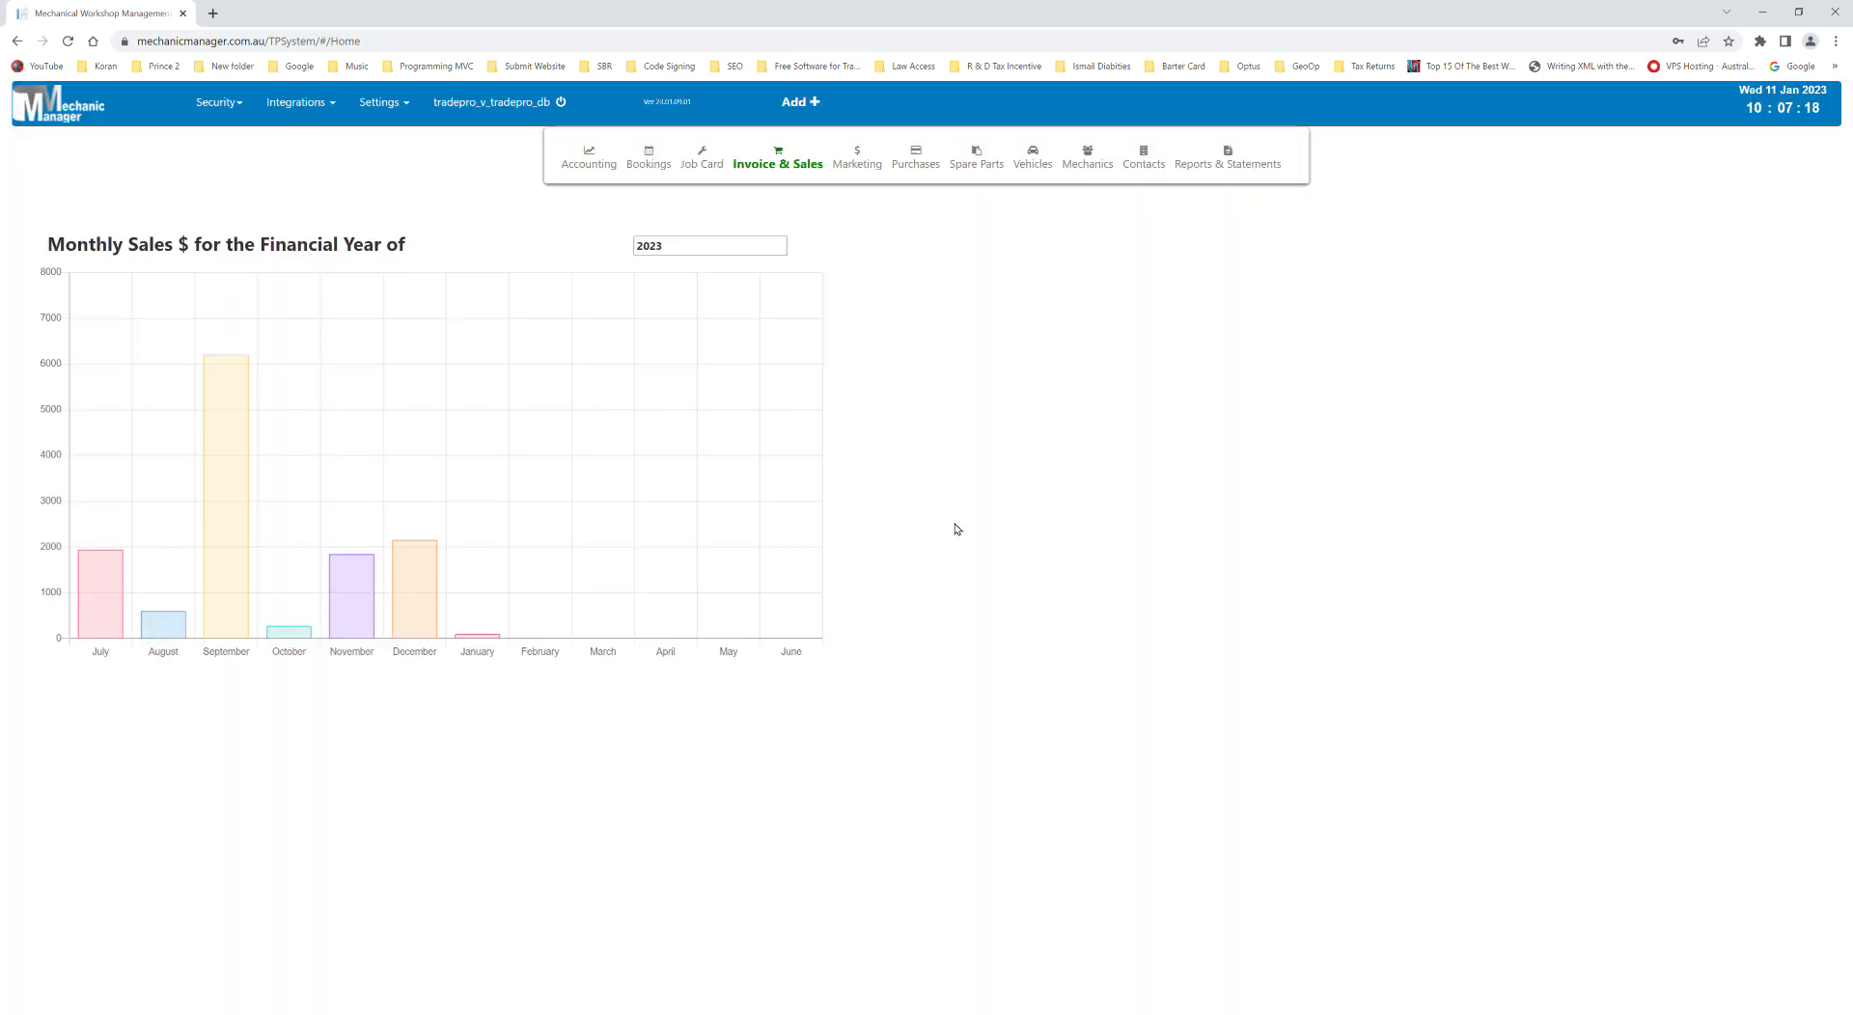
pyautogui.click(1052, 267)
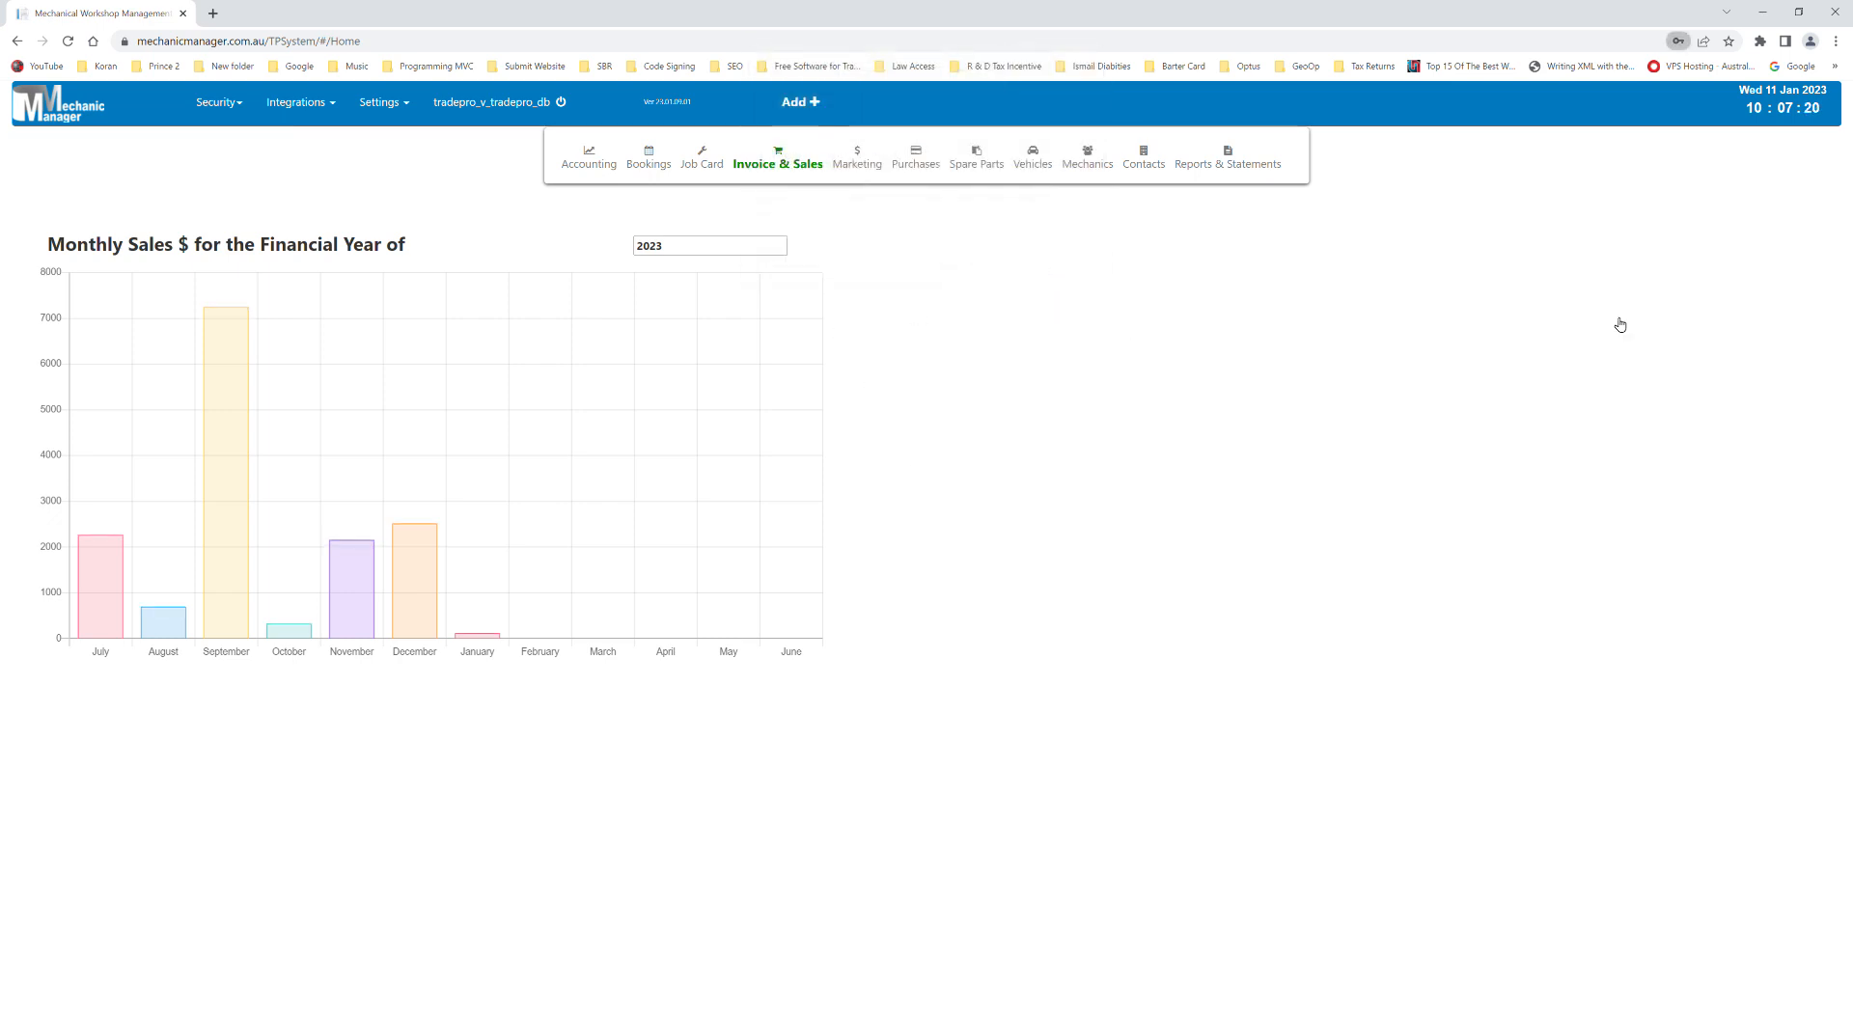
pyautogui.click(778, 162)
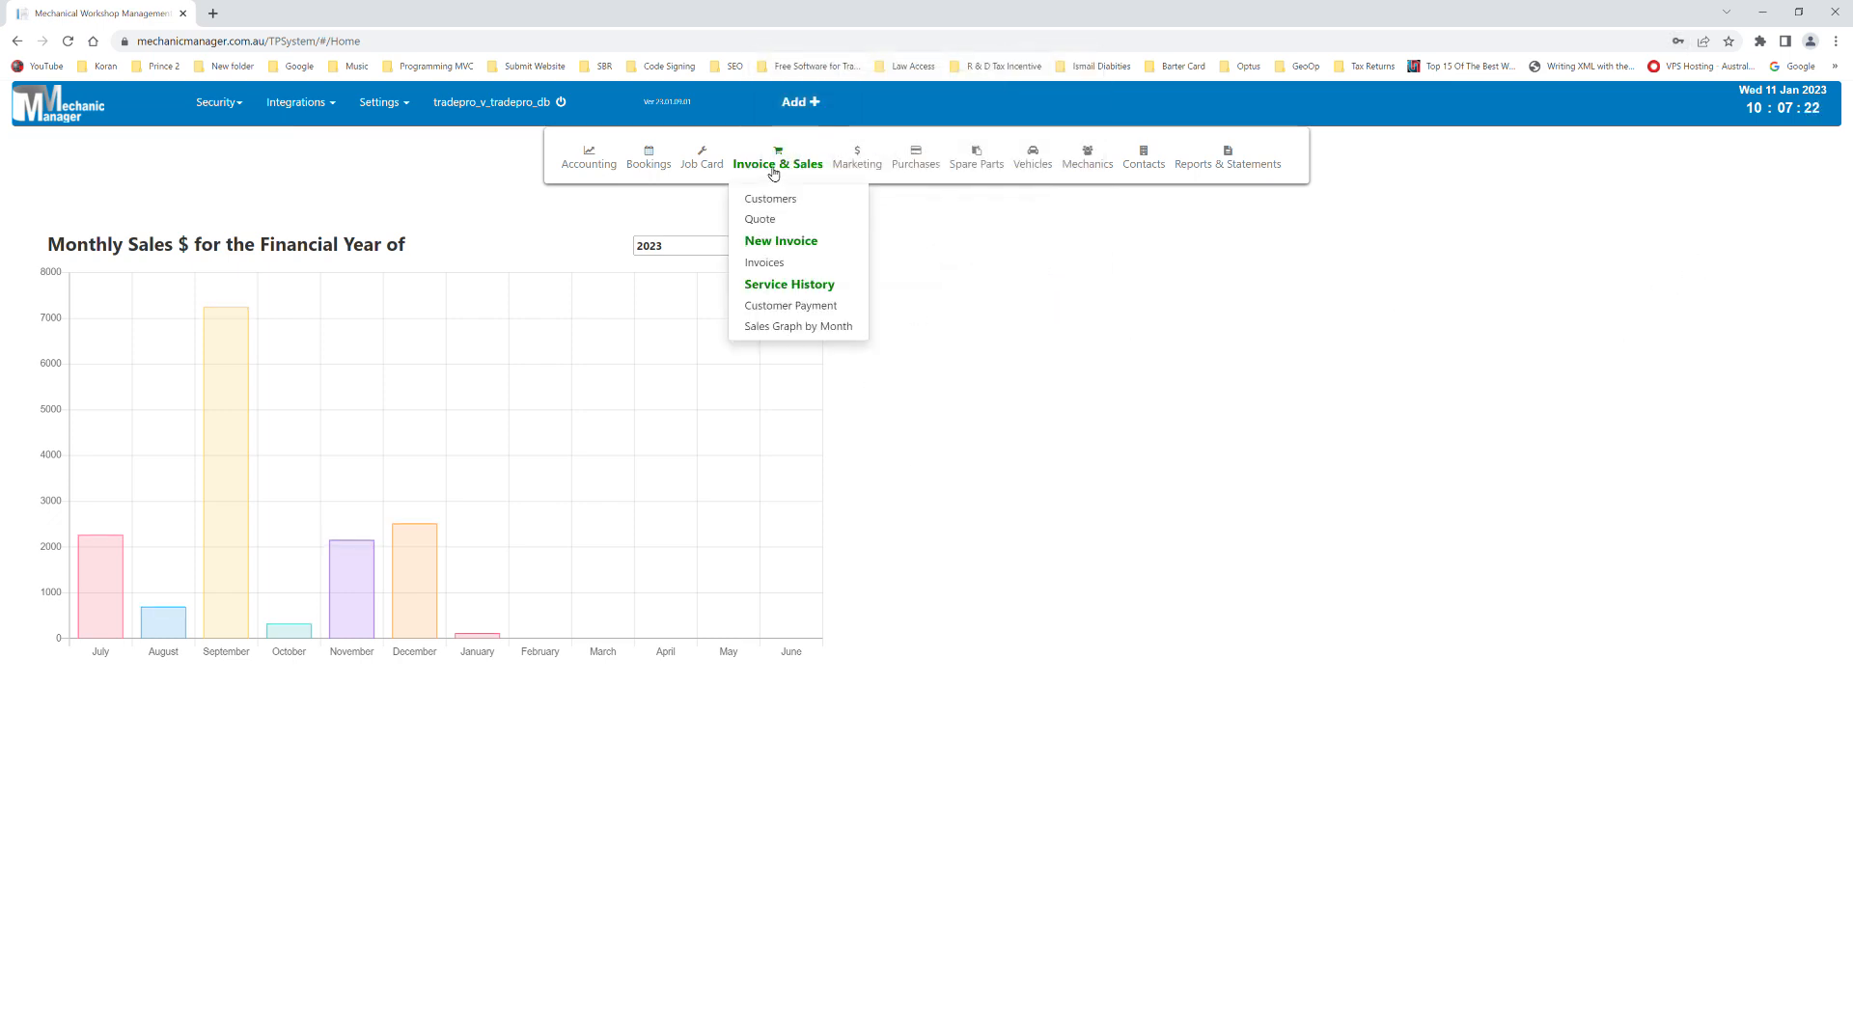
pyautogui.click(793, 240)
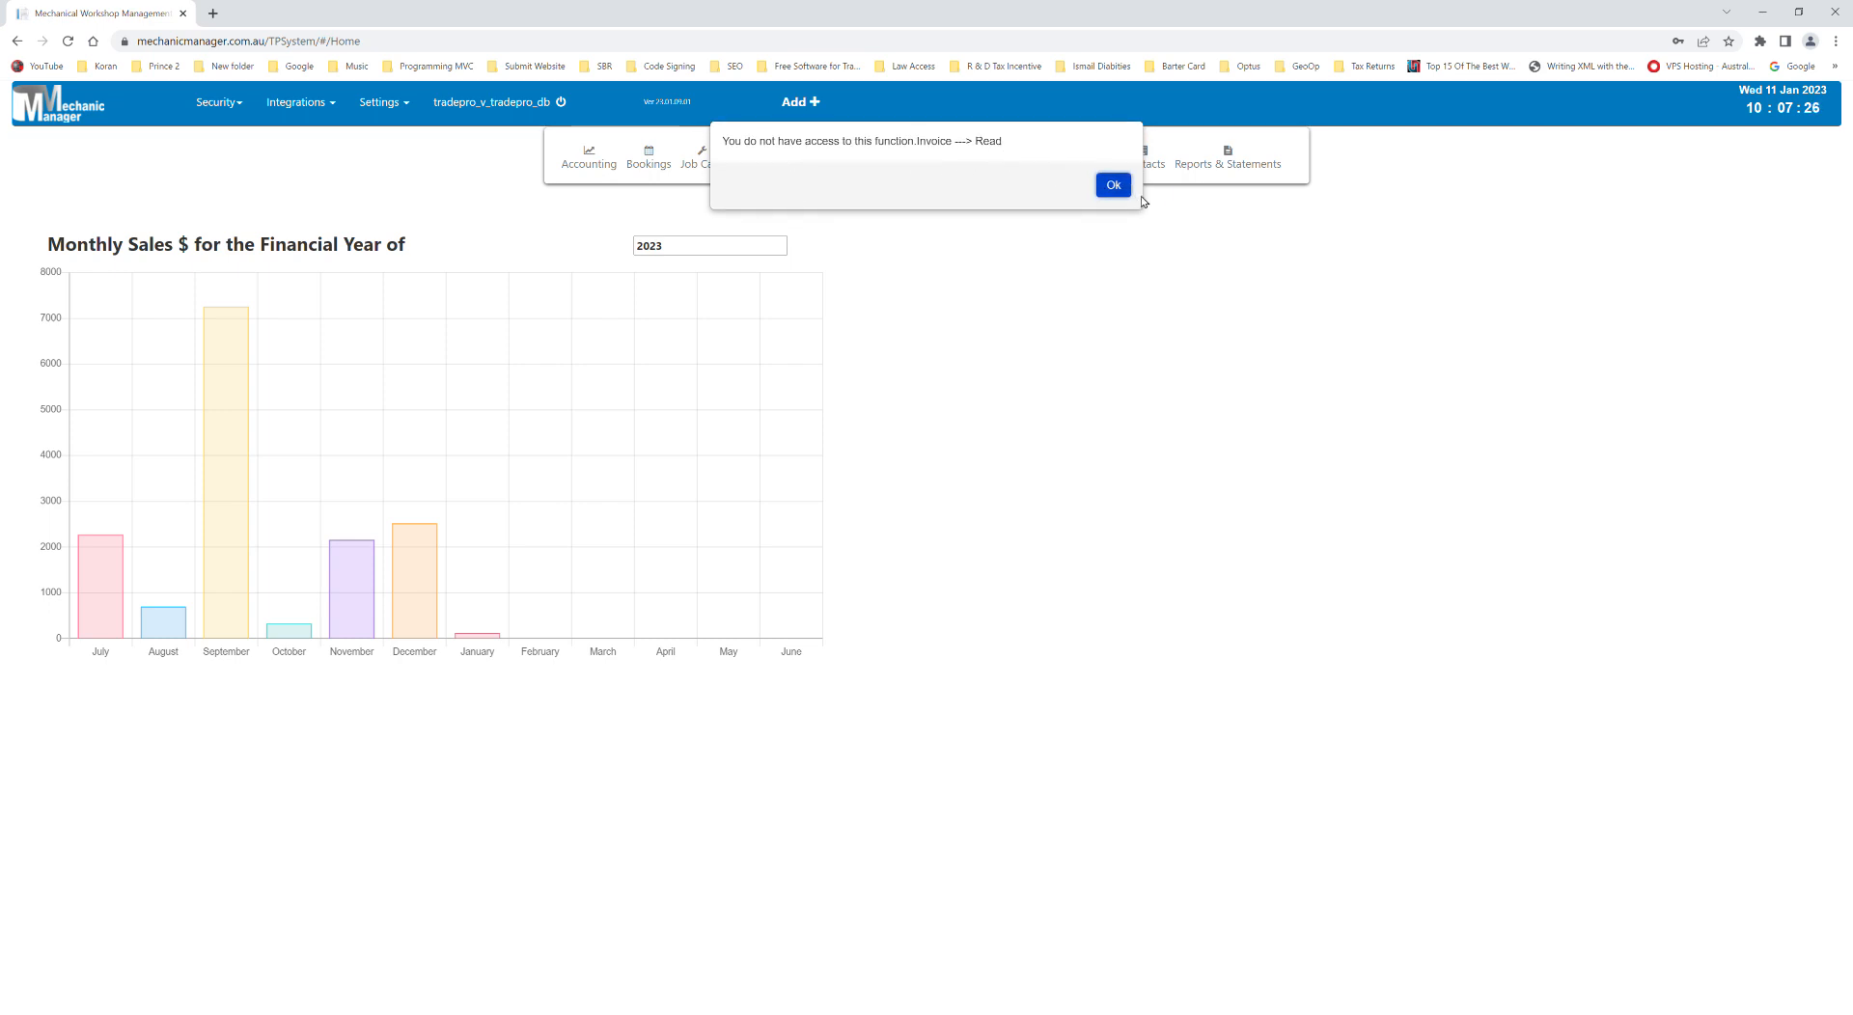
pyautogui.click(1113, 184)
pyautogui.click(777, 162)
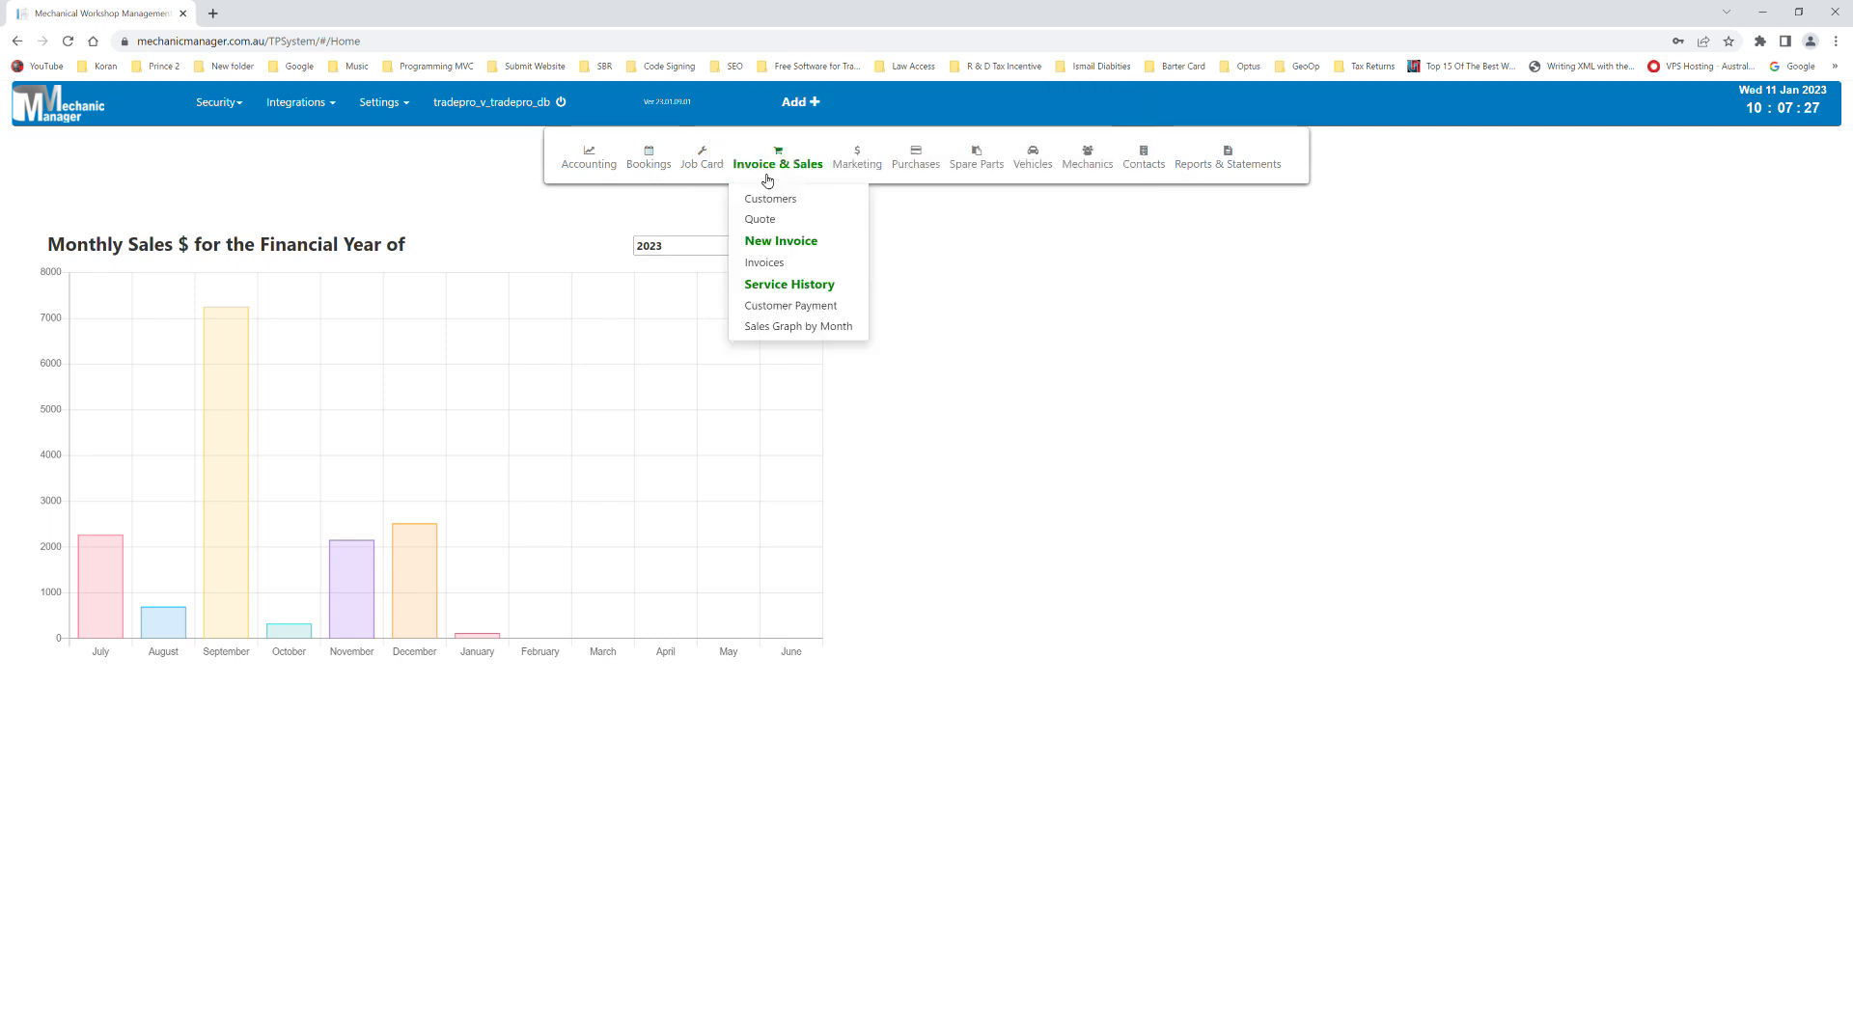
pyautogui.click(792, 264)
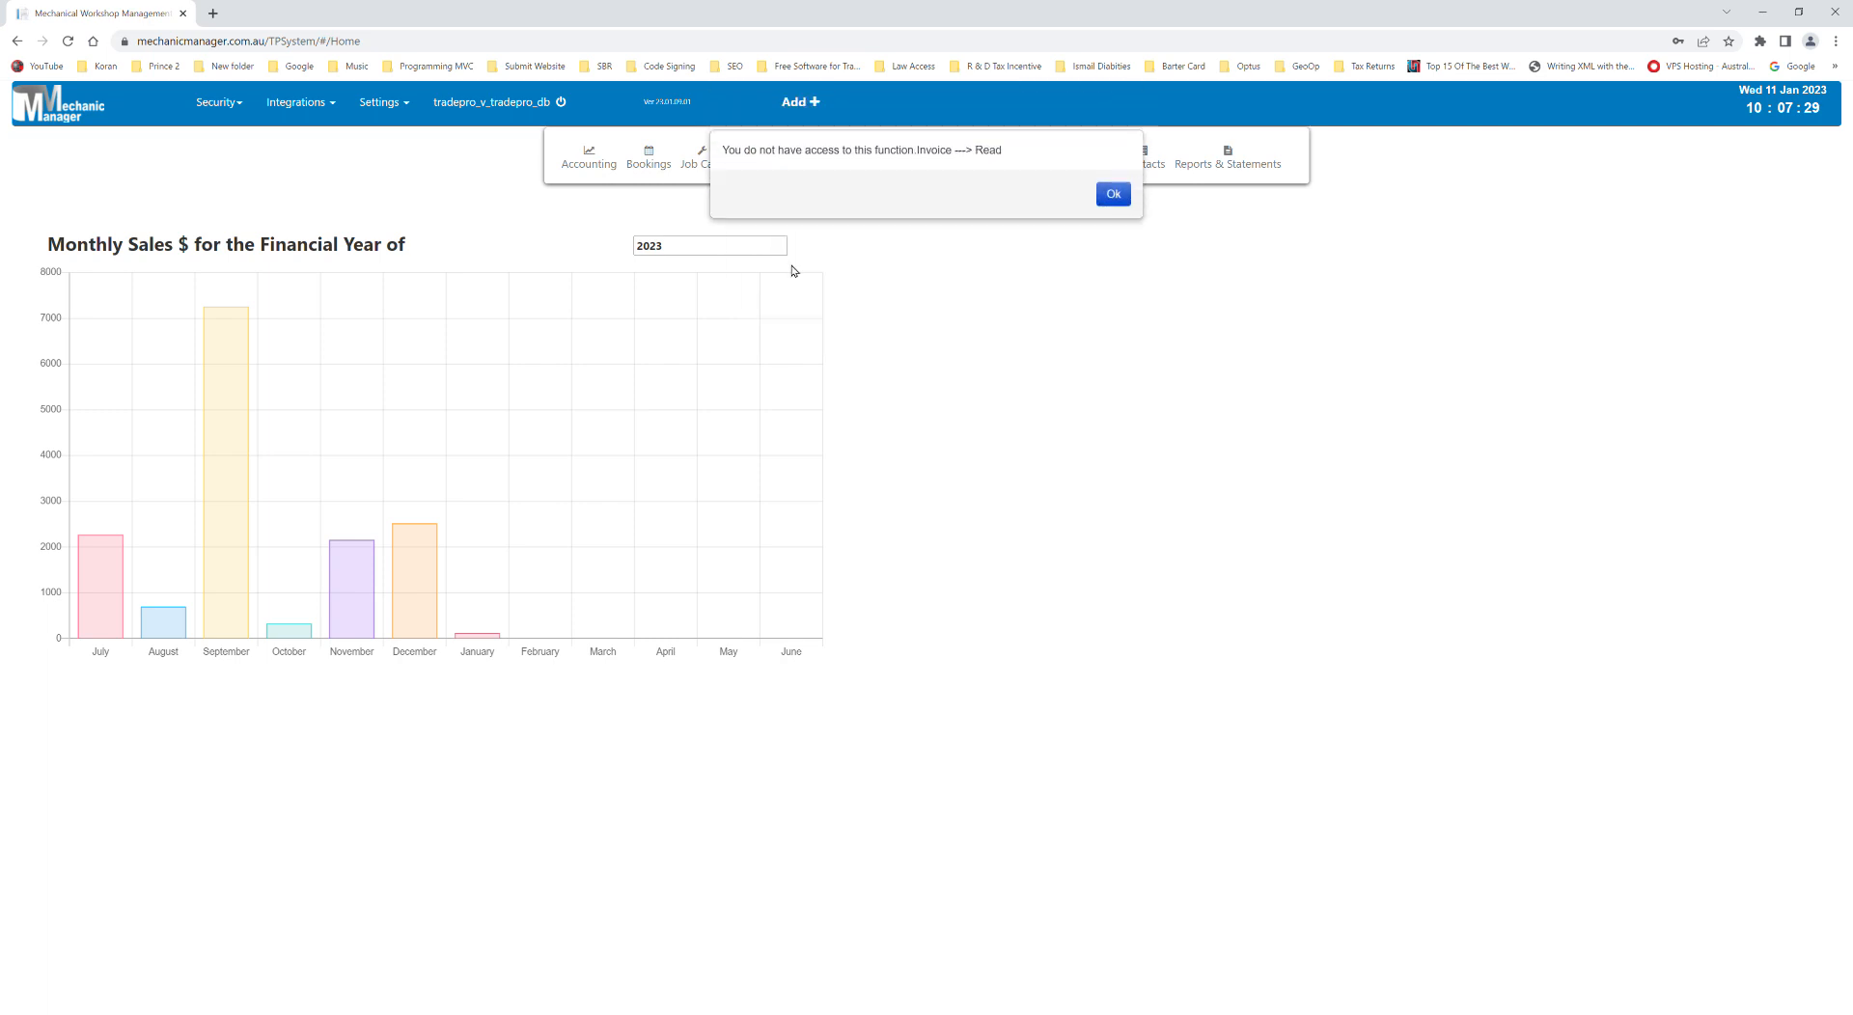
pyautogui.click(778, 164)
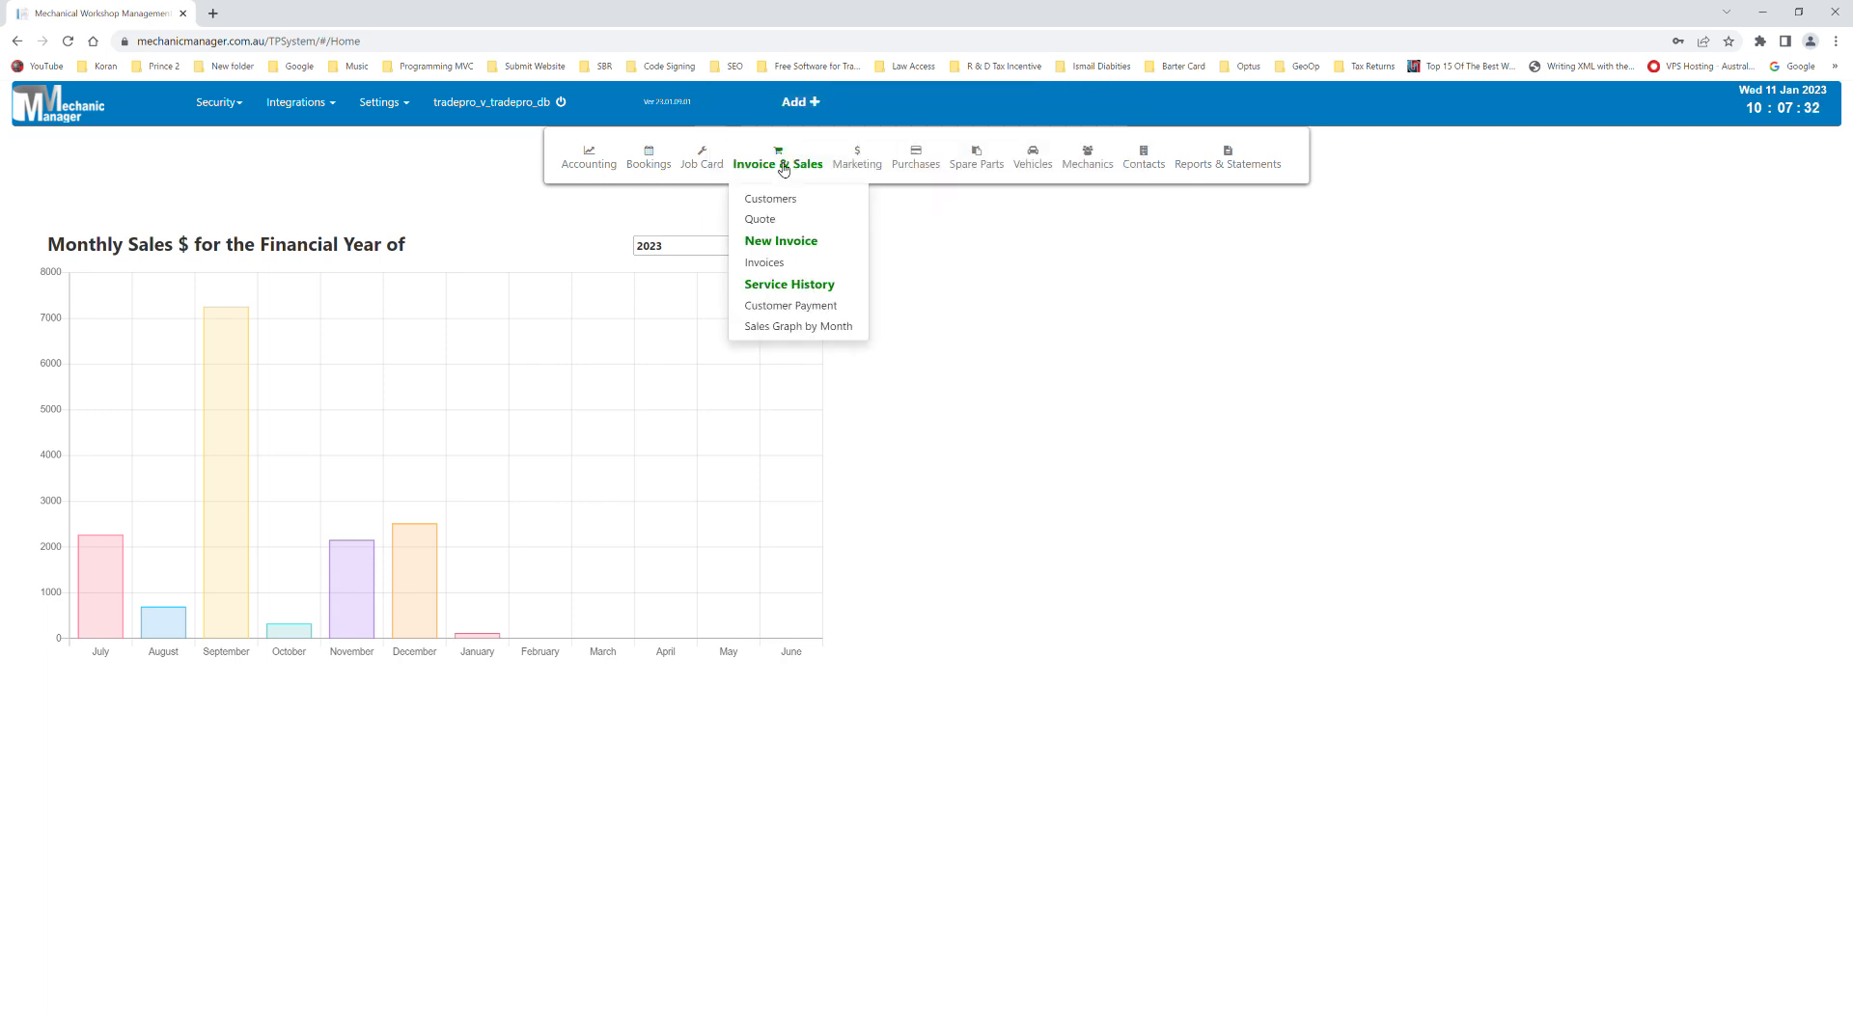
pyautogui.click(799, 241)
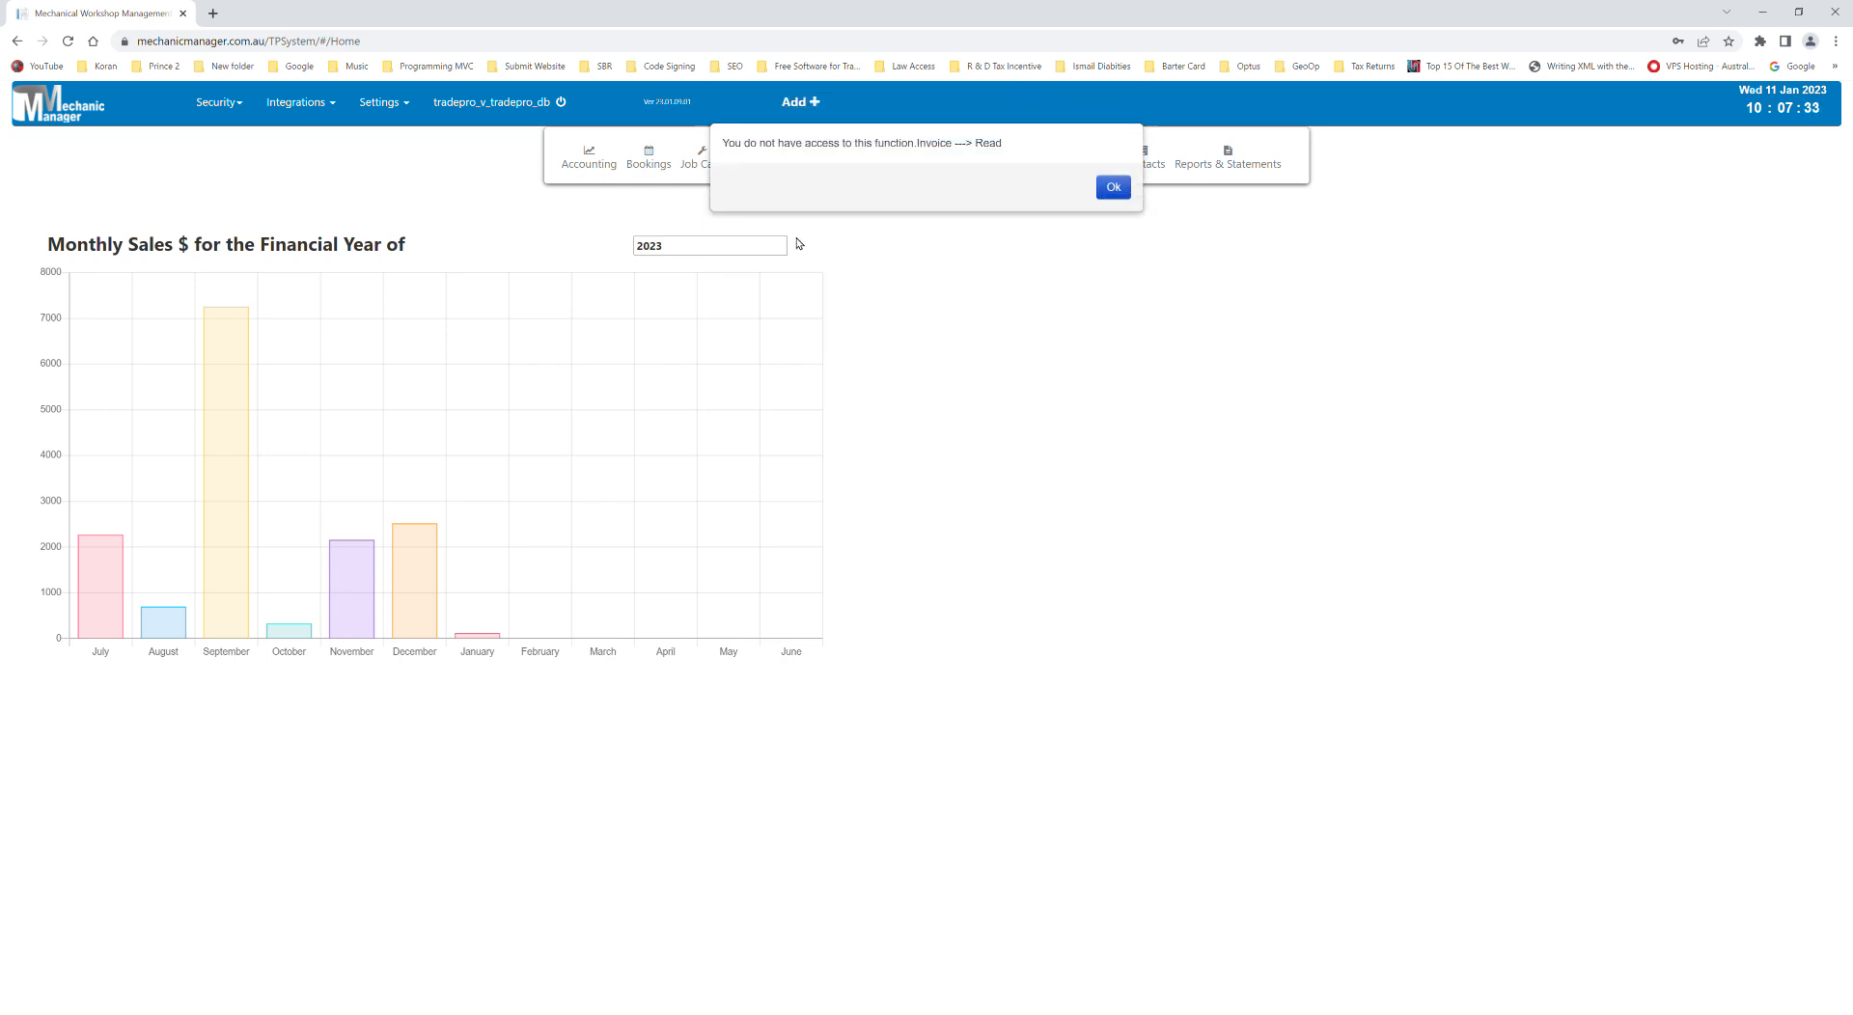
pyautogui.click(1113, 186)
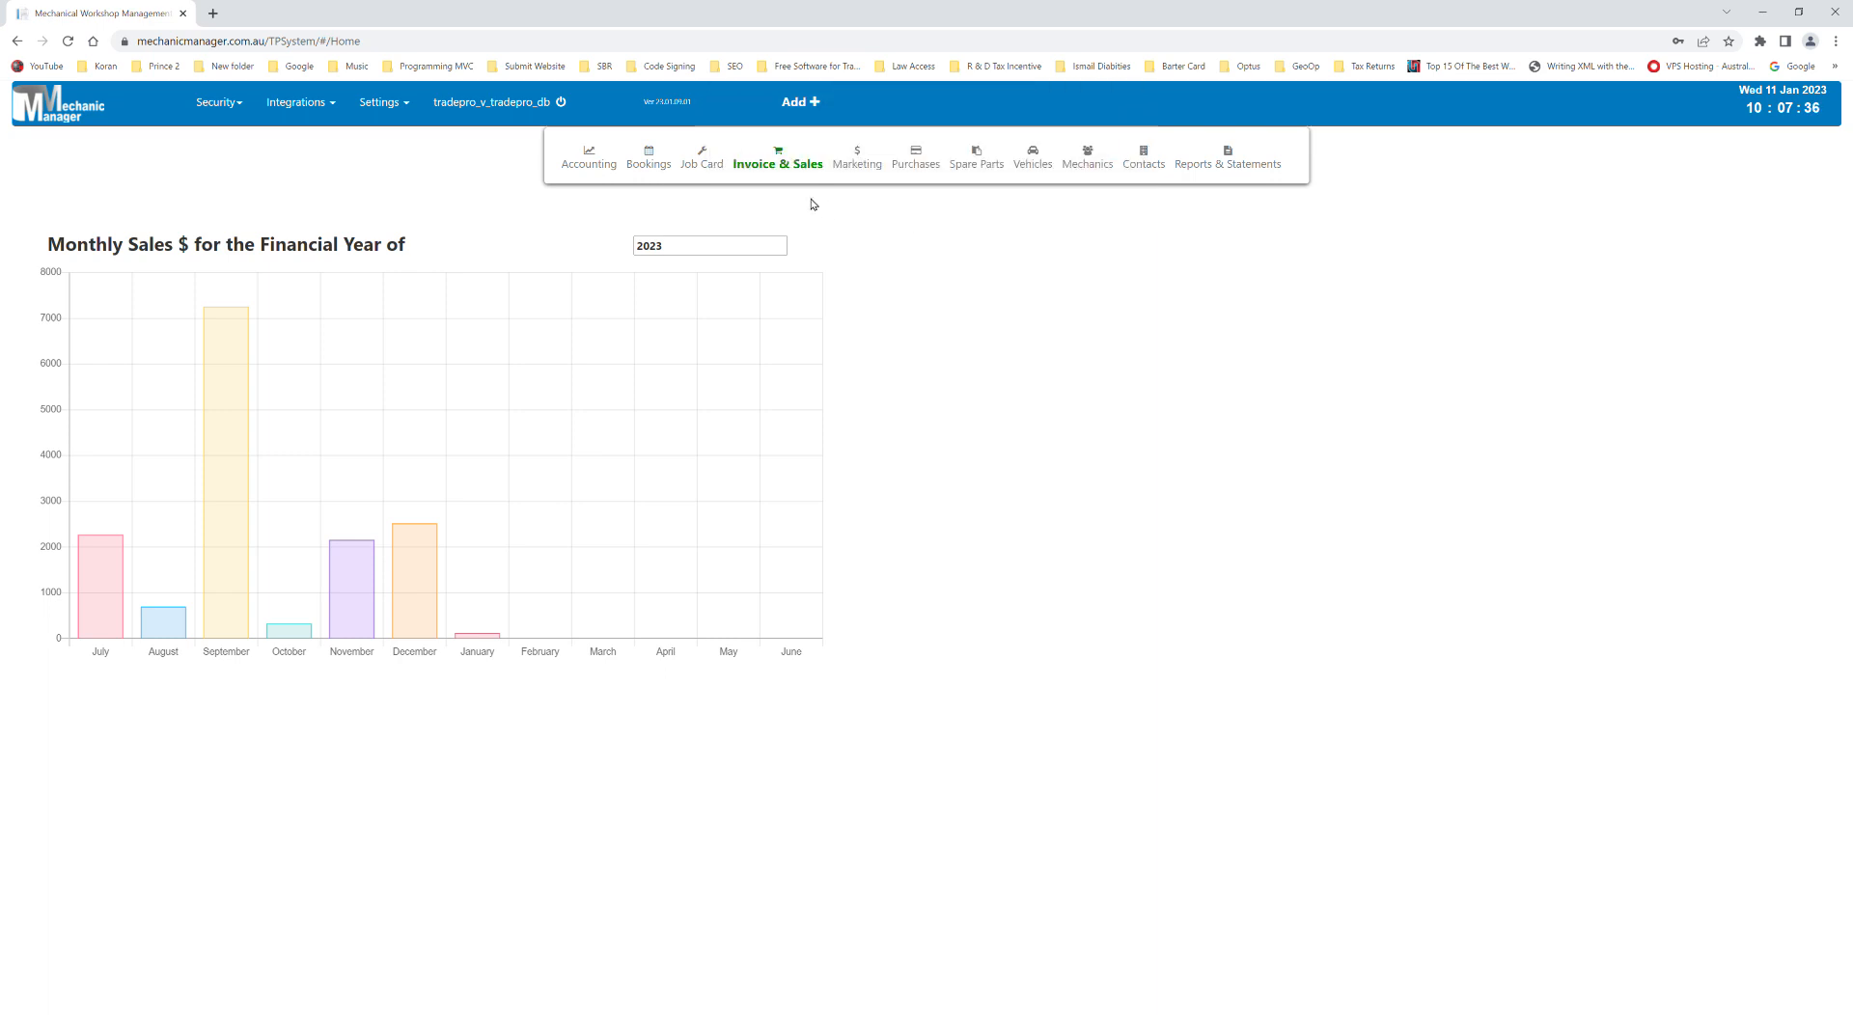
pyautogui.click(773, 162)
# - Open the Job Cards list from the Job Card menu
pyautogui.click(243, 108)
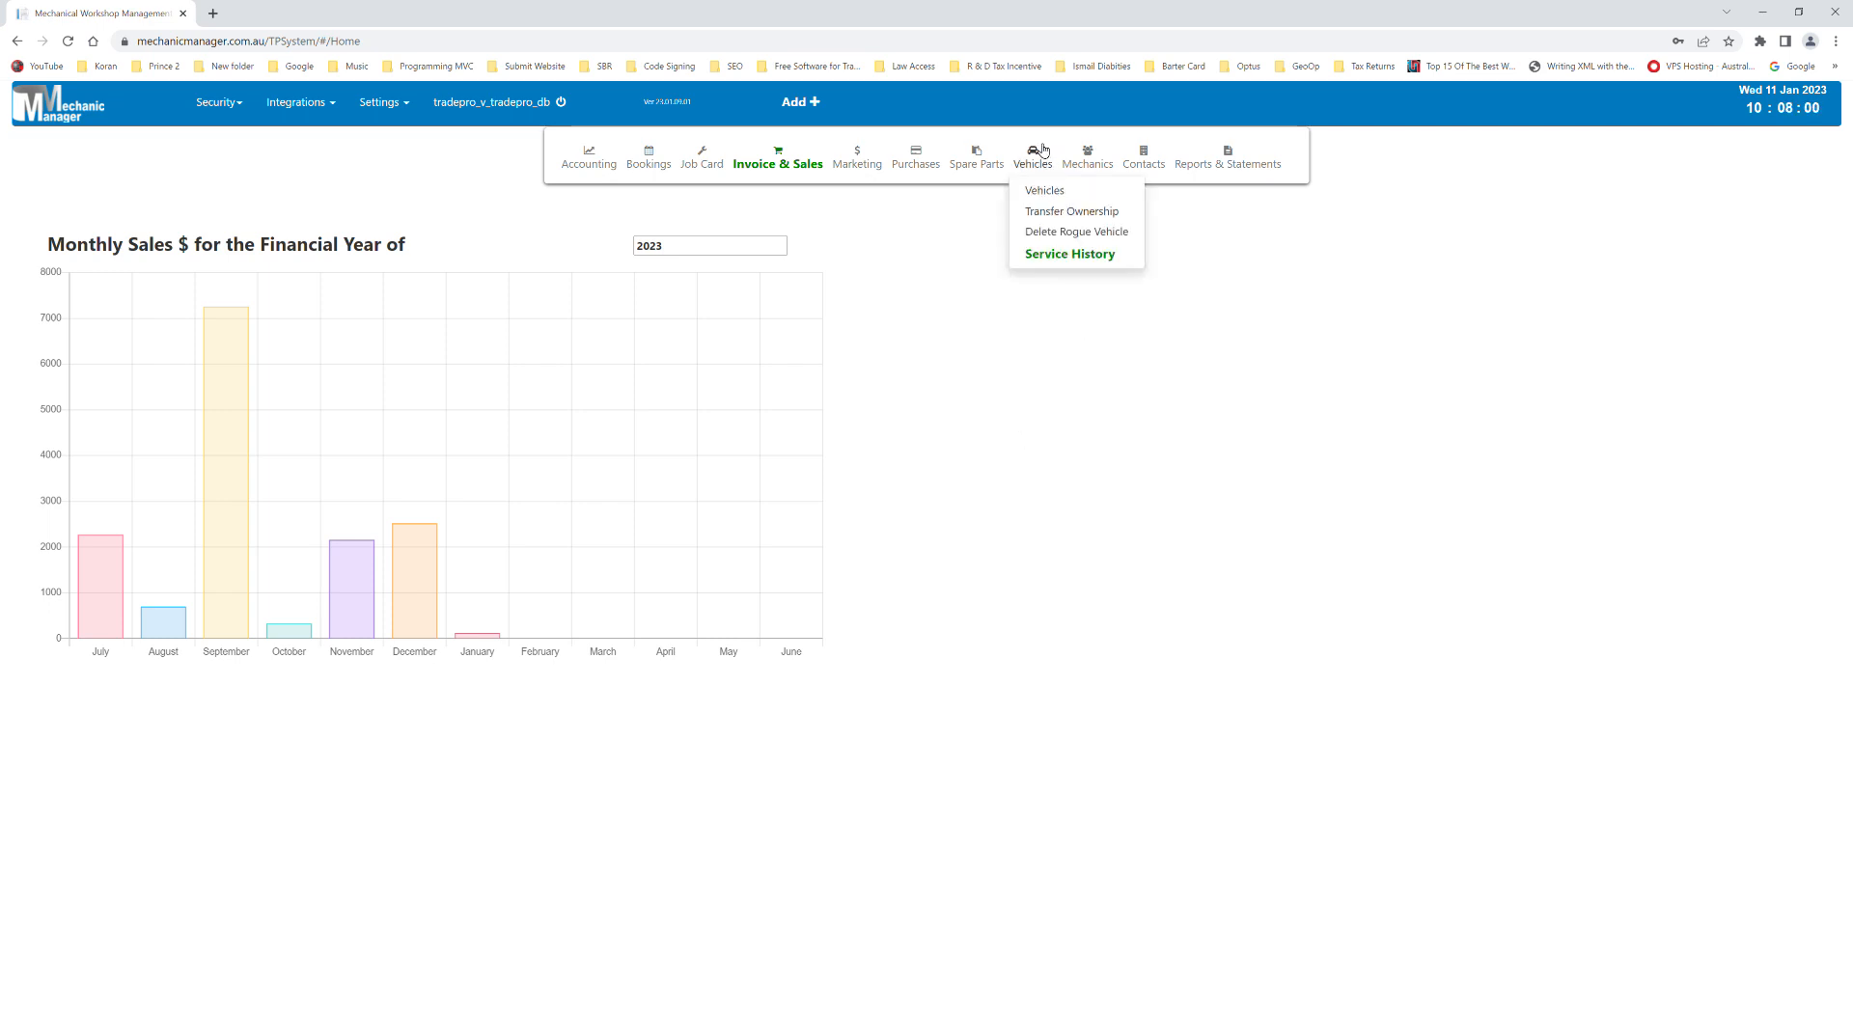
pyautogui.moveTo(840, 178)
pyautogui.moveTo(712, 174)
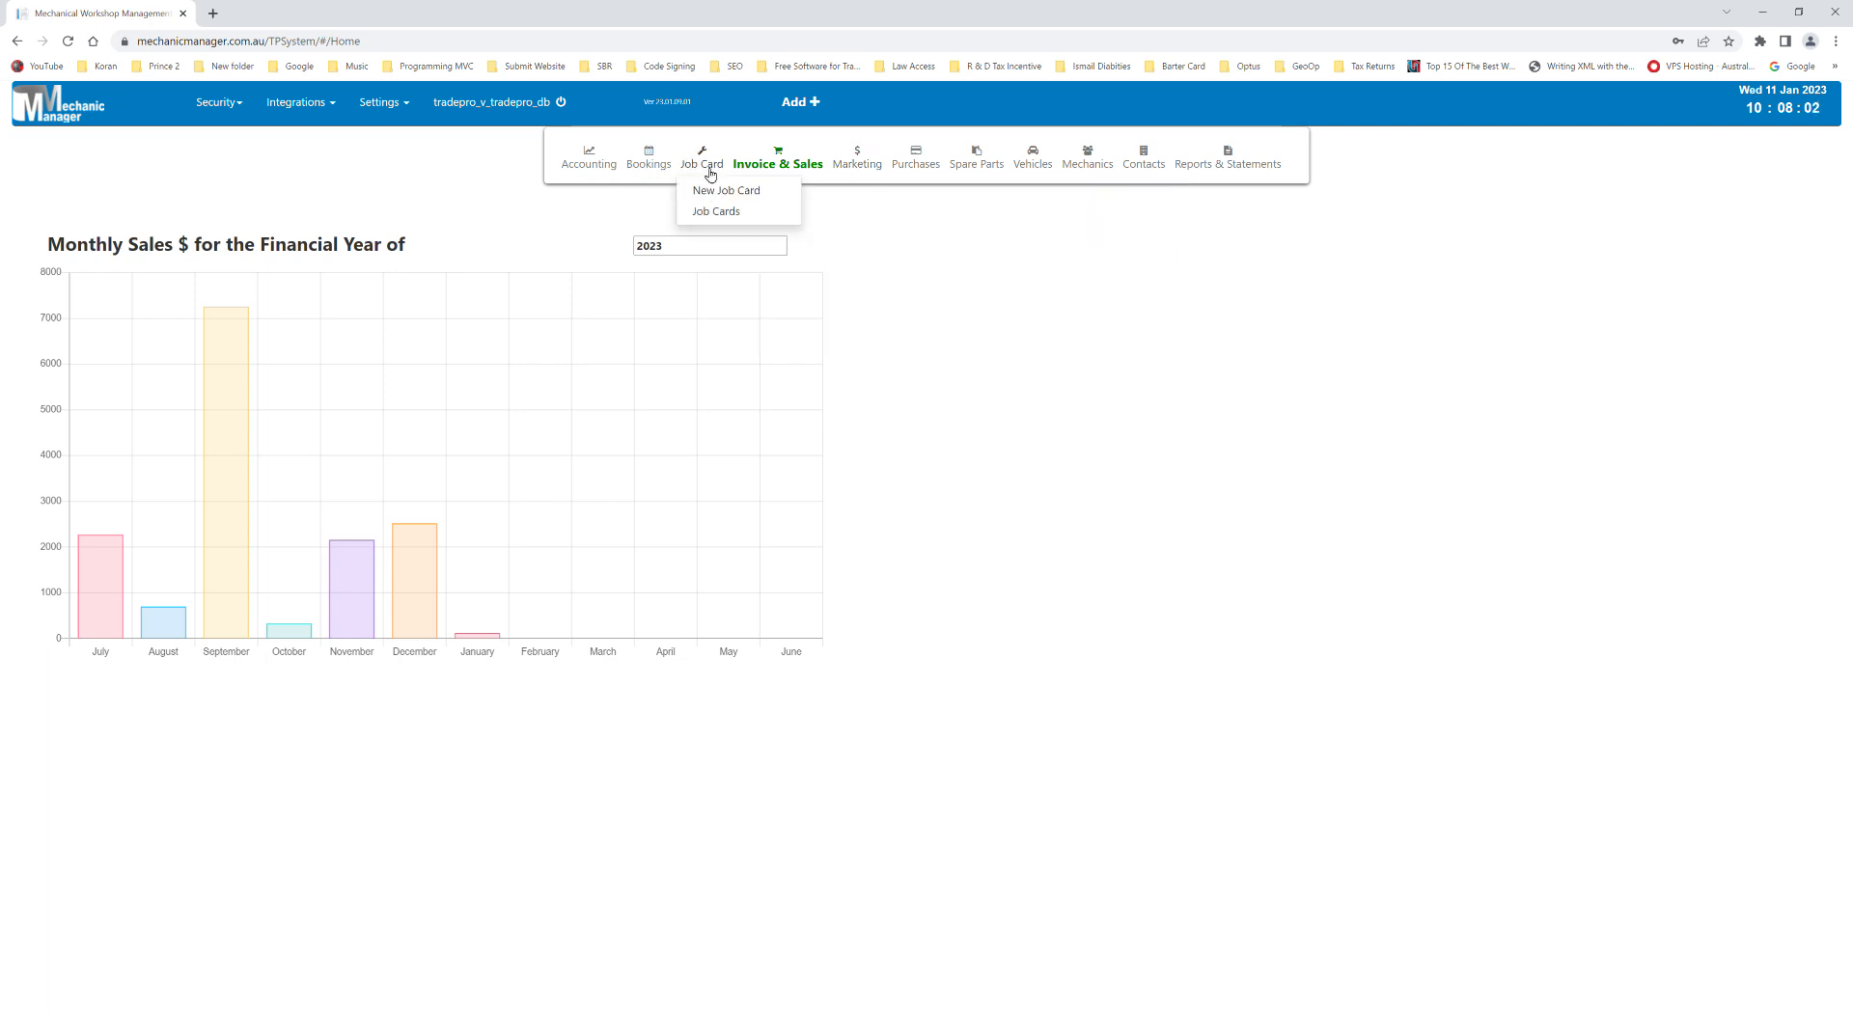
pyautogui.click(759, 221)
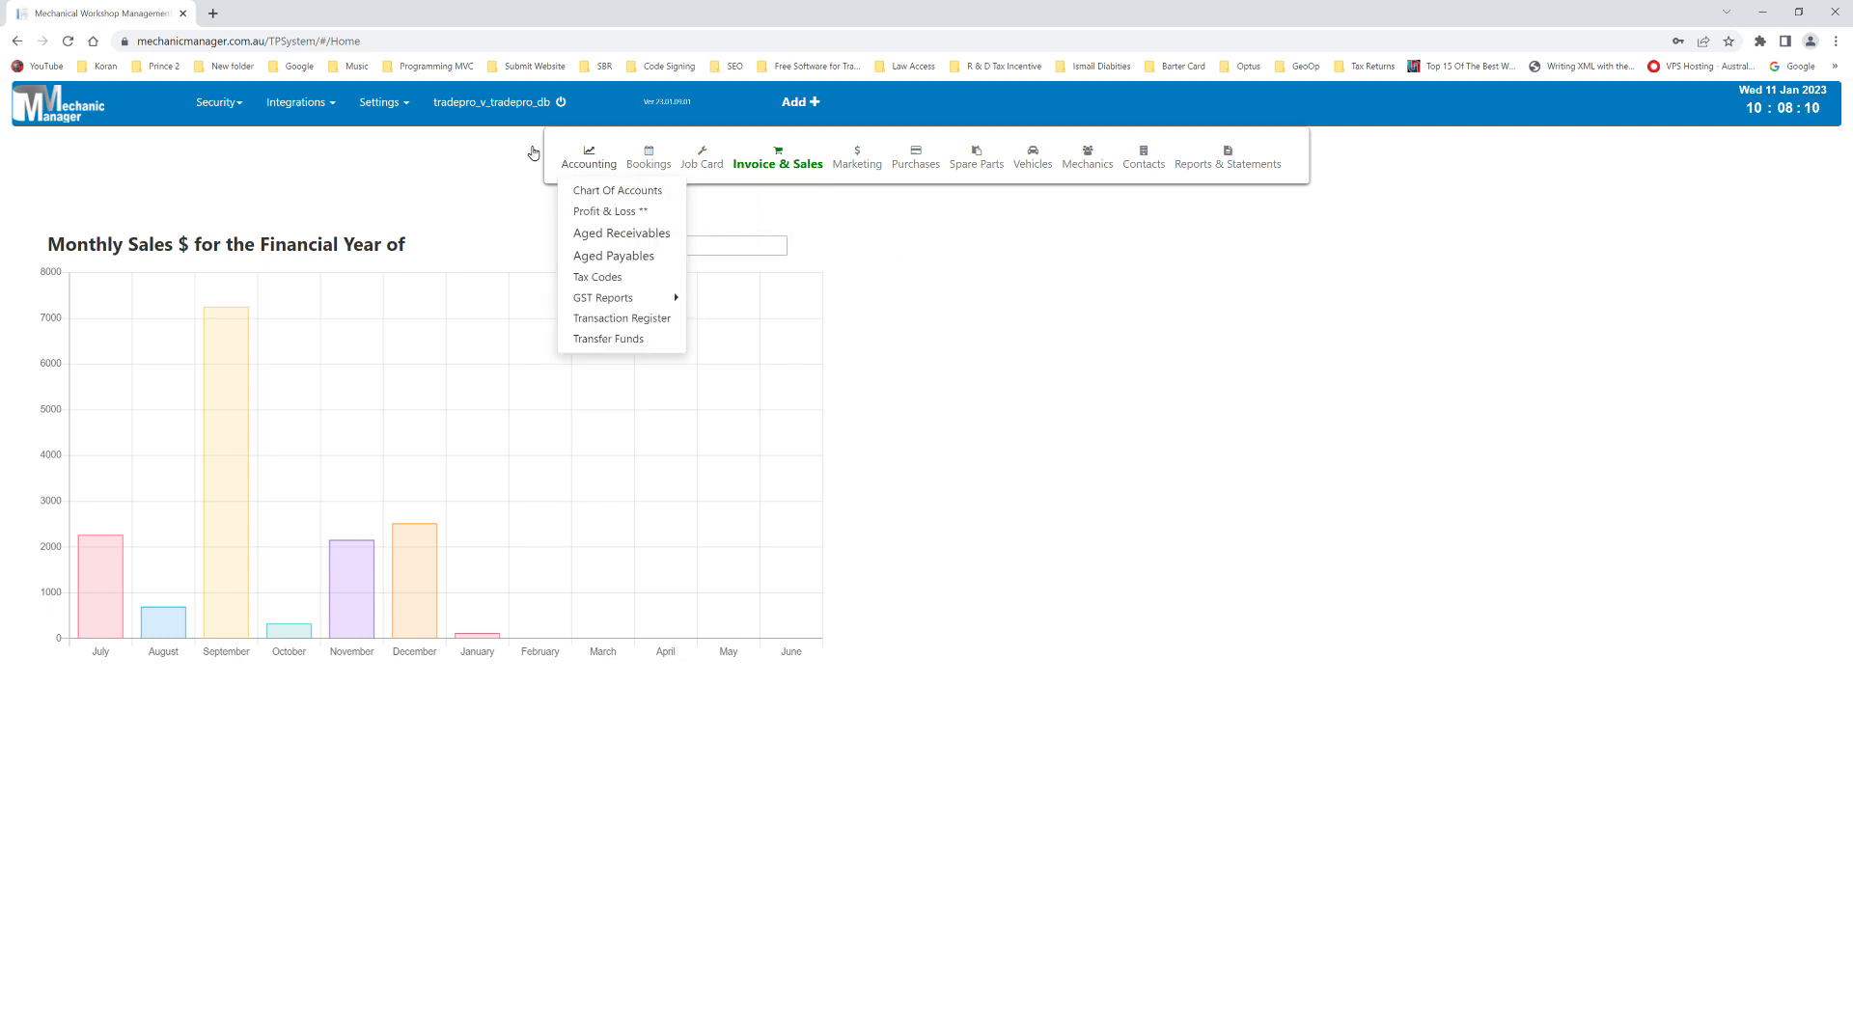
# - Sign the mechanic out and confirm Log Off
pyautogui.moveTo(499, 111)
pyautogui.click(503, 147)
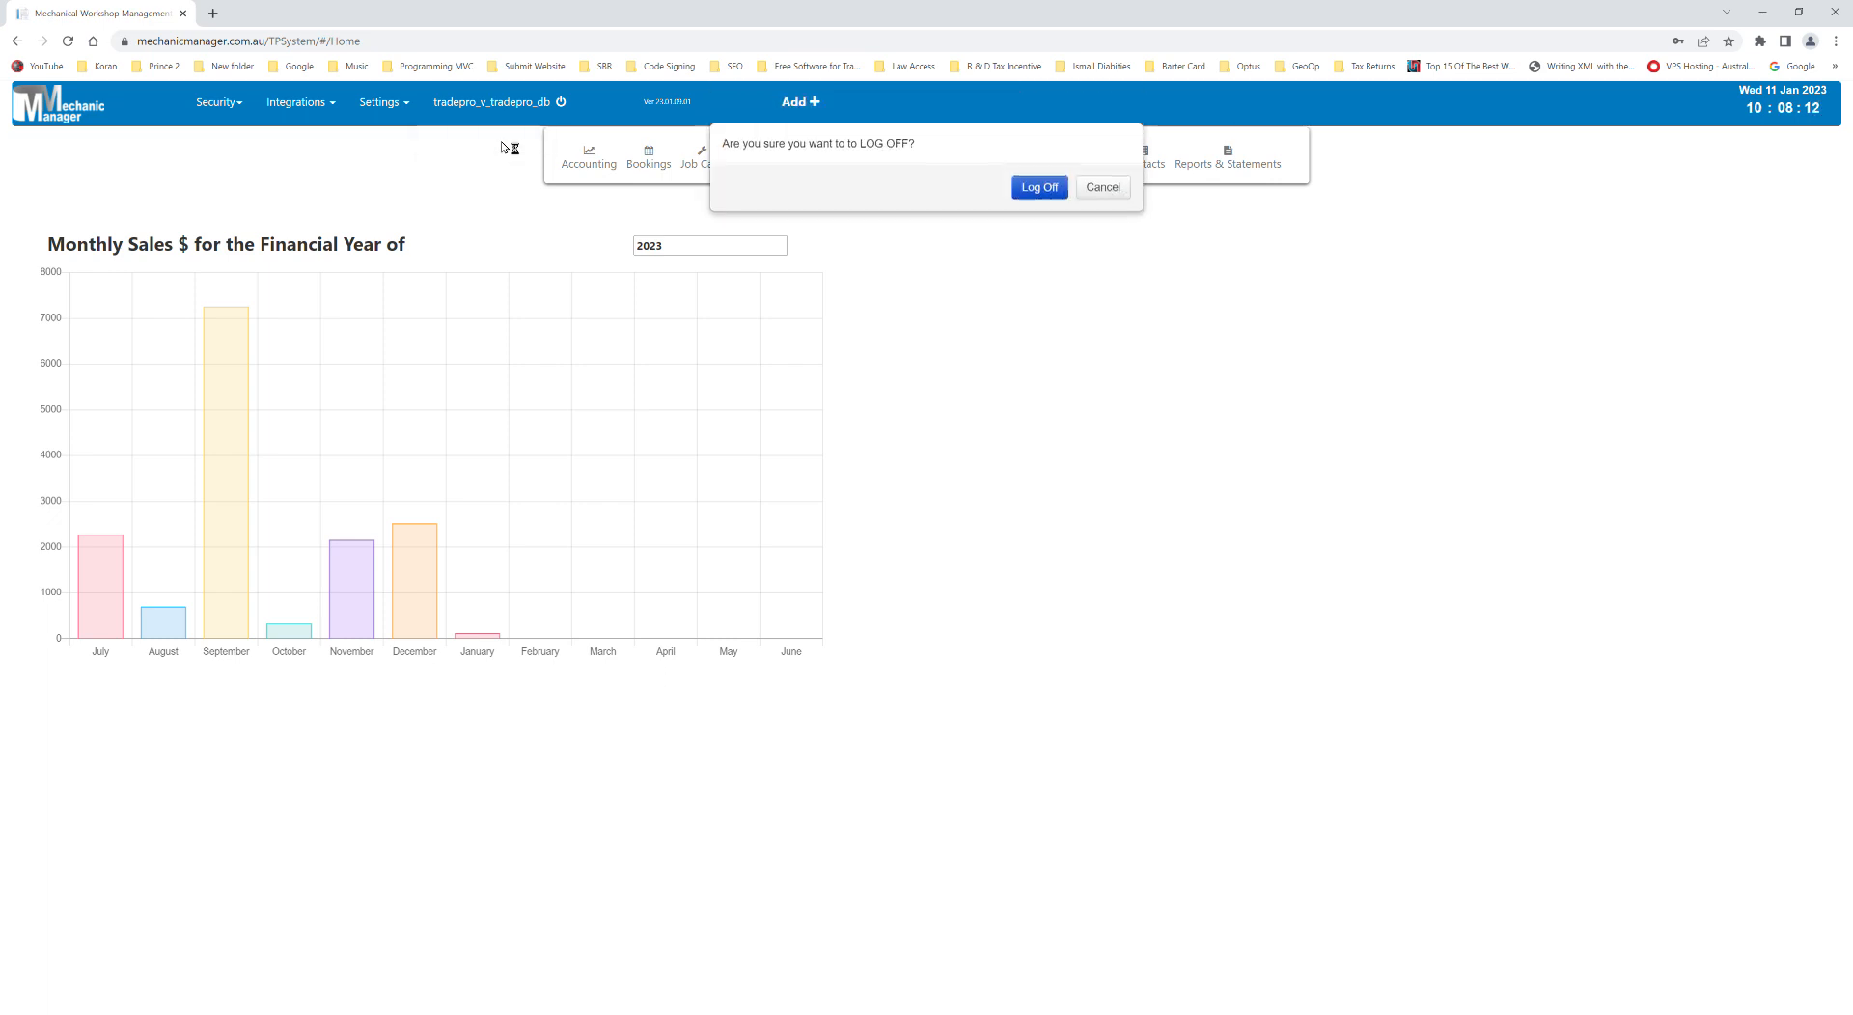
pyautogui.click(1045, 190)
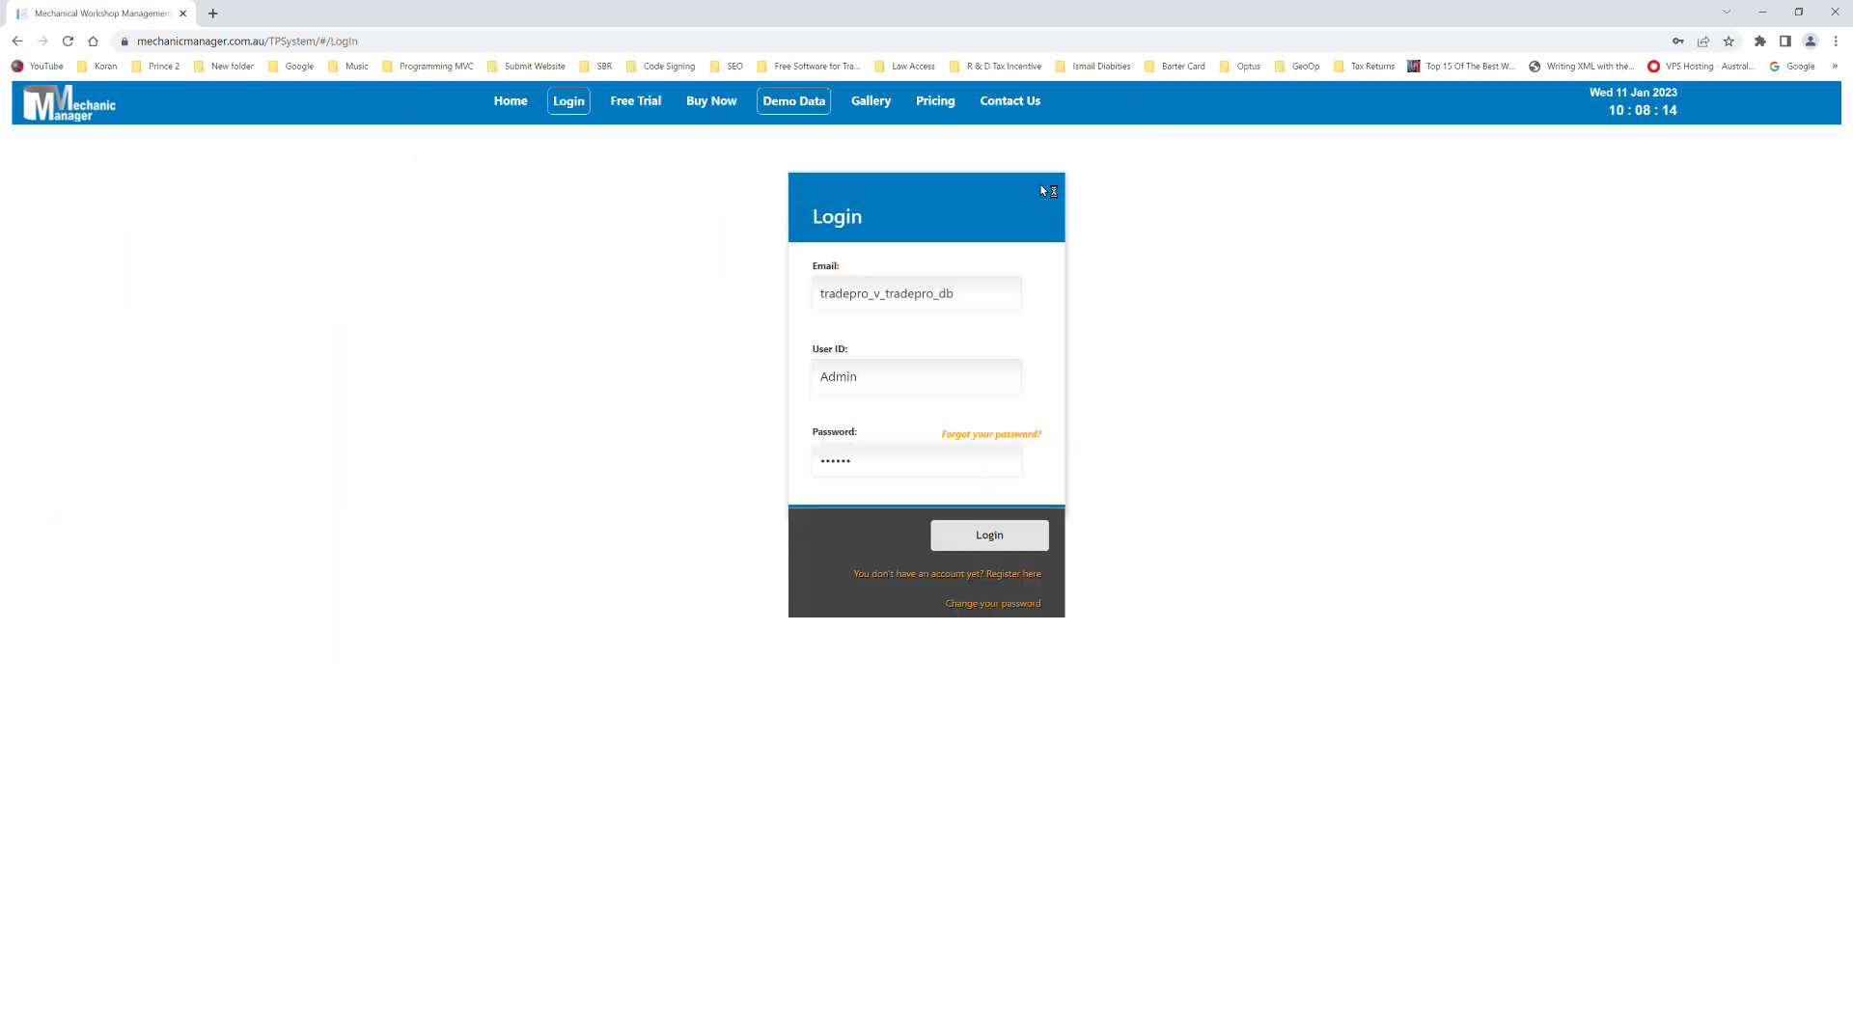